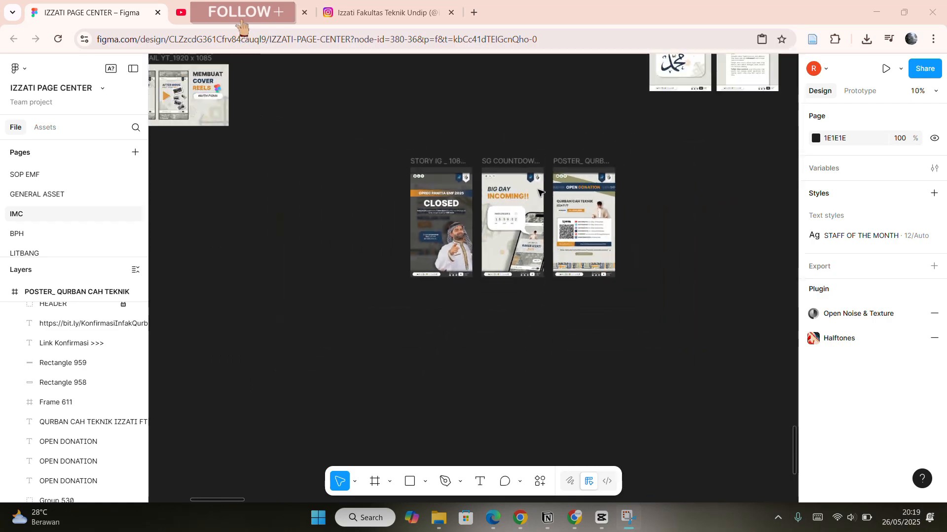
Copy the STORY IG _ 1080 x 1920 template frame and place the copy below the QURBAN CAH TEKNIK poster.
scroll(541, 190, "up", 2)
scroll(541, 190, "up", 4)
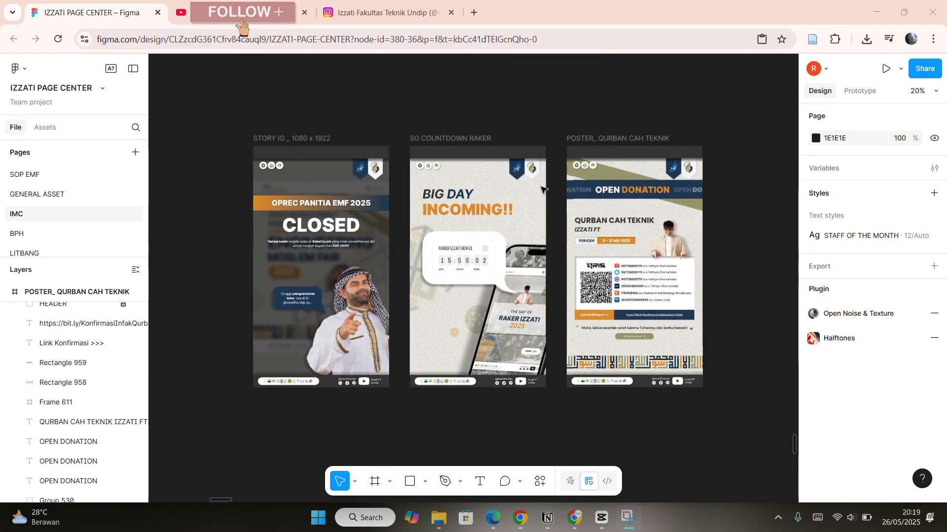
scroll(541, 188, "down", 6)
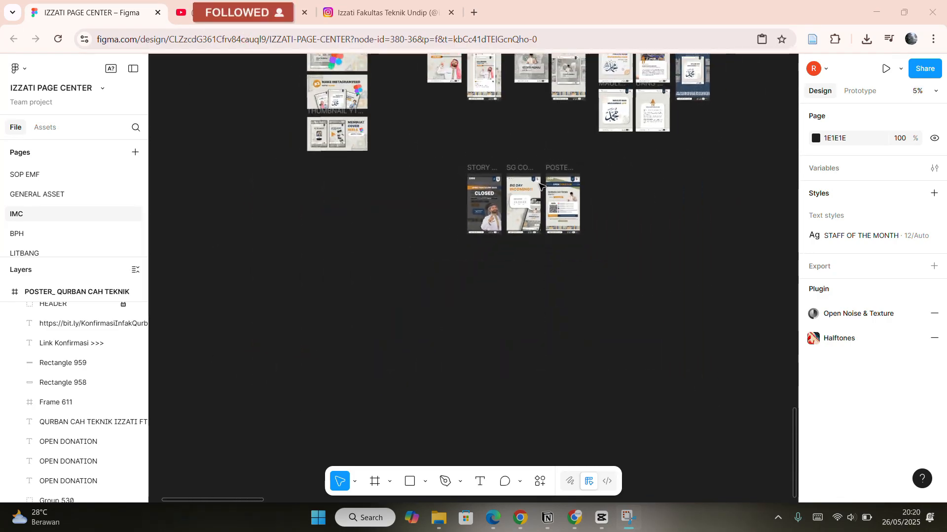
scroll(541, 186, "up", 5)
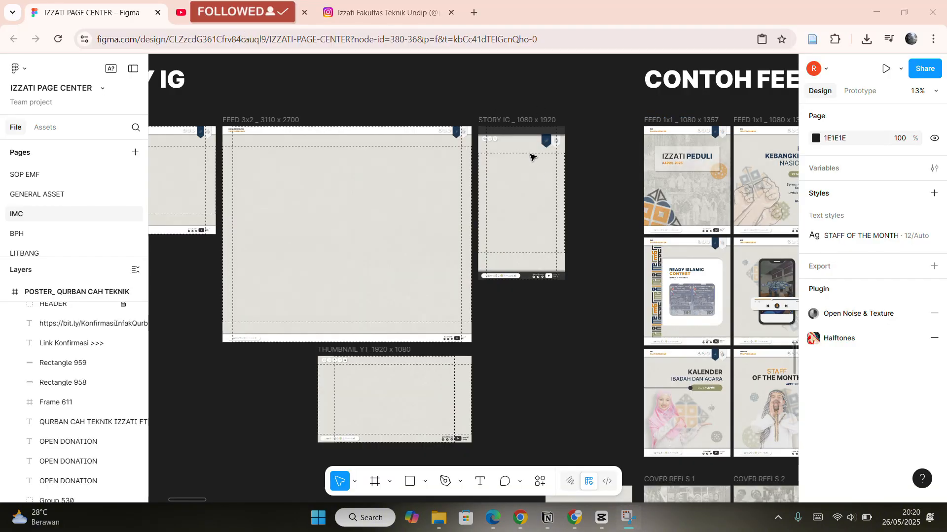
scroll(530, 157, "up", 3)
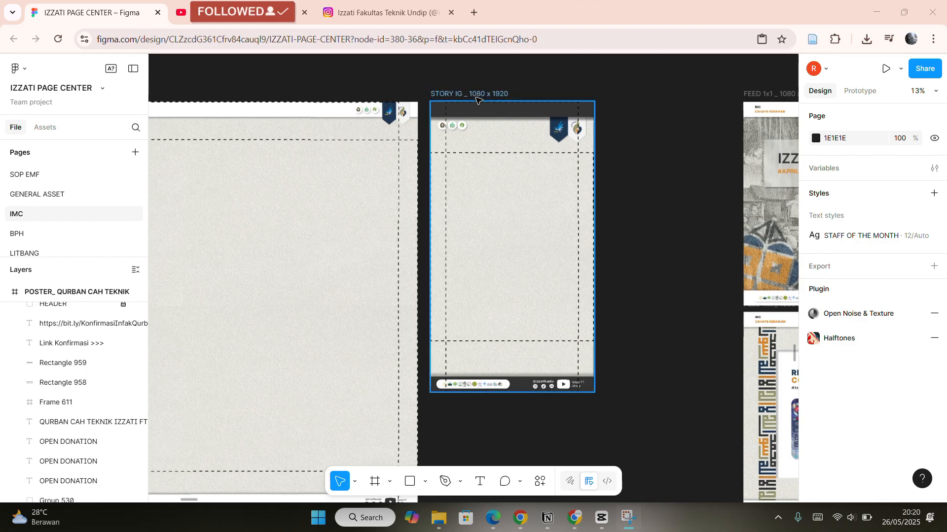
scroll(481, 101, "down", 1)
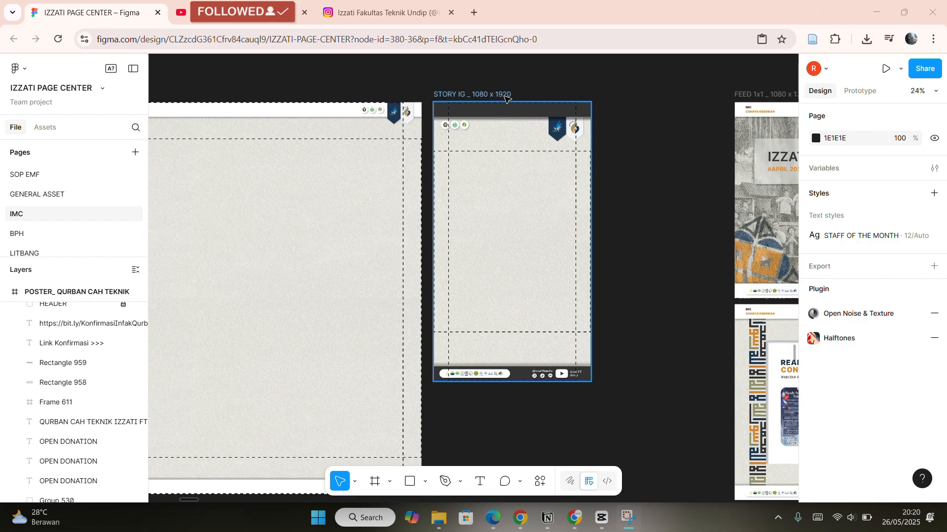
left_click(479, 94)
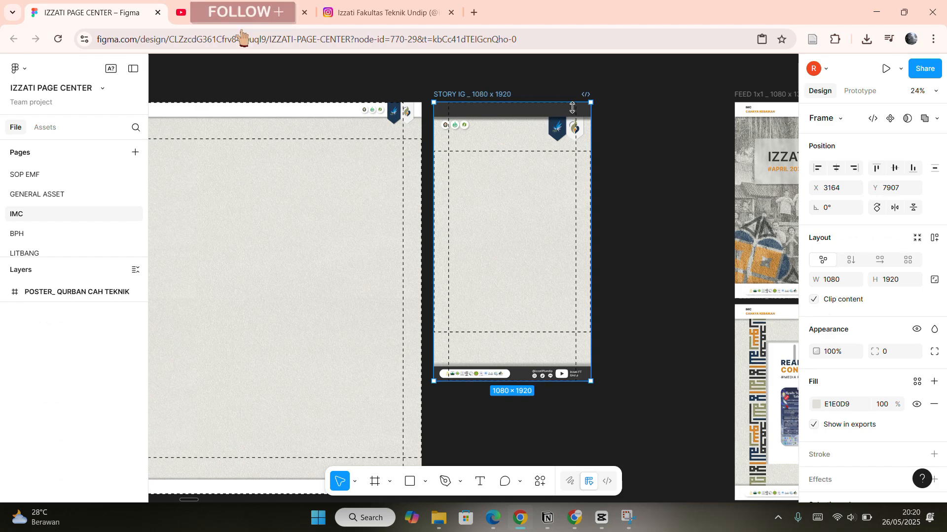
left_click_drag(578, 232, 580, 293)
scroll(593, 268, "down", 10)
scroll(593, 268, "right", 5)
scroll(593, 268, "down", 2)
scroll(593, 266, "left", 2)
scroll(581, 247, "up", 3)
scroll(582, 246, "left", 3)
scroll(463, 241, "up", 5)
scroll(444, 271, "left", 4)
scroll(493, 264, "up", 5)
scroll(523, 247, "right", 4)
scroll(553, 255, "up", 1)
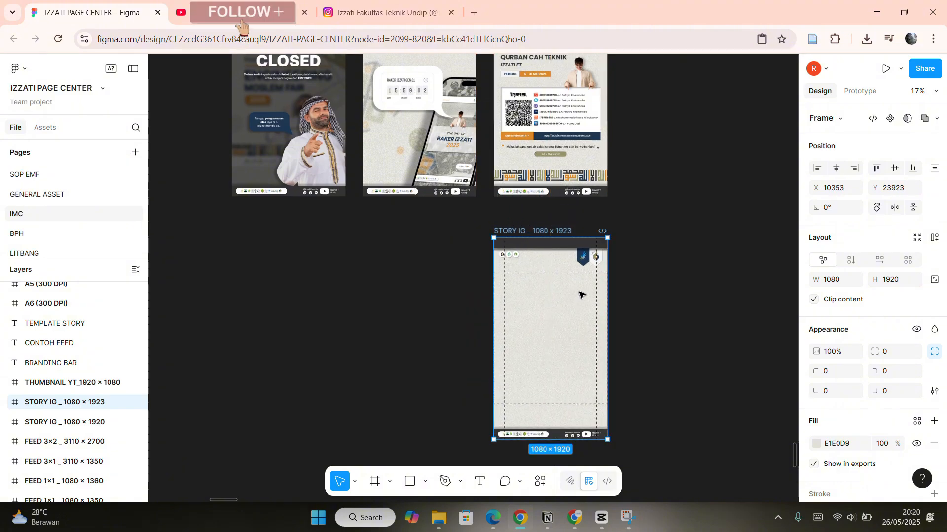
Browse the existing story and poster designs on the canvas, including POSTER INFO 1 and the Qurban poster.
scroll(570, 176, "up", 2)
scroll(552, 126, "up", 4)
scroll(612, 115, "down", 1)
scroll(616, 143, "down", 1)
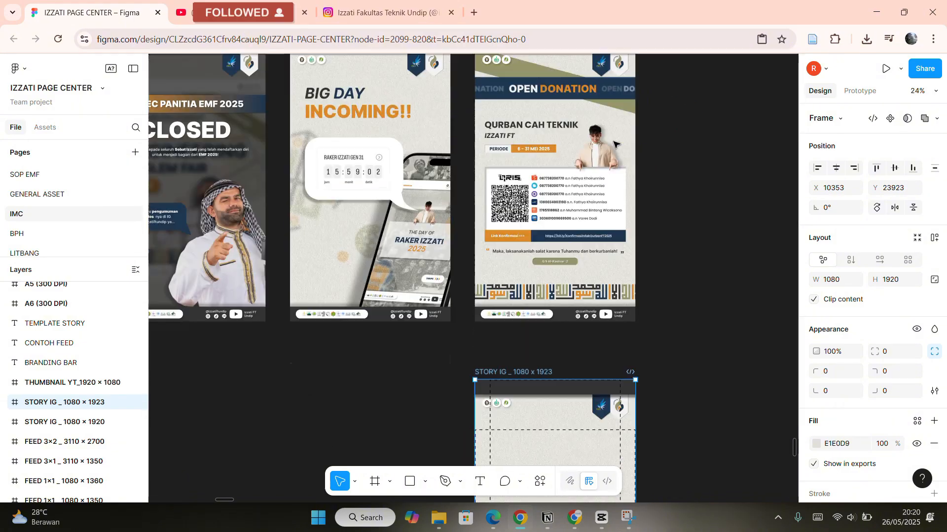
scroll(592, 342, "down", 5)
scroll(591, 340, "up", 5)
scroll(625, 354, "down", 5)
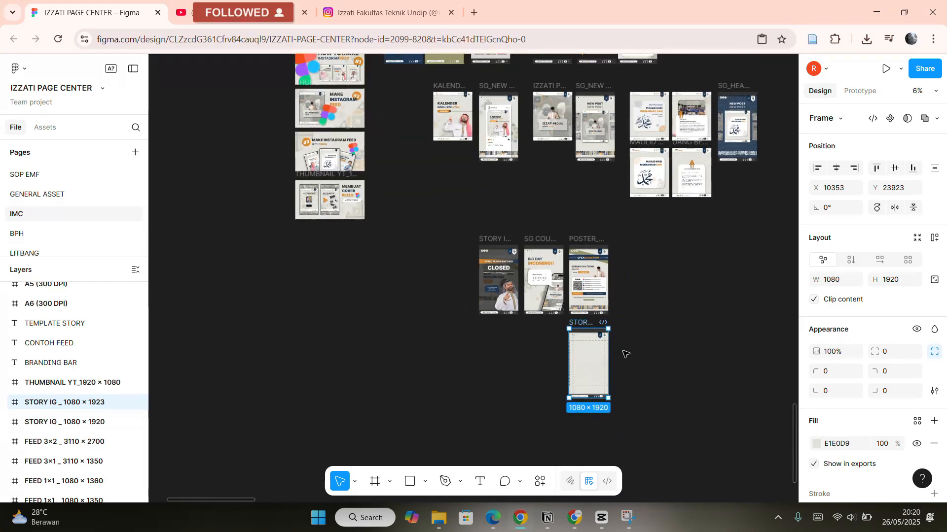
scroll(641, 345, "up", 6)
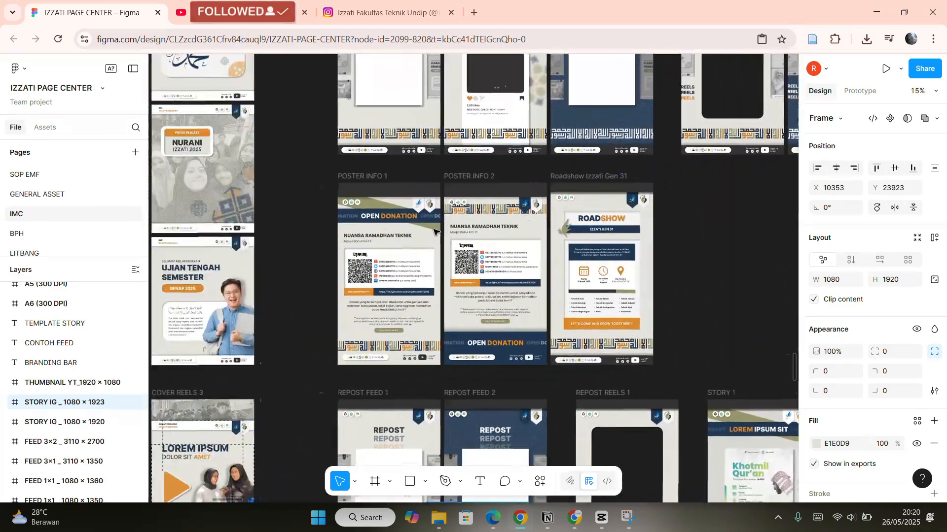
scroll(434, 231, "up", 6)
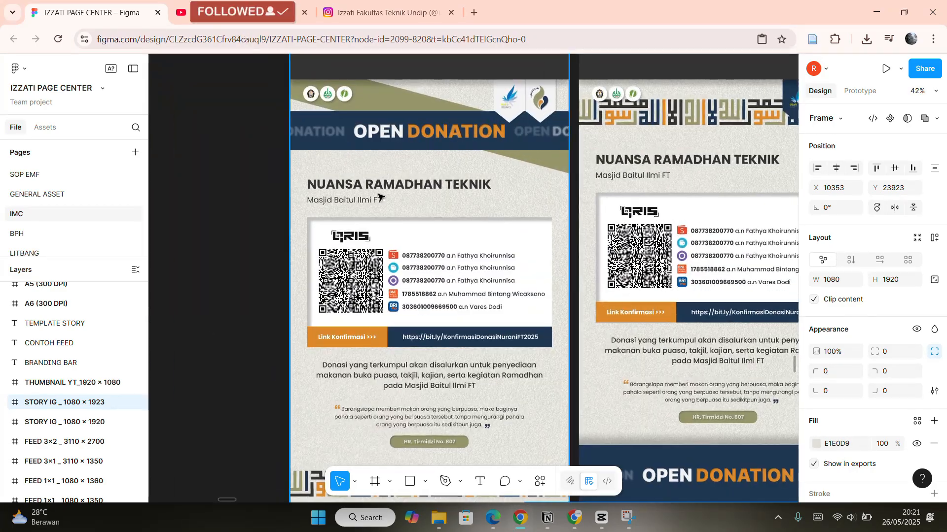
scroll(380, 197, "down", 5)
scroll(566, 201, "up", 3)
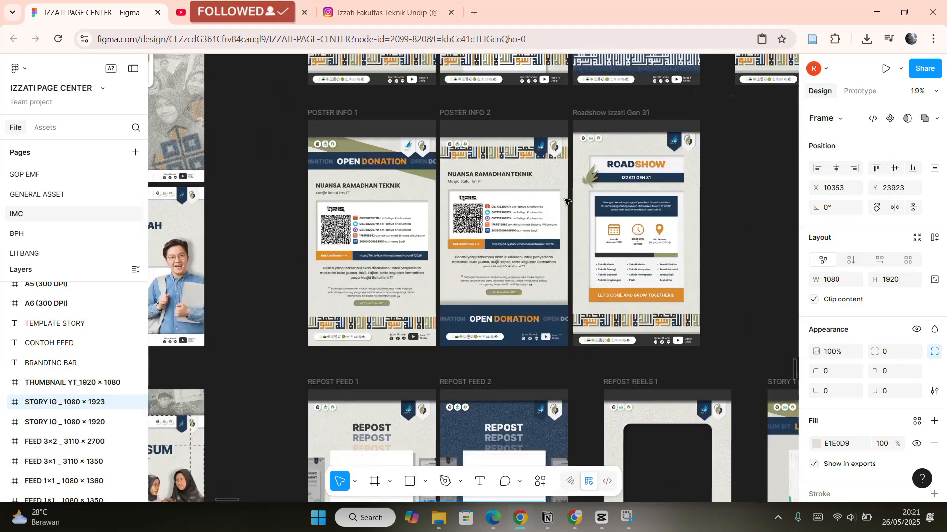
scroll(566, 201, "down", 1)
scroll(351, 248, "down", 6)
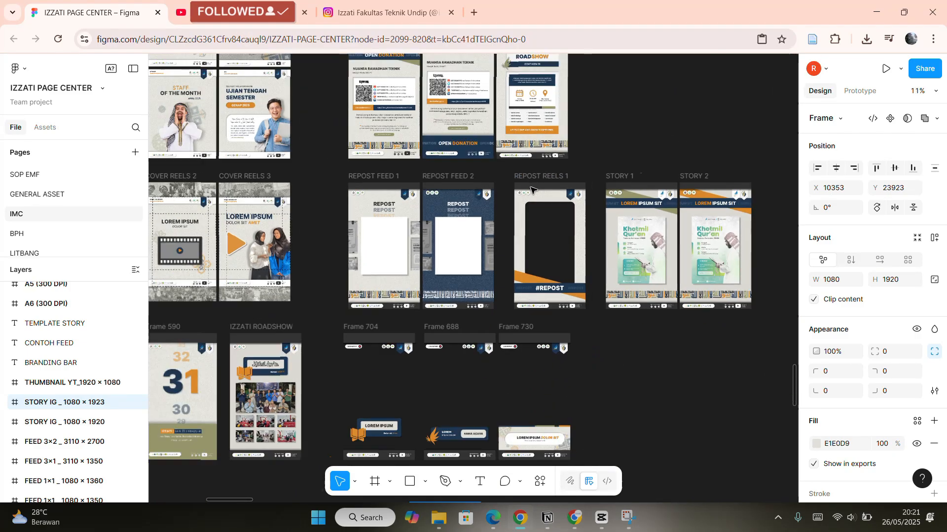
scroll(665, 157, "down", 5)
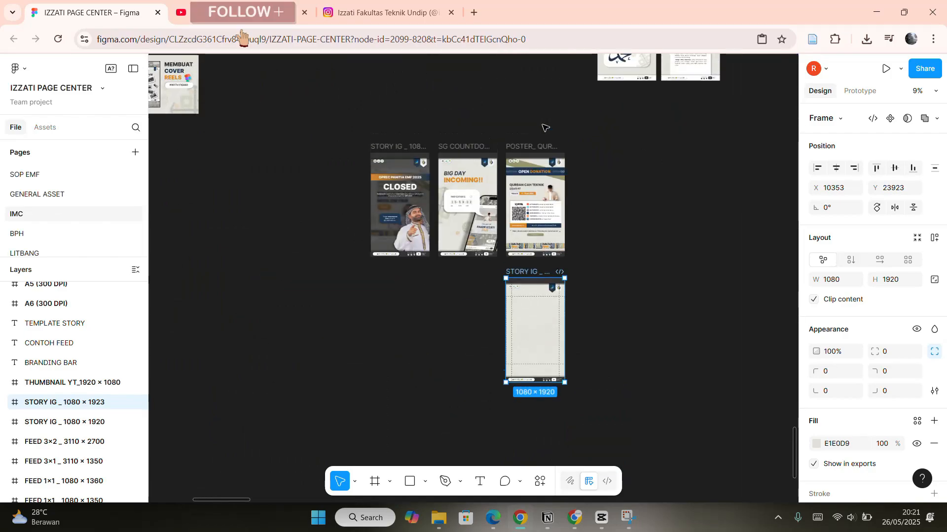
scroll(540, 246, "up", 5)
scroll(540, 246, "up", 3)
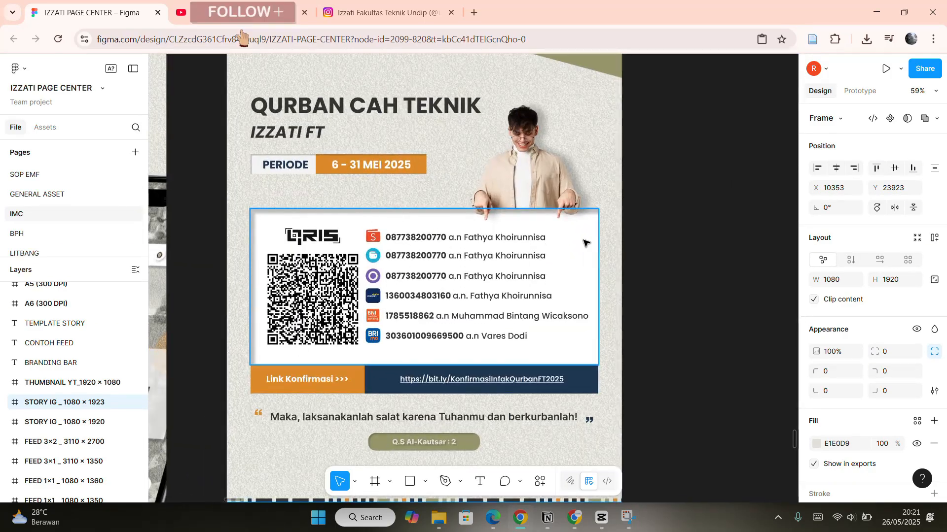
mouse_move(404, 269)
left_mouse_down()
mouse_move(416, 255)
mouse_move(404, 269)
left_mouse_up()
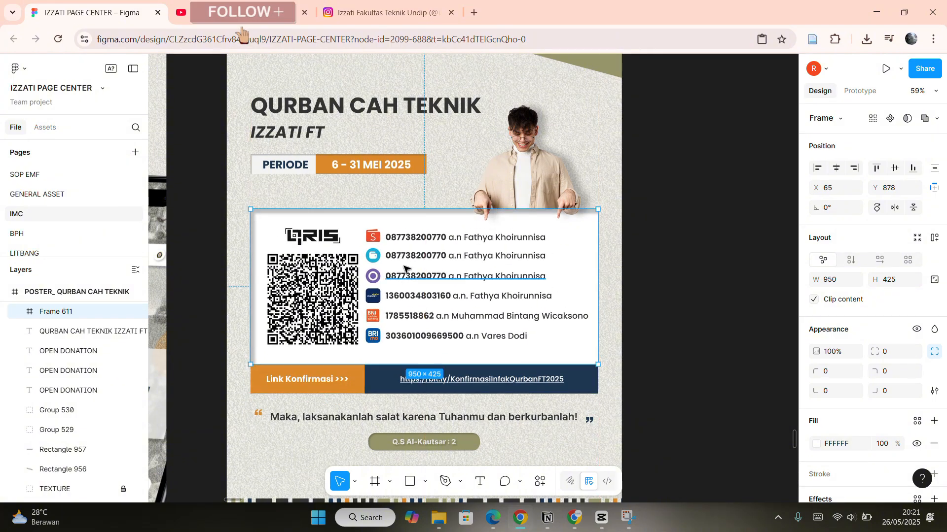
left_click(353, 384)
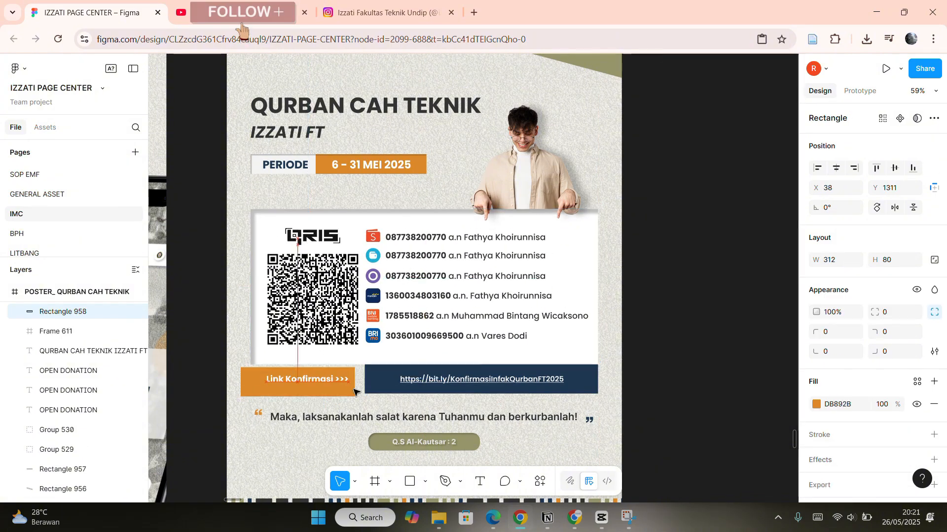
left_click_drag(353, 392, 363, 389)
Examine the Qurban poster's link bar, Q.S Al-Kautsar badge and header at closer zoom.
scroll(384, 366, "down", 2)
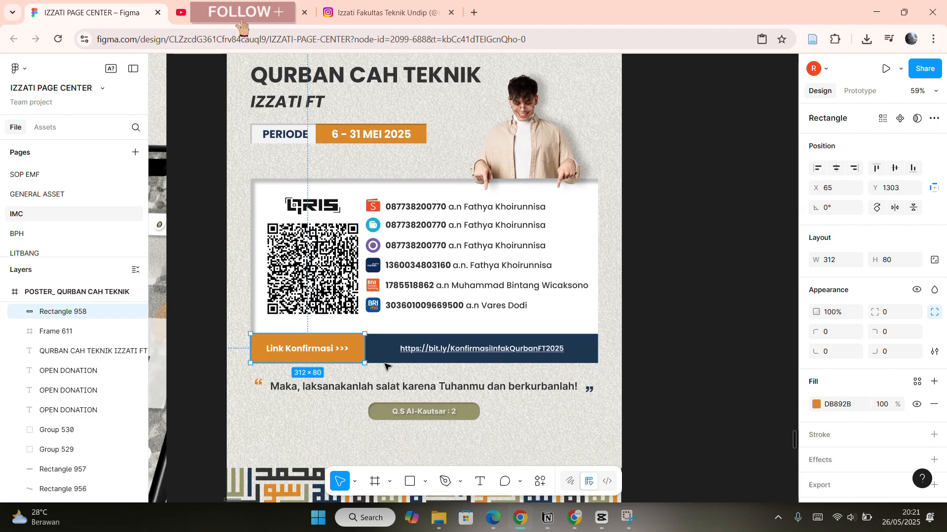
scroll(384, 366, "down", 3)
left_click(446, 380)
double_click(450, 357)
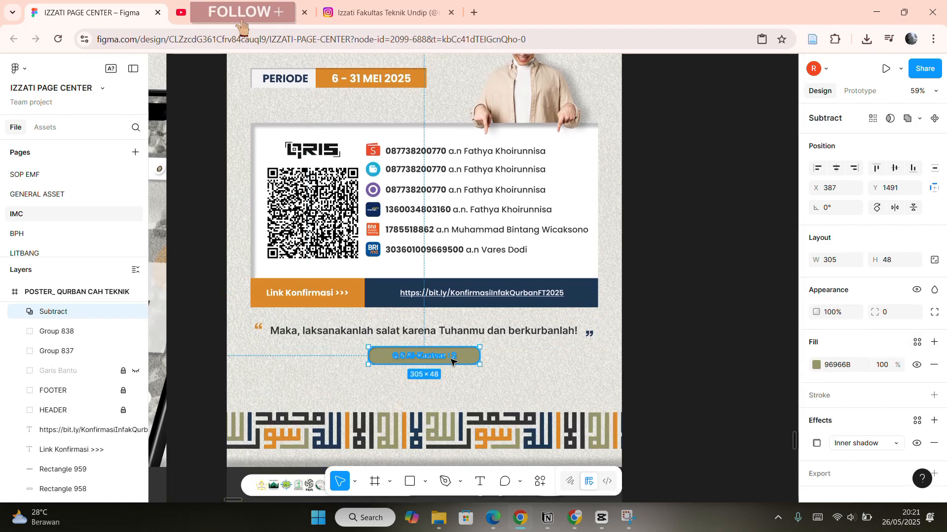
mouse_move(450, 363)
left_mouse_down()
mouse_move(469, 360)
mouse_move(454, 355)
left_mouse_up()
scroll(454, 340, "down", 10)
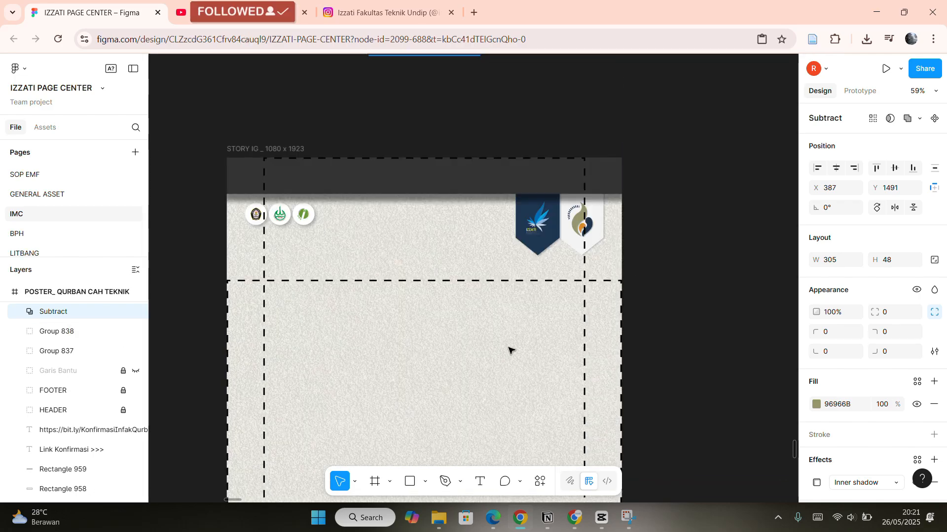
scroll(509, 350, "up", 10)
scroll(508, 286, "down", 3)
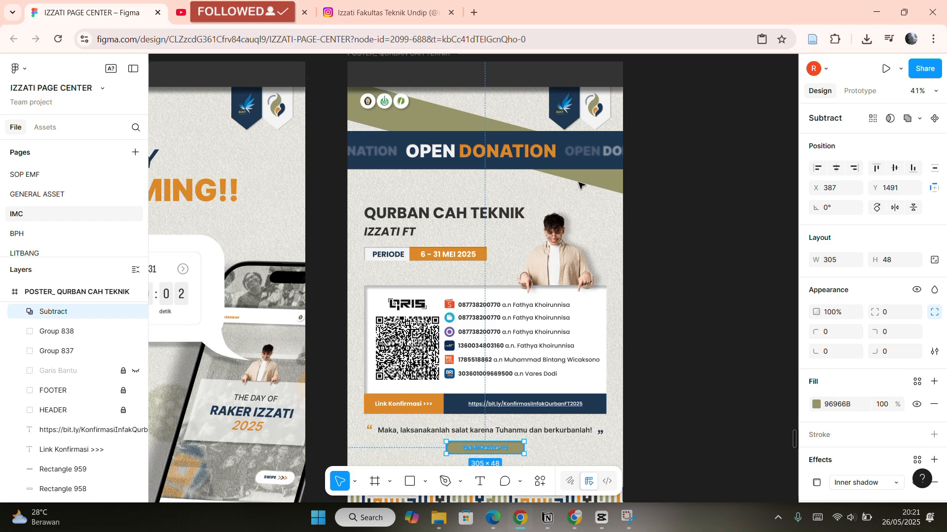
scroll(633, 197, "up", 5)
scroll(636, 188, "down", 2)
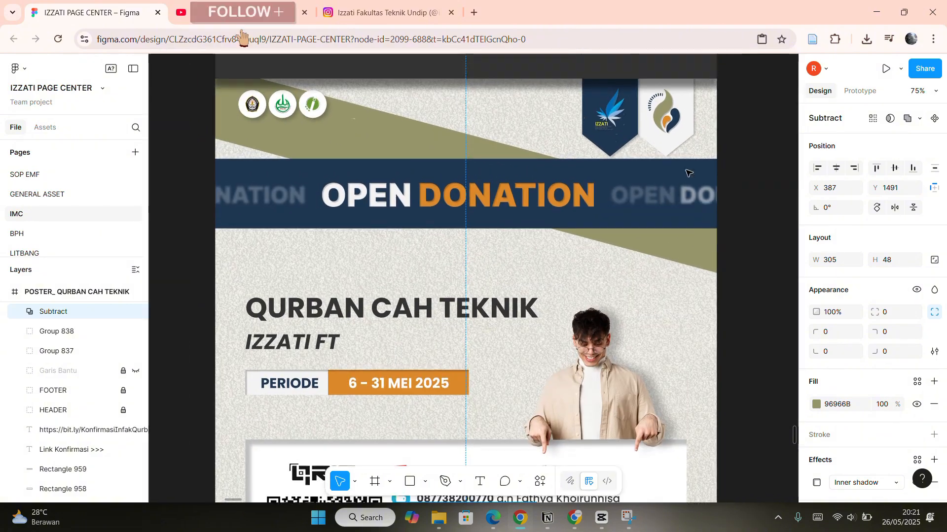
scroll(434, 172, "down", 3)
scroll(386, 101, "up", 1)
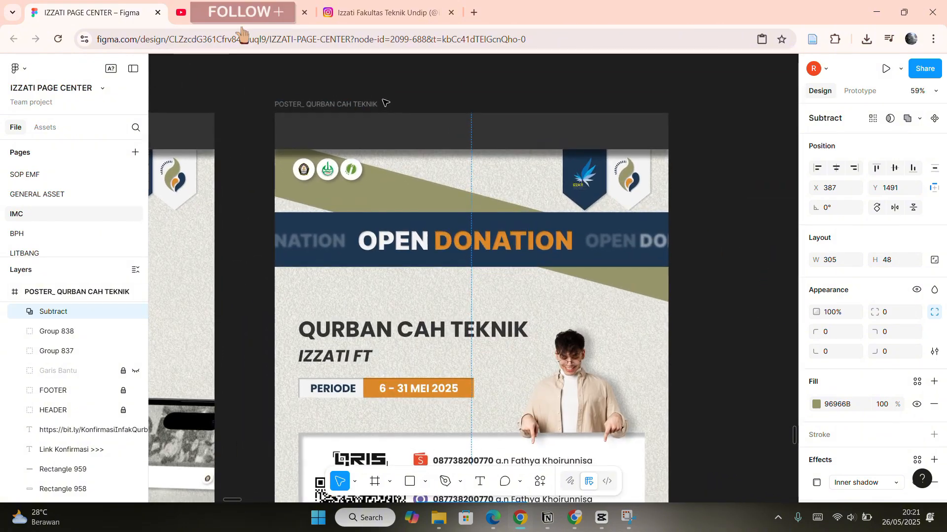
Compare the poster frames by selecting the QURBAN CAH TEKNIK poster and POSTER INFO 1.
left_click(369, 105)
scroll(368, 105, "down", 5)
scroll(414, 133, "down", 4)
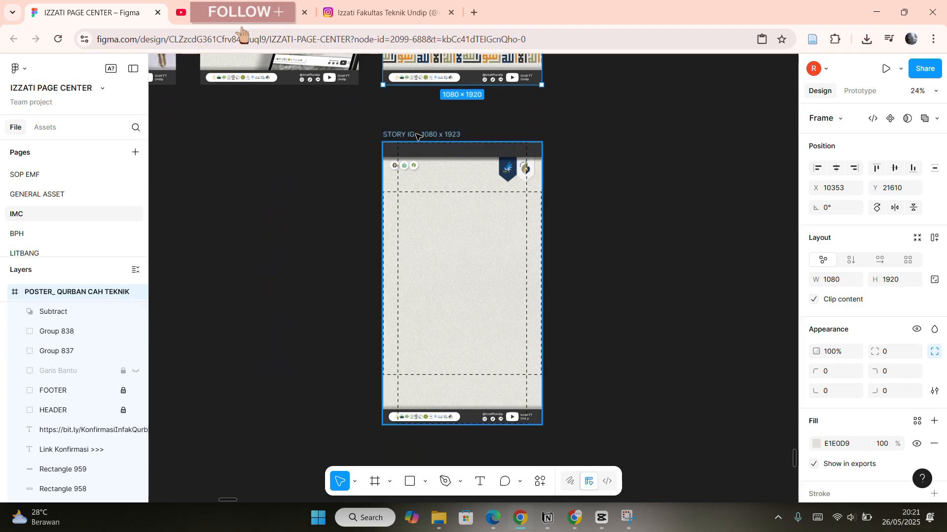
left_click(574, 161)
scroll(493, 168, "down", 3)
scroll(479, 169, "up", 10)
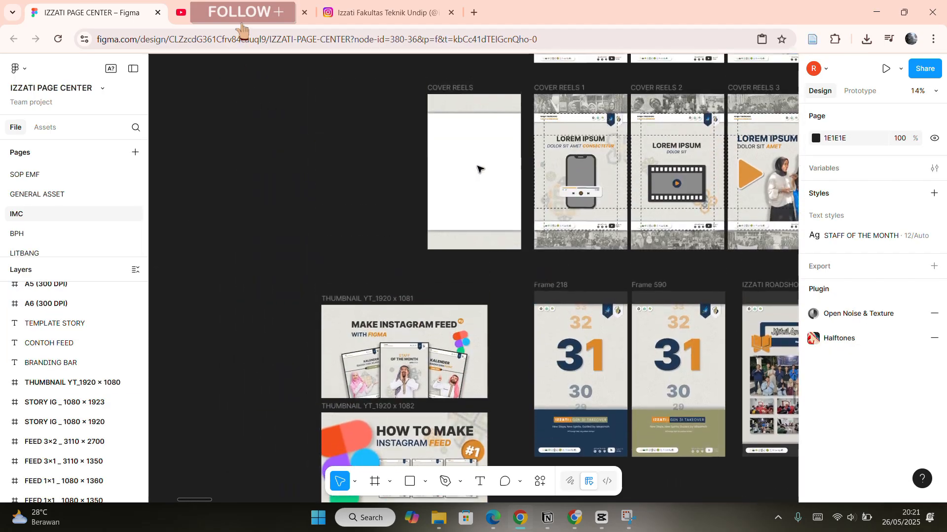
scroll(480, 168, "up", 8)
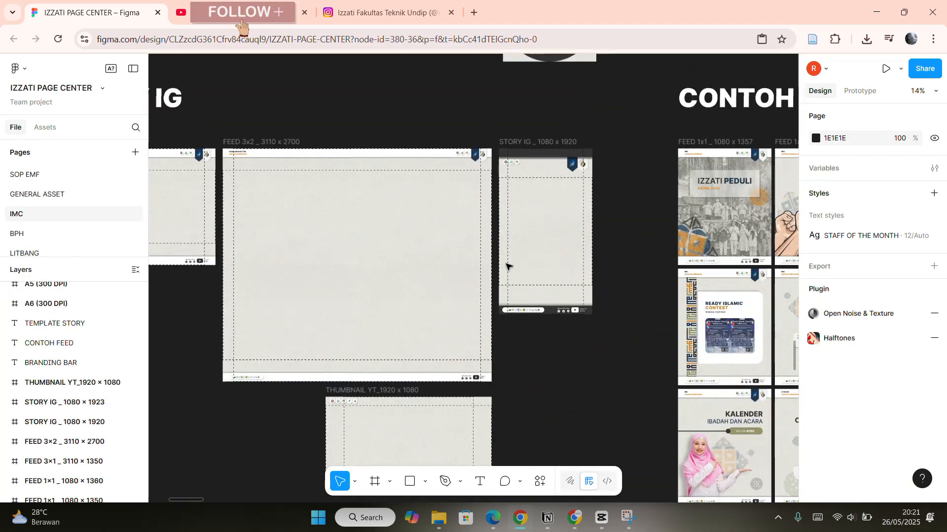
scroll(524, 168, "down", 8)
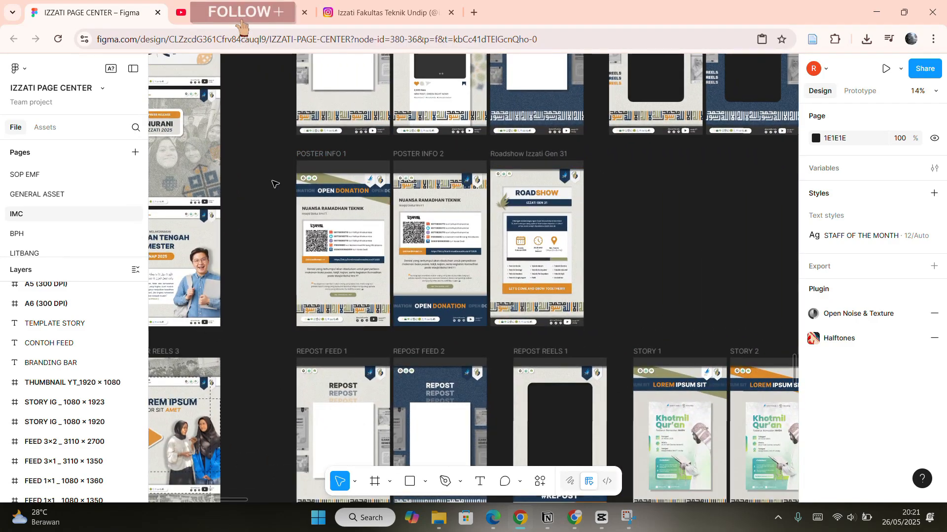
left_click(324, 154)
scroll(326, 155, "up", 3)
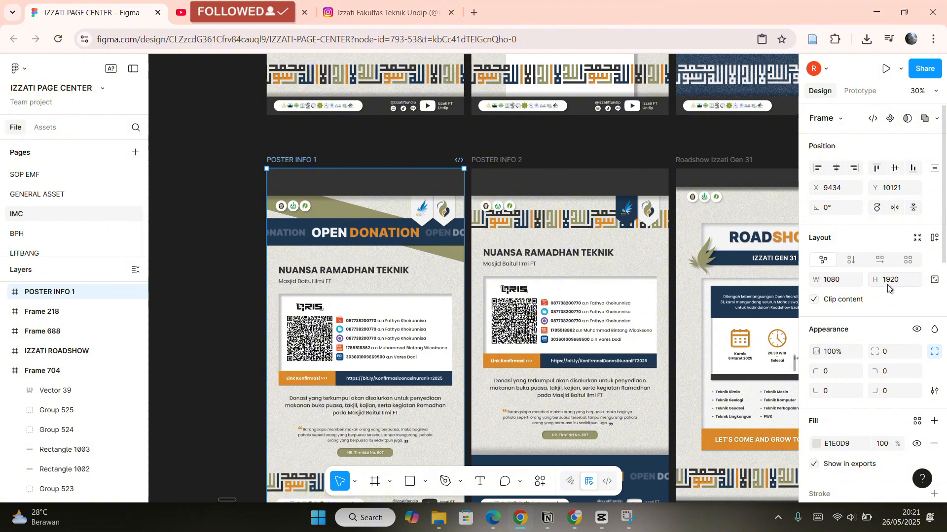
scroll(535, 176, "down", 3)
left_click(557, 161)
scroll(598, 205, "up", 3)
scroll(524, 261, "down", 4)
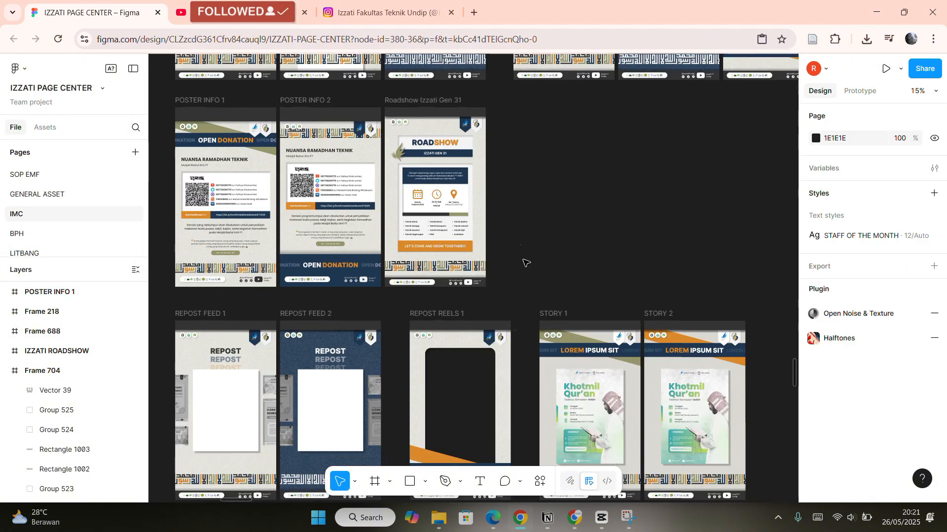
scroll(525, 261, "left", 2)
scroll(481, 247, "down", 2)
scroll(480, 217, "down", 3)
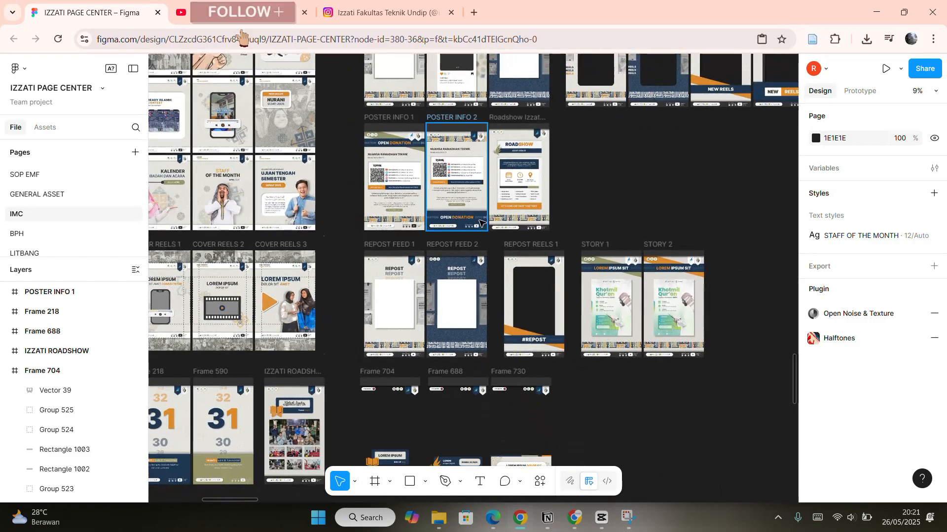
scroll(488, 210, "down", 8)
scroll(522, 209, "right", 4)
scroll(558, 208, "up", 3)
scroll(557, 208, "up", 10)
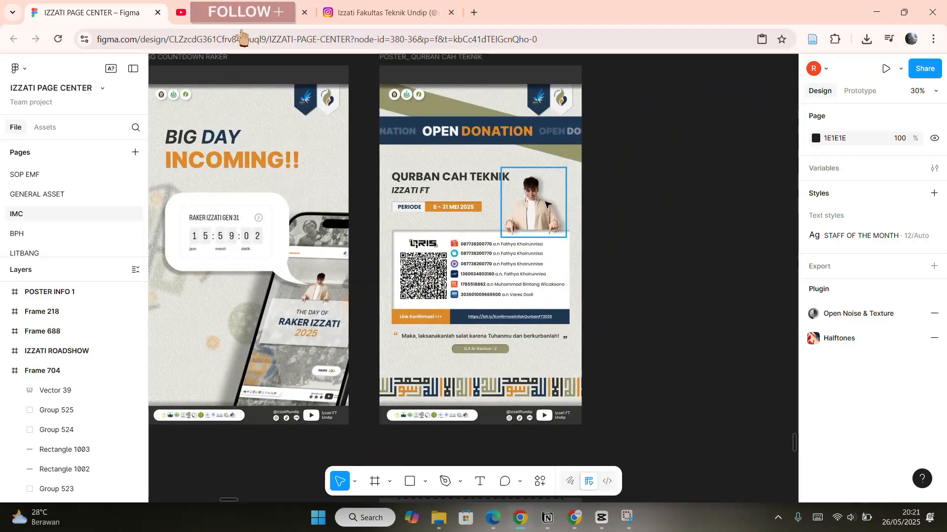
Select the model photo group on the Qurban poster and drag it slightly to the right.
left_click(522, 223)
left_click_drag(523, 223, 548, 227)
scroll(529, 171, "up", 3)
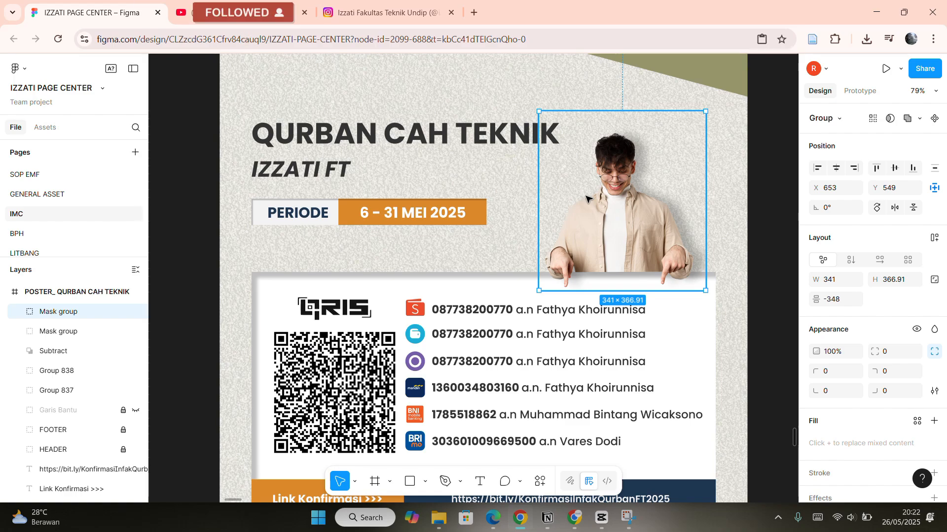
Resize the olive diagonal stripe behind the OPEN DONATION header to about 1230 wide.
scroll(493, 167, "left", 1)
left_click(416, 142)
scroll(493, 146, "up", 2)
left_click(503, 134)
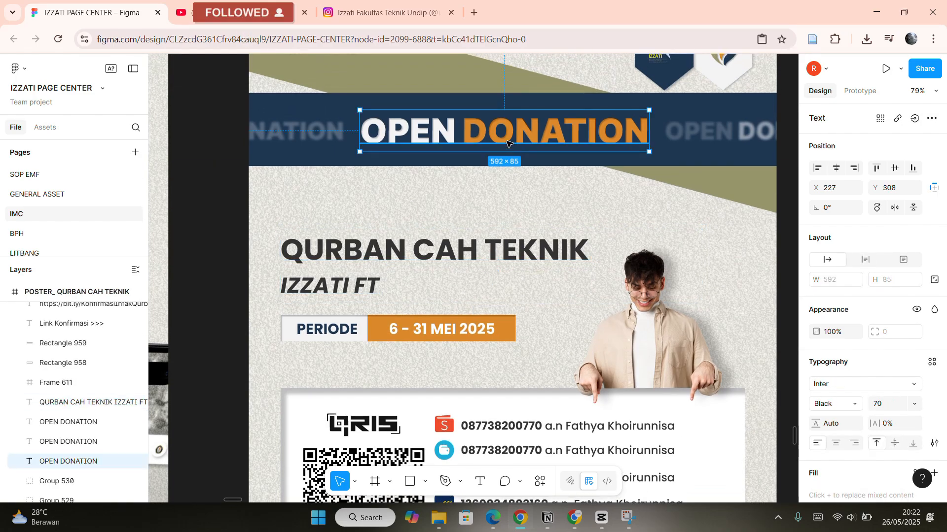
scroll(439, 133, "up", 1)
left_click(436, 135)
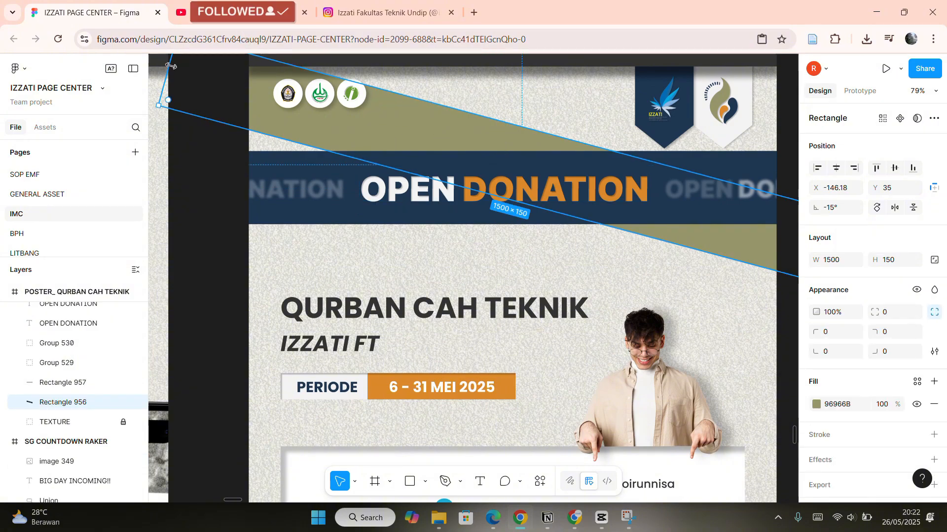
left_click_drag(170, 66, 296, 69)
scroll(248, 90, "right", 1)
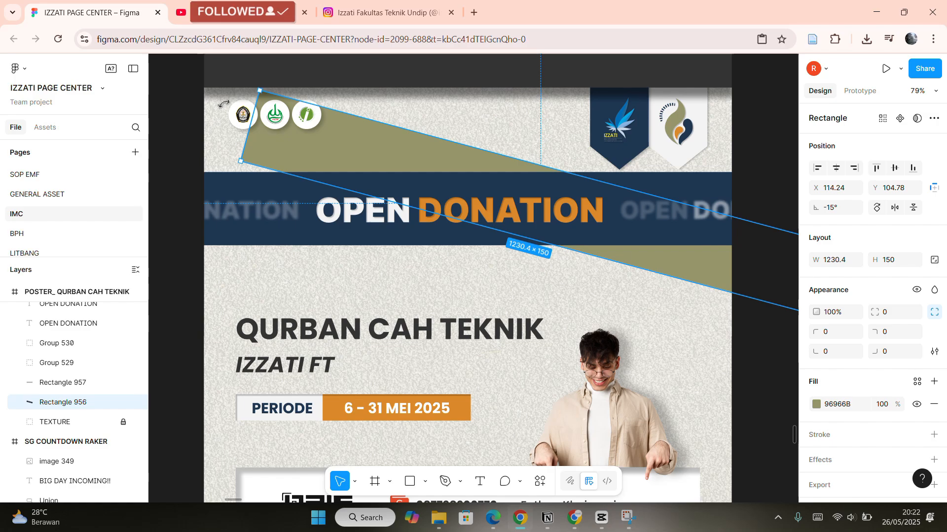
Inspect the blurred OPEN DONATION text layers beside the header and their layer effects.
left_click_drag(224, 104, 256, 59)
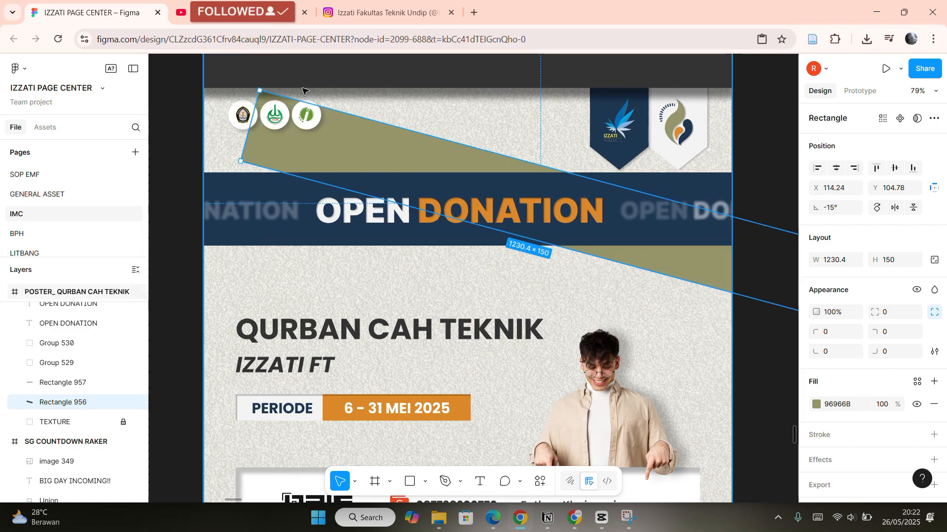
left_click(284, 218)
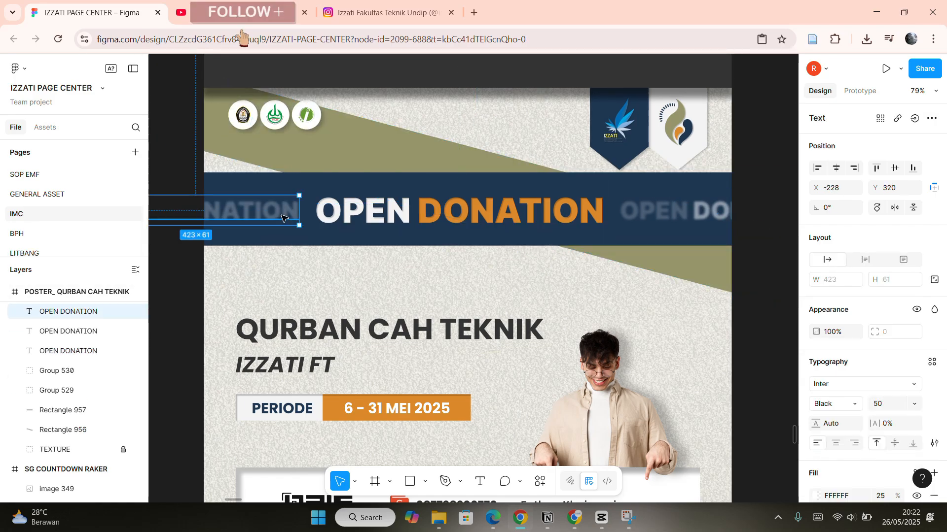
scroll(629, 203, "up", 5)
left_click(670, 211)
scroll(669, 211, "down", 3)
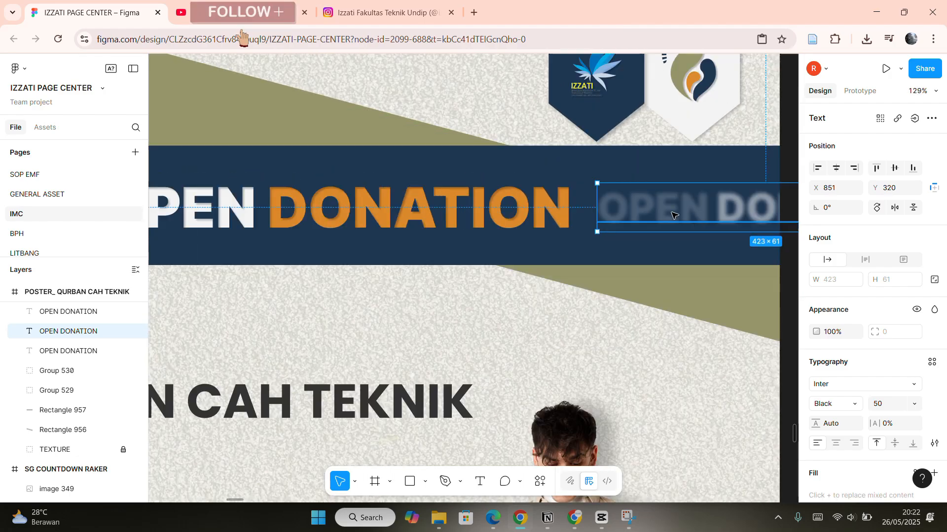
scroll(872, 351, "down", 5)
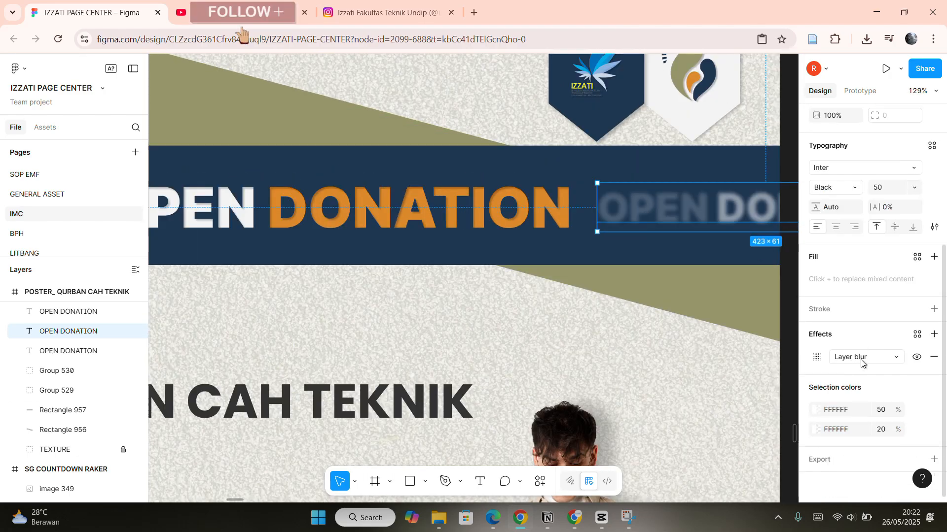
scroll(516, 273, "down", 5)
Add auto layout to the group holding the QRIS logo and QR code.
left_click(496, 250)
scroll(438, 233, "left", 2)
scroll(439, 234, "down", 7)
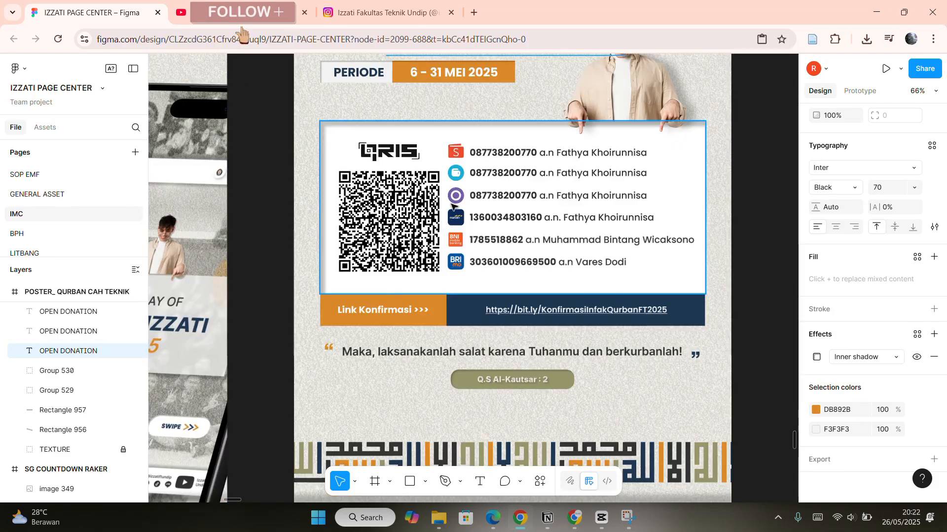
scroll(570, 186, "down", 3)
scroll(570, 338, "up", 3)
scroll(393, 206, "up", 4)
double_click(391, 205)
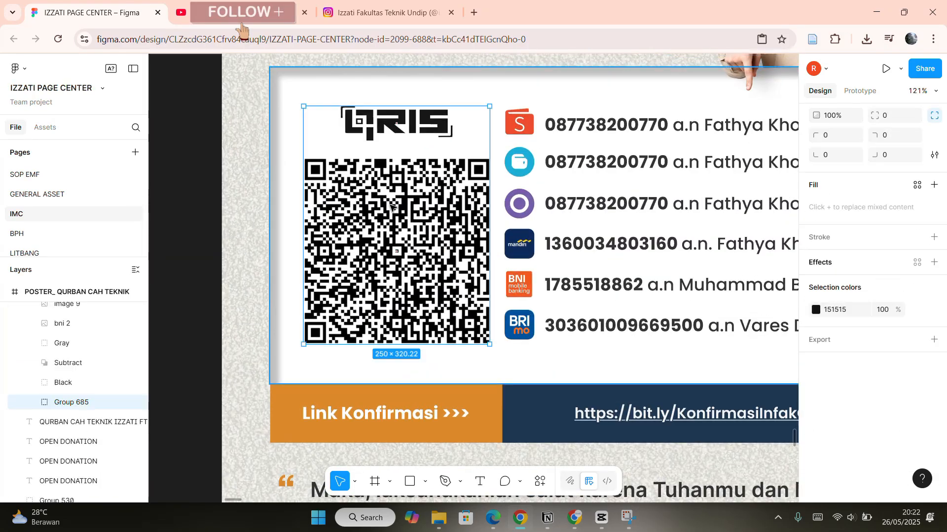
key("shift+a")
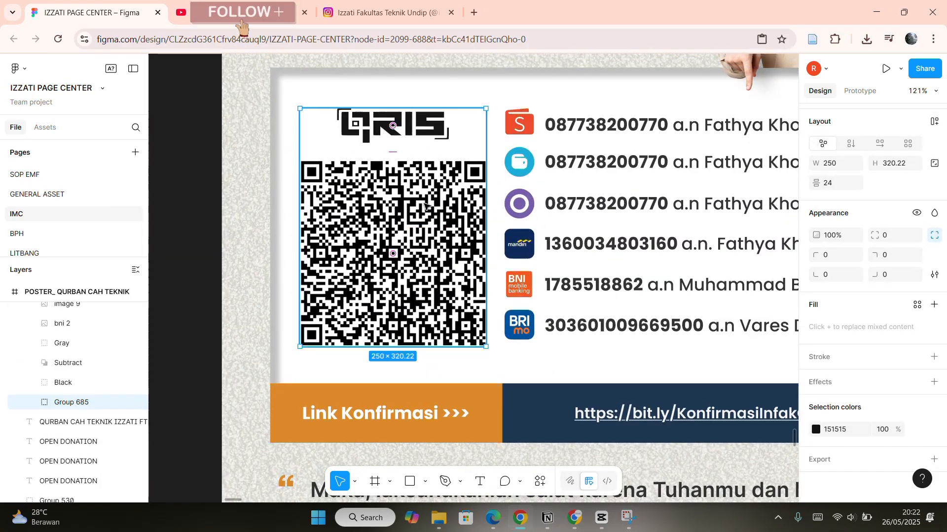
left_click_drag(425, 203, 429, 201)
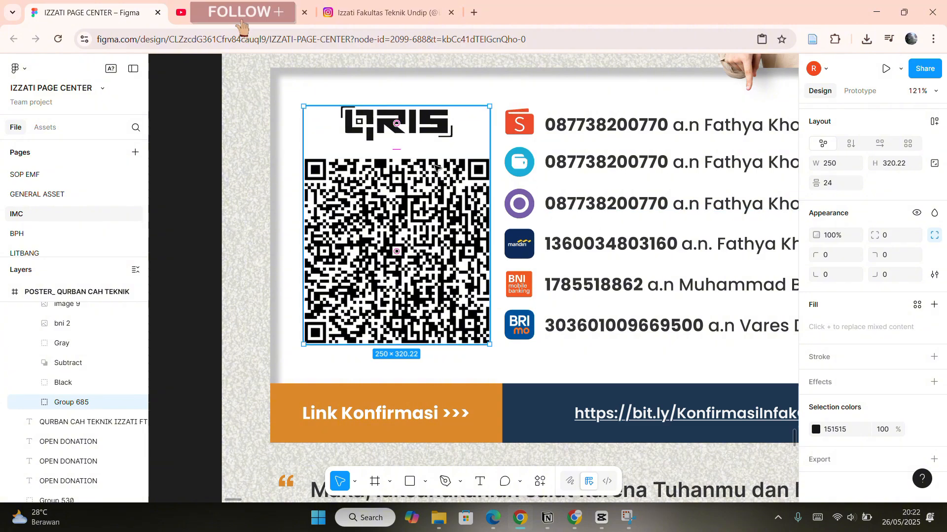
Select all six payment method icons beside the account numbers together.
scroll(500, 275, "up", 5)
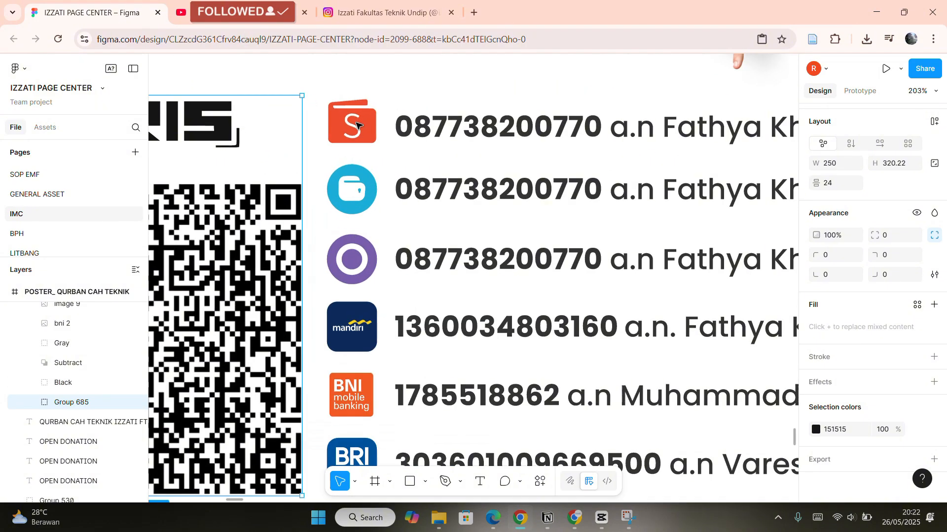
left_click(358, 125)
left_click(367, 199, "shift")
left_click(362, 262, "shift")
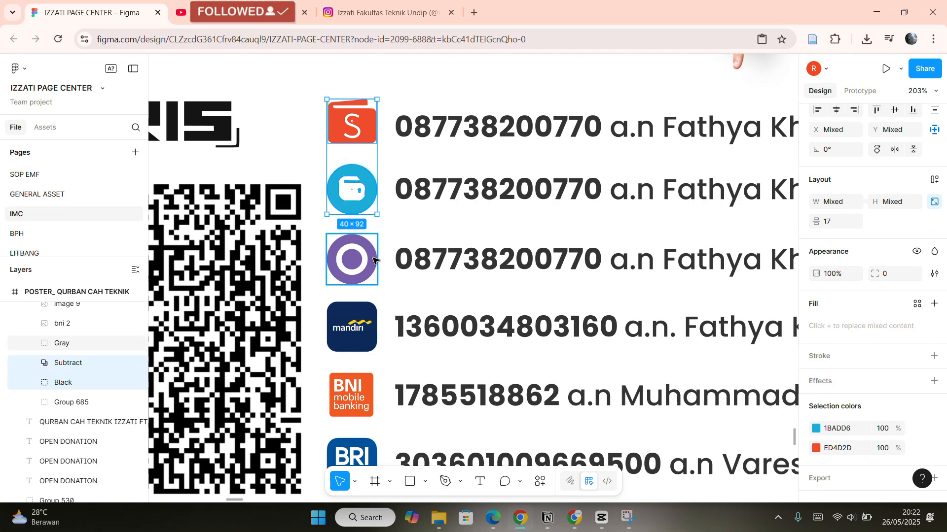
left_click(365, 321, "shift")
scroll(365, 322, "down", 2)
left_click(352, 335, "shift")
left_click(374, 392, "shift")
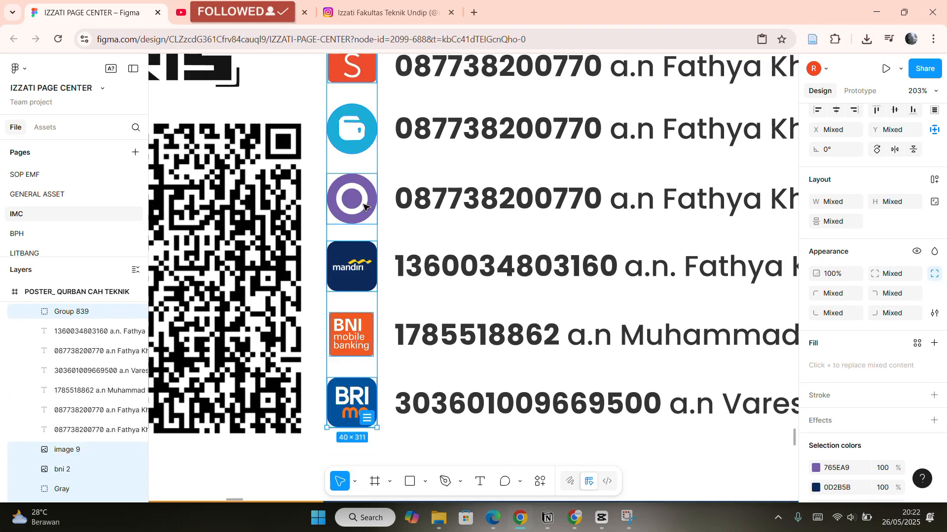
scroll(636, 167, "down", 15)
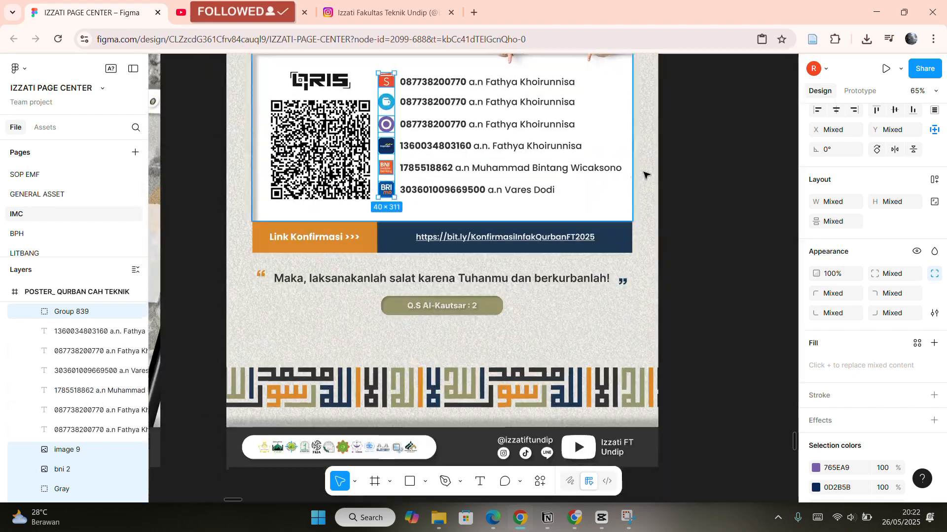
left_click(694, 166)
Browse the neighbouring story frames, including the SG COUNTDOWN RAKER design and its countdown box.
scroll(694, 167, "up", 3)
scroll(591, 242, "left", 8)
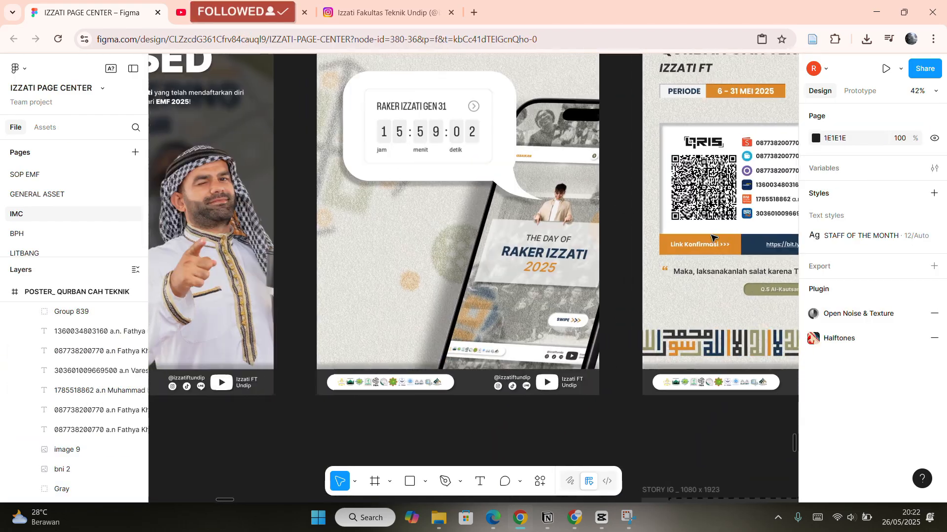
scroll(592, 242, "up", 2)
scroll(488, 125, "up", 2)
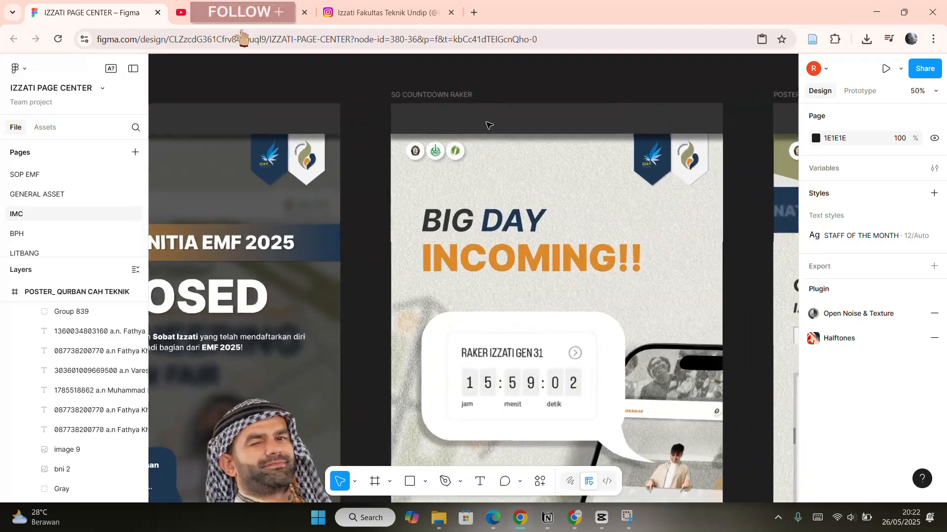
scroll(488, 124, "down", 1)
scroll(488, 125, "down", 5)
scroll(601, 153, "right", 2)
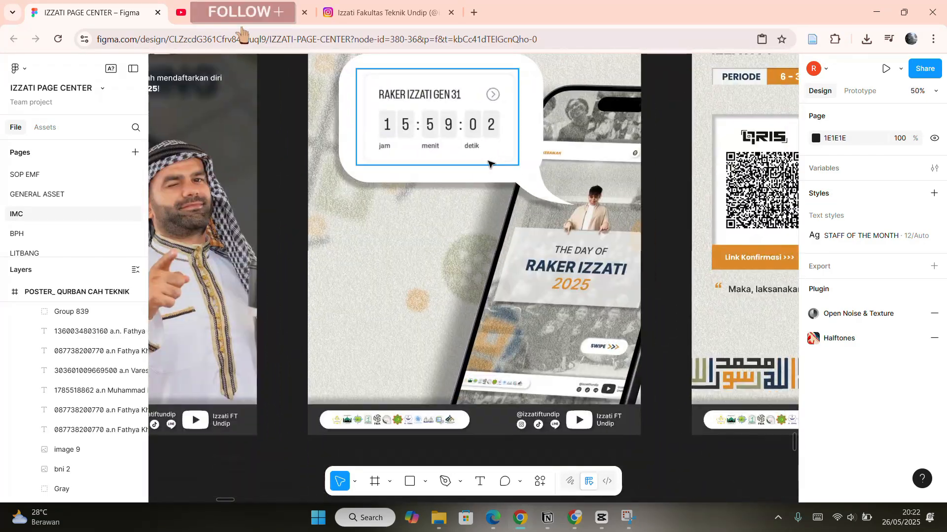
left_click_drag(610, 205, 631, 206)
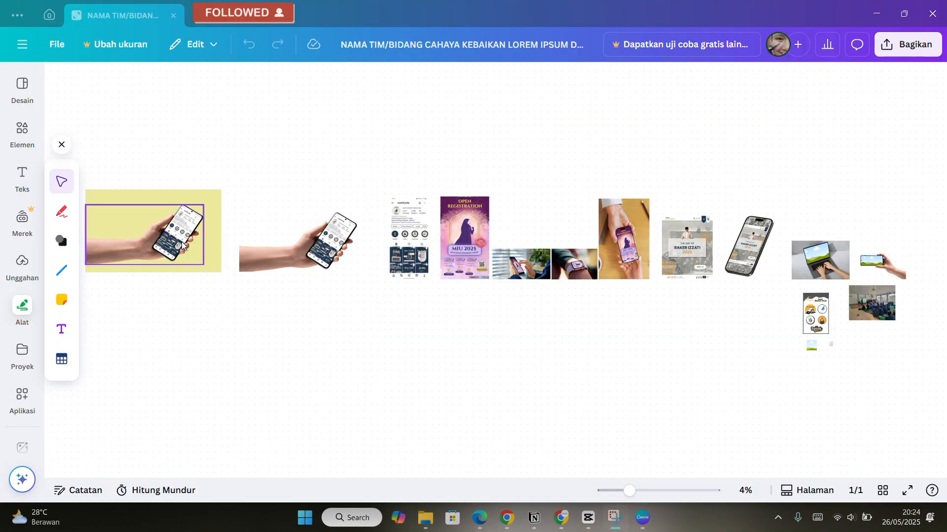
Switch to Canva and browse the board of phone, watch and poster mockup images.
scroll(570, 302, "up", 5)
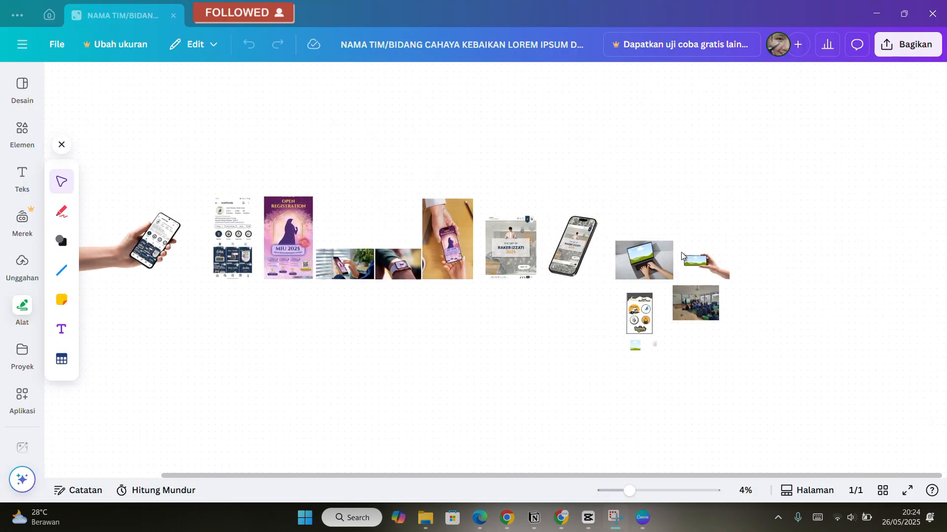
scroll(564, 228, "up", 3)
scroll(577, 231, "down", 2)
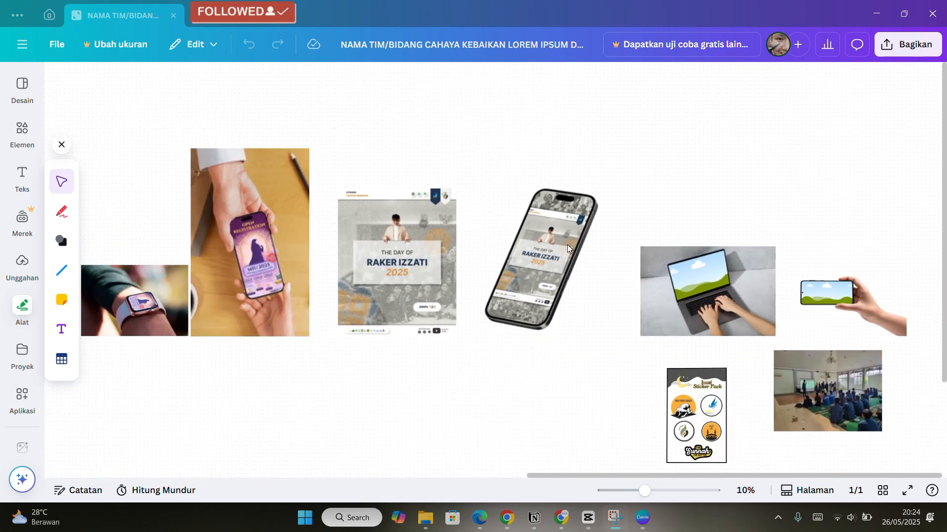
scroll(584, 230, "up", 2)
scroll(589, 224, "down", 2)
scroll(335, 140, "left", 4)
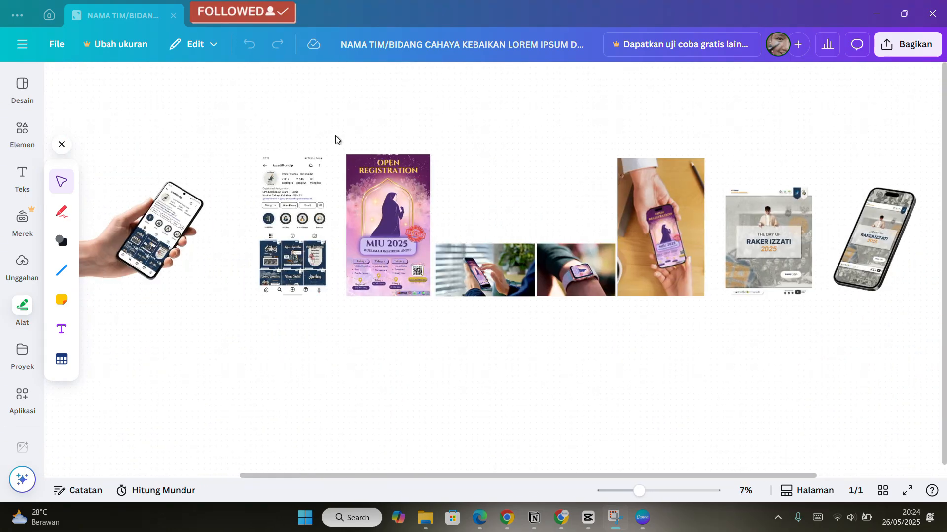
scroll(469, 205, "up", 3)
scroll(468, 205, "left", 4)
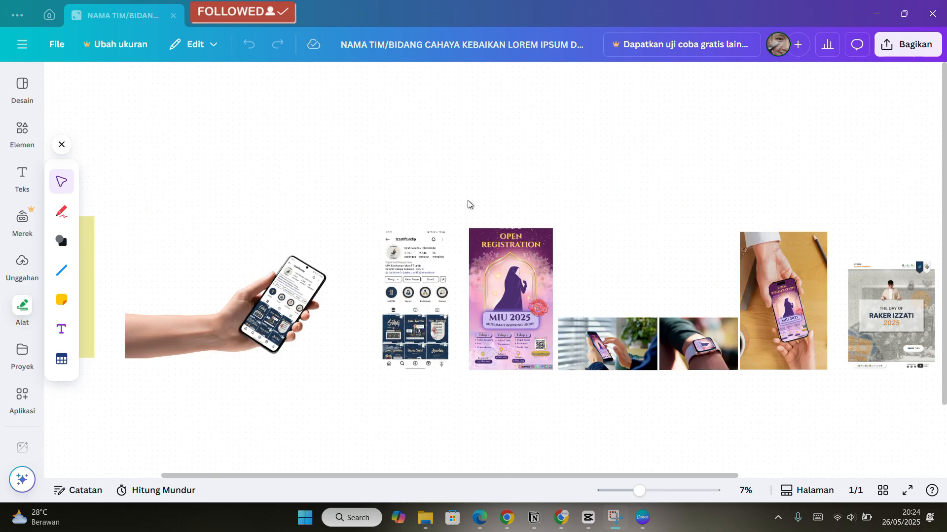
scroll(493, 116, "down", 3)
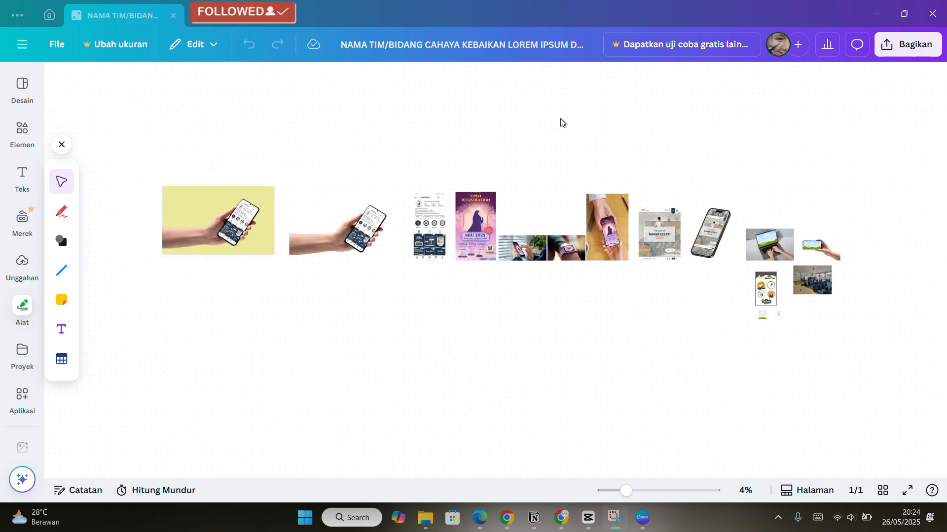
scroll(592, 247, "down", 3)
scroll(592, 246, "right", 2)
scroll(493, 315, "up", 2)
scroll(493, 315, "left", 1)
scroll(406, 156, "up", 5)
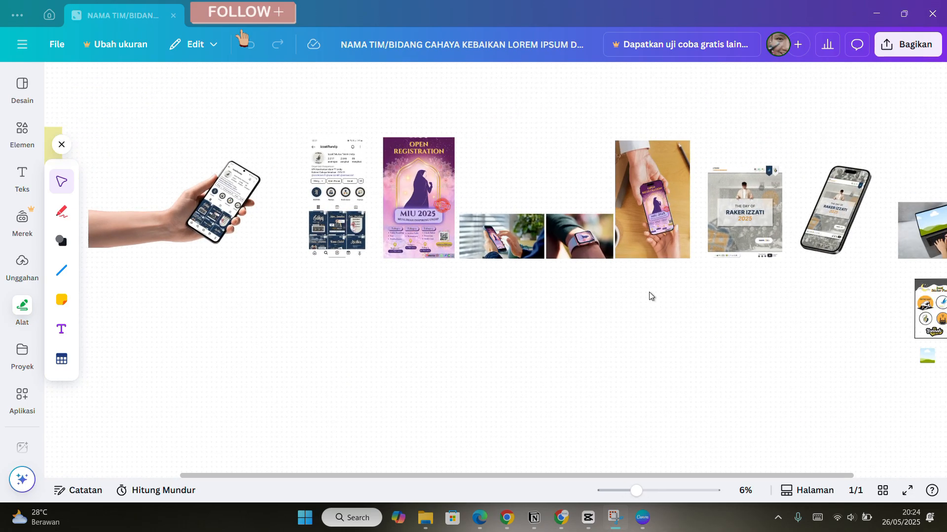
scroll(570, 183, "right", 4)
scroll(571, 183, "up", 3)
Paste a copy of the RAKER IZZATI poster image and place it below the mockup row.
left_click(560, 212)
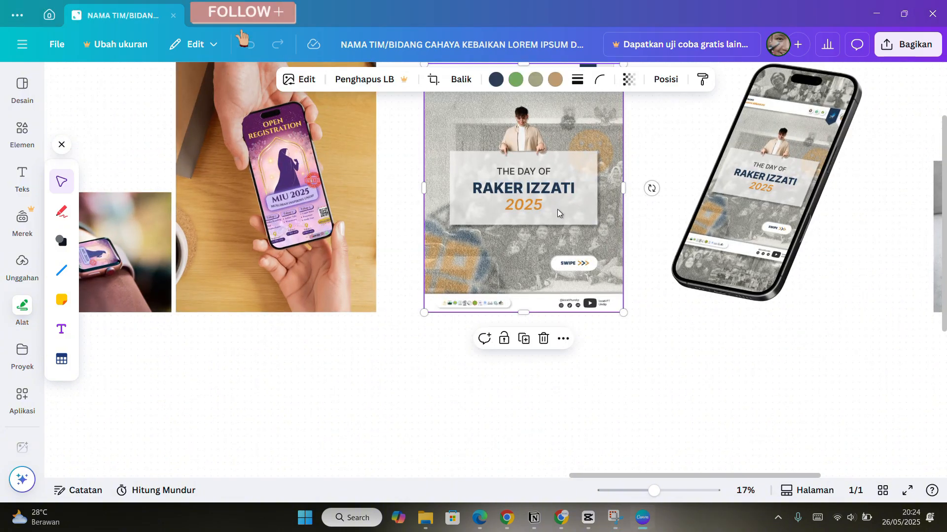
scroll(560, 216, "down", 2)
scroll(558, 234, "up", 1)
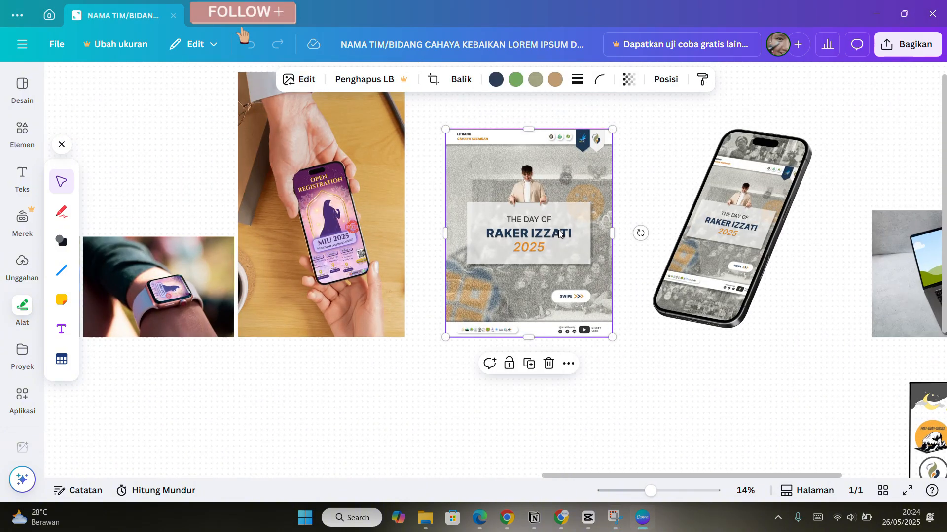
key("ctrl+v")
left_click_drag(541, 213, 529, 229)
scroll(527, 264, "down", 7)
scroll(528, 247, "up", 4)
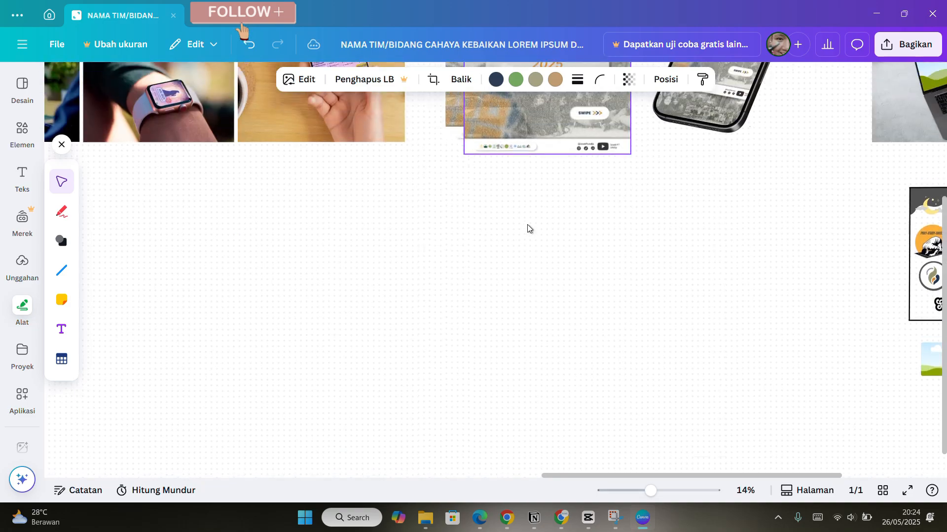
left_click_drag(565, 106, 551, 284)
scroll(551, 285, "down", 1)
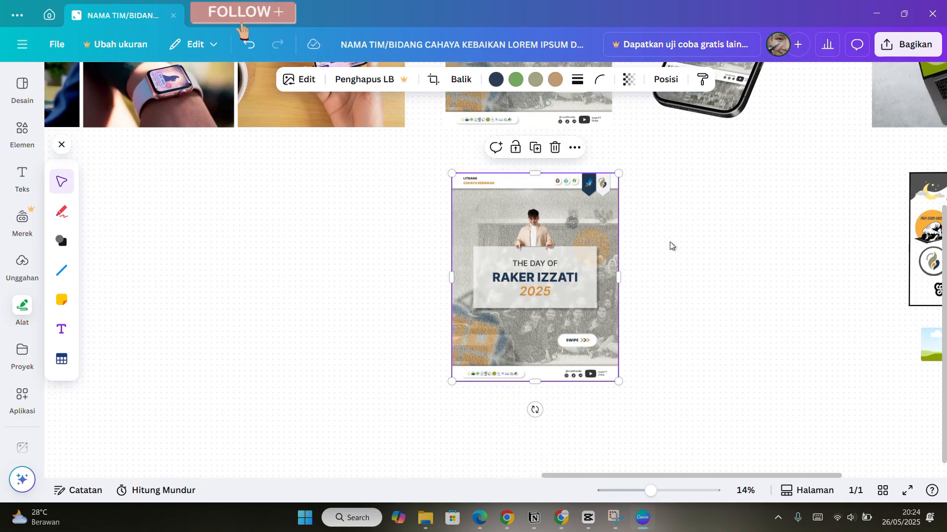
scroll(516, 249, "up", 4)
scroll(542, 266, "down", 4)
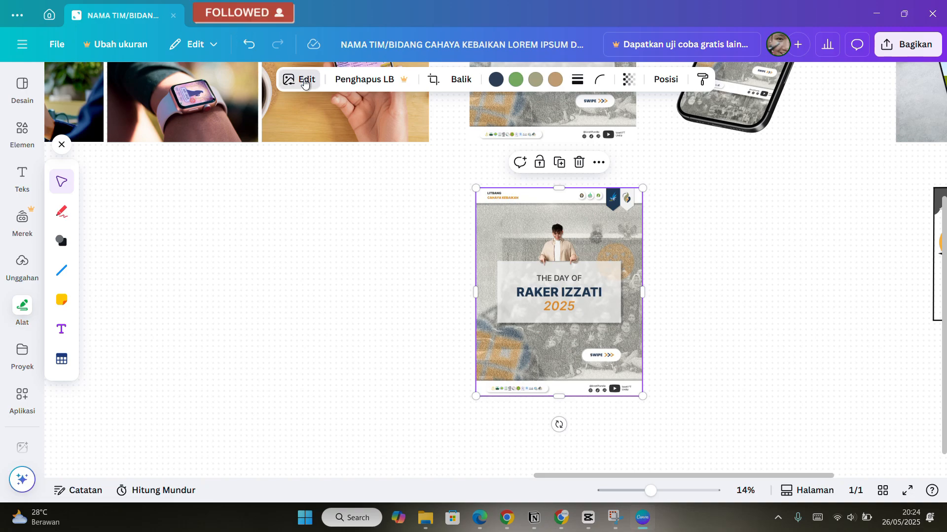
Open the Mockups app for the pasted image and browse the full Smartphone mockup collection.
left_click(305, 82)
scroll(101, 443, "down", 3)
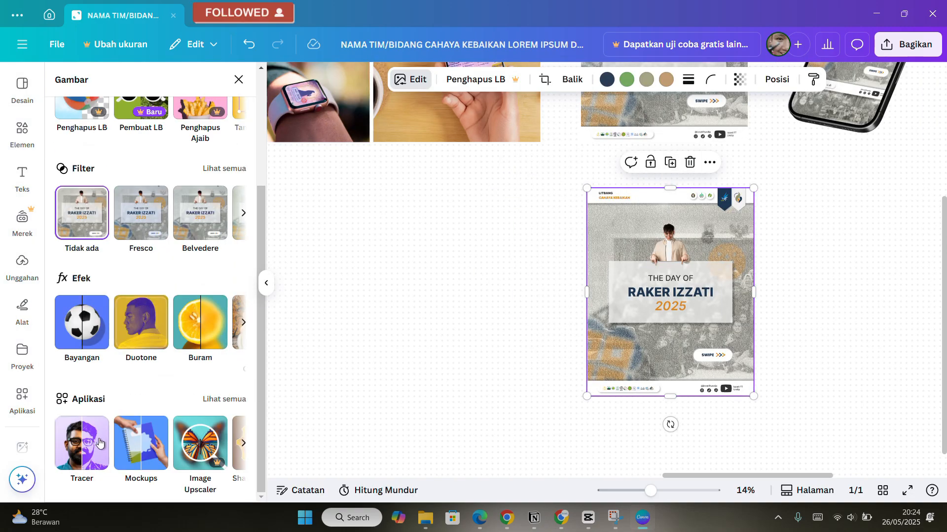
left_click(140, 456)
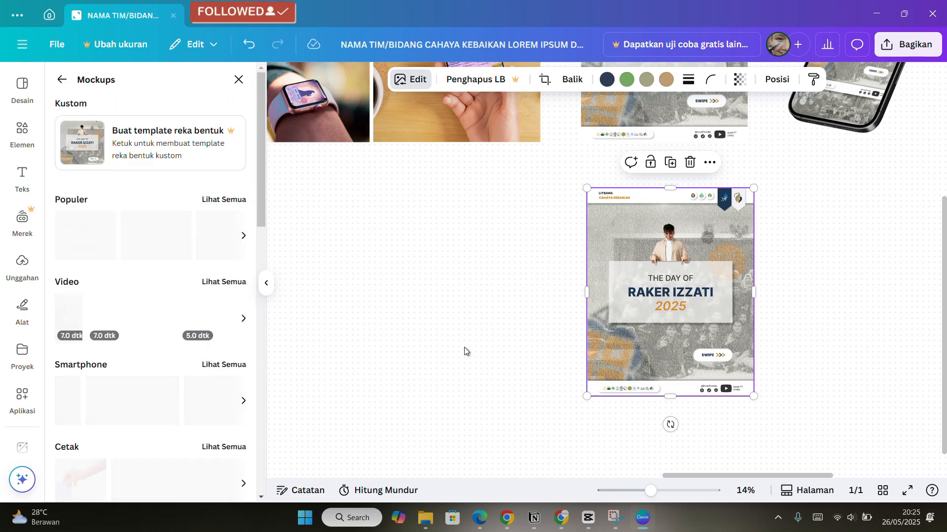
scroll(212, 323, "down", 2)
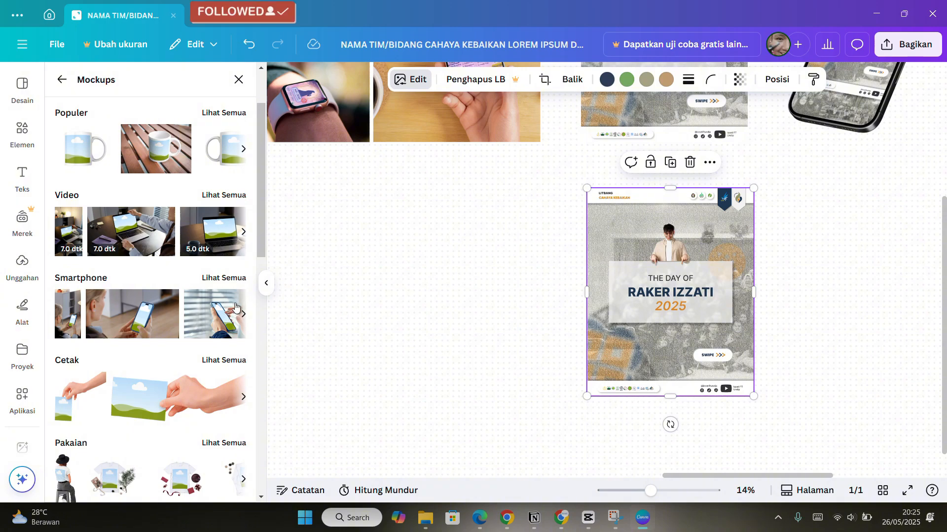
scroll(232, 281, "down", 1)
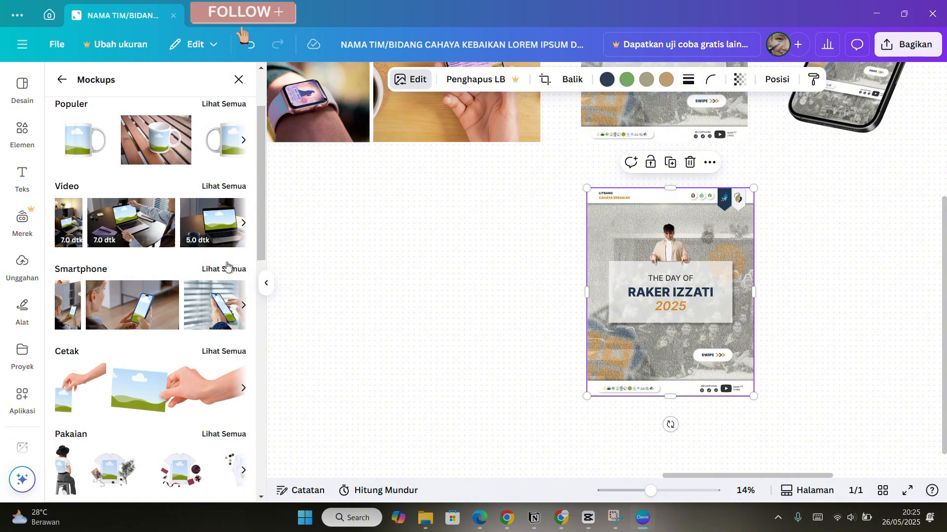
left_click(222, 276)
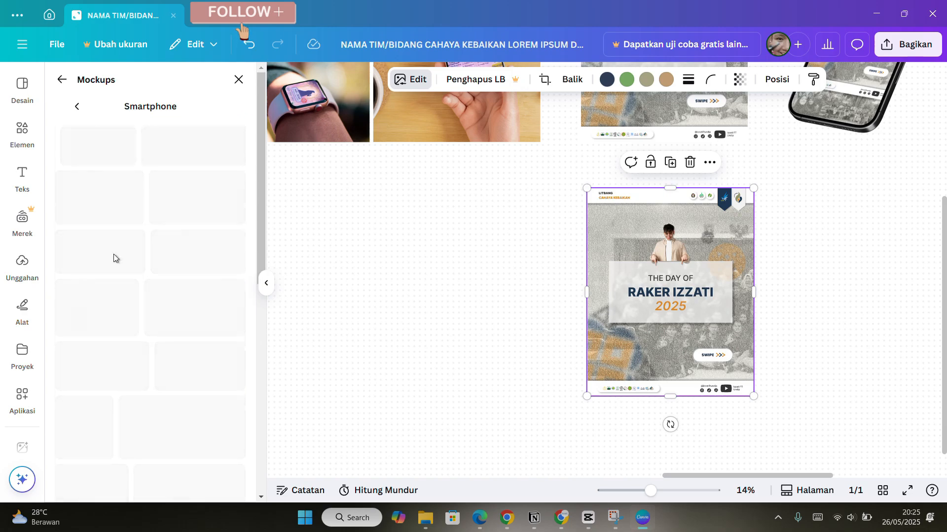
scroll(226, 265, "down", 2)
scroll(225, 265, "down", 2)
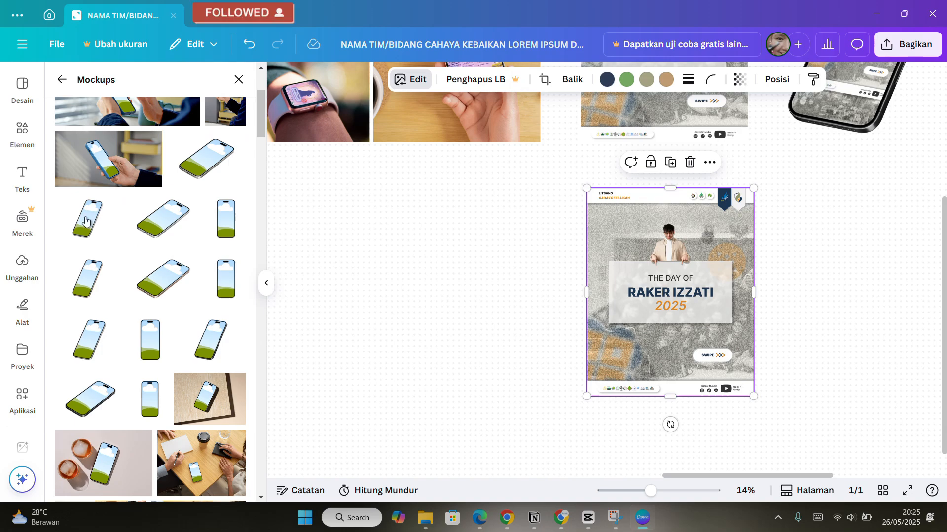
scroll(88, 310, "down", 10)
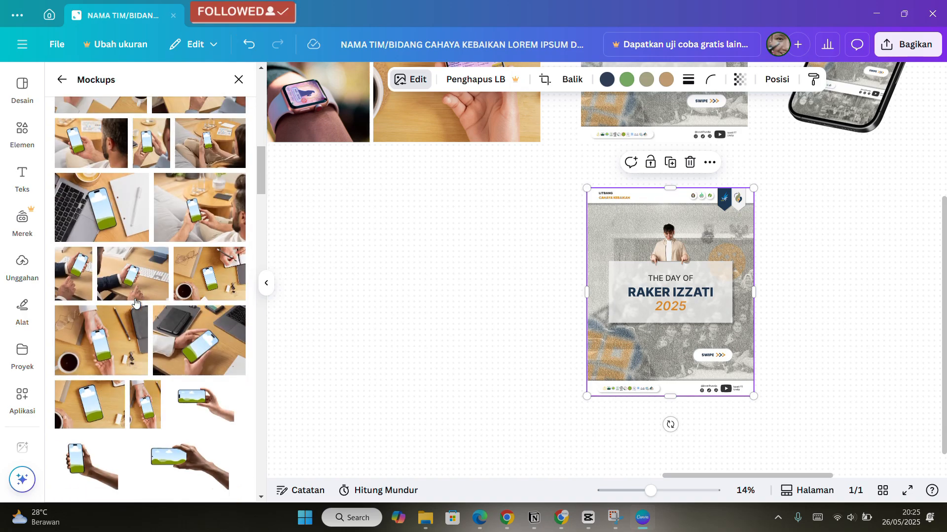
scroll(136, 303, "down", 3)
scroll(205, 264, "up", 1)
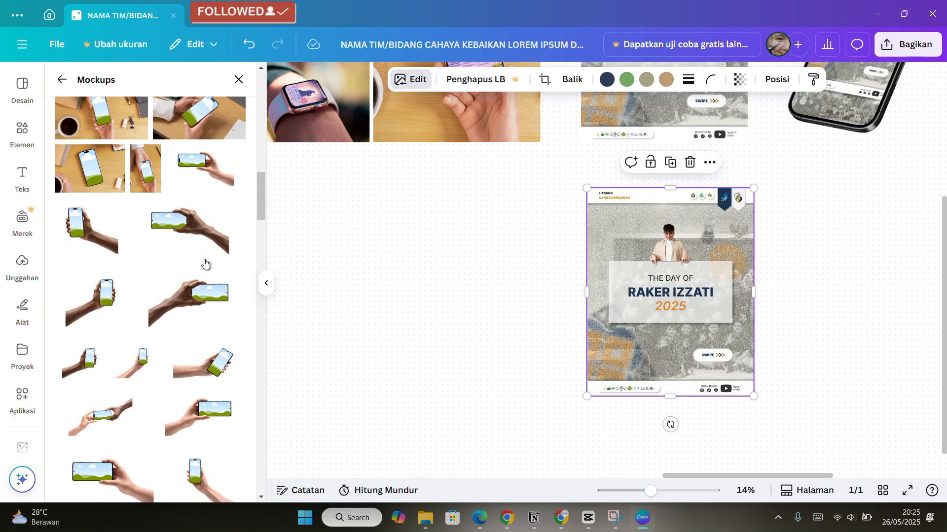
Apply the hand-held horizontal smartphone mockup to the pasted RAKER IZZATI poster image.
left_click(194, 230)
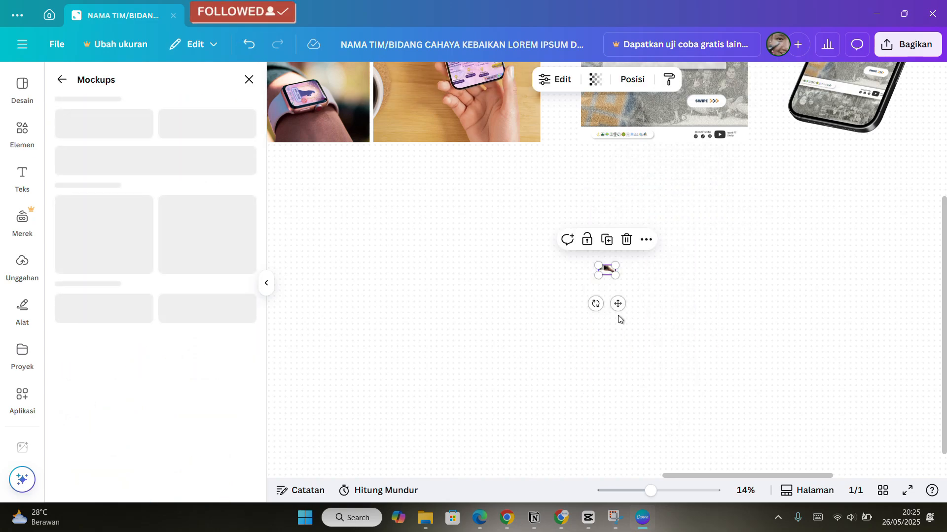
scroll(656, 296, "up", 1)
scroll(658, 294, "up", 10)
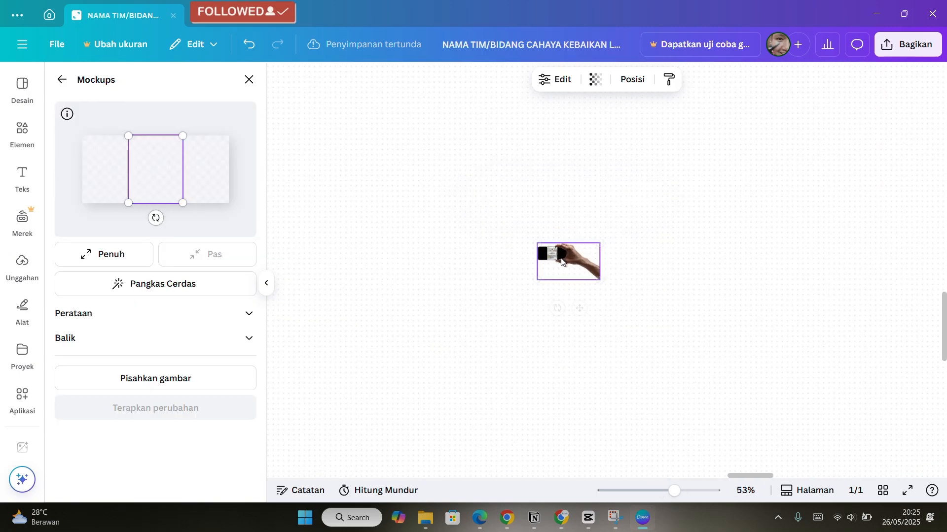
scroll(560, 259, "up", 3)
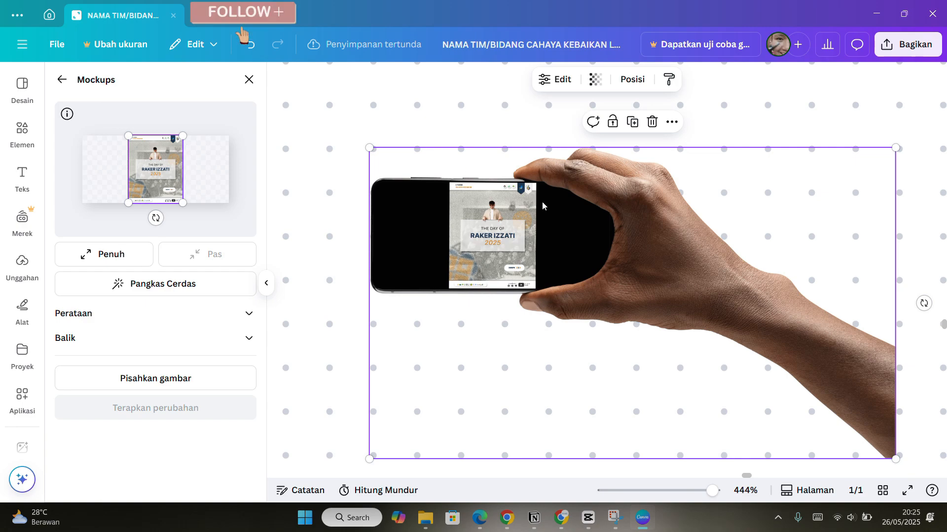
left_click_drag(408, 183, 459, 296)
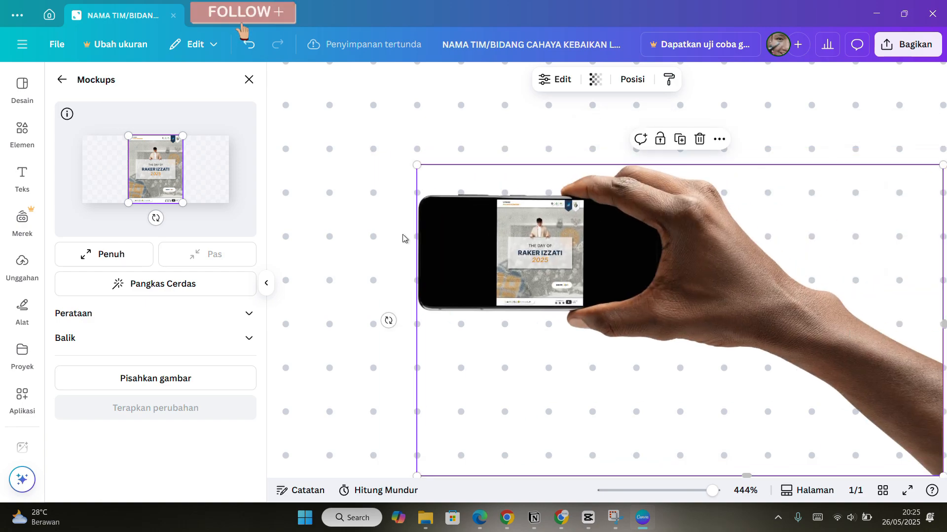
Close the Mockups panel, then enlarge the phone mockup image and reposition it below the mockup row.
left_click(62, 80)
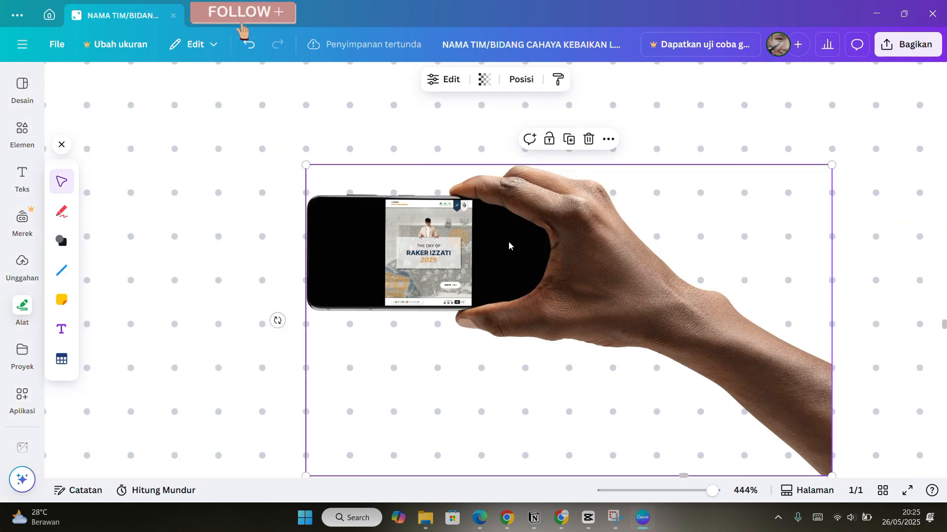
scroll(509, 246, "down", 6)
left_click_drag(630, 324, 918, 531)
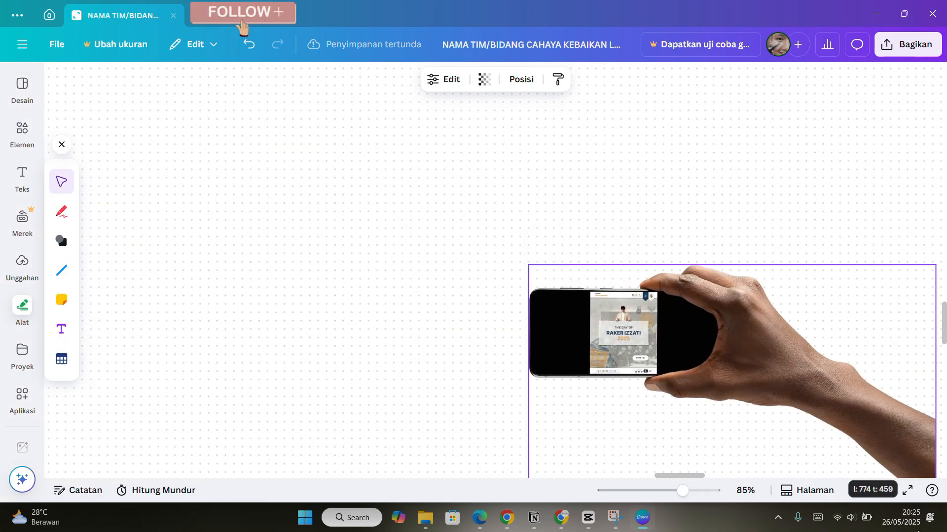
scroll(574, 325, "down", 5)
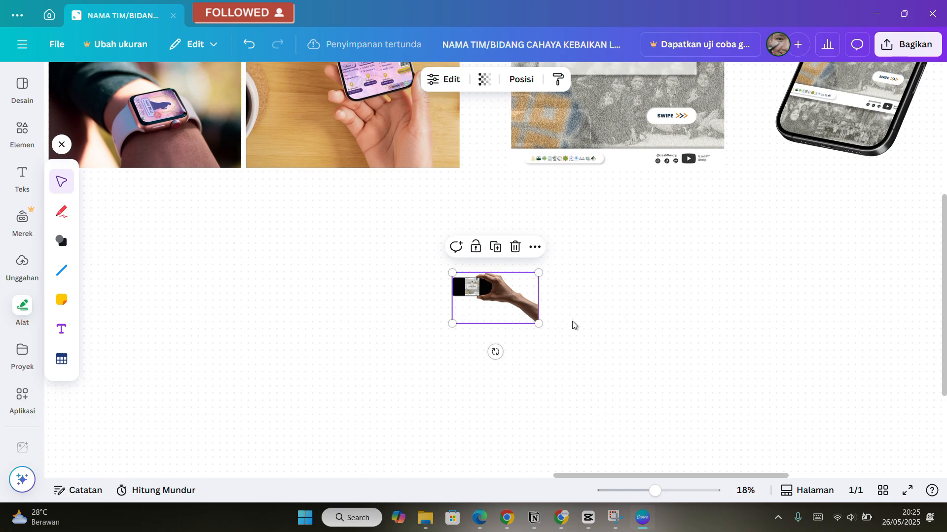
left_click_drag(546, 330, 786, 454)
left_click_drag(609, 338, 618, 281)
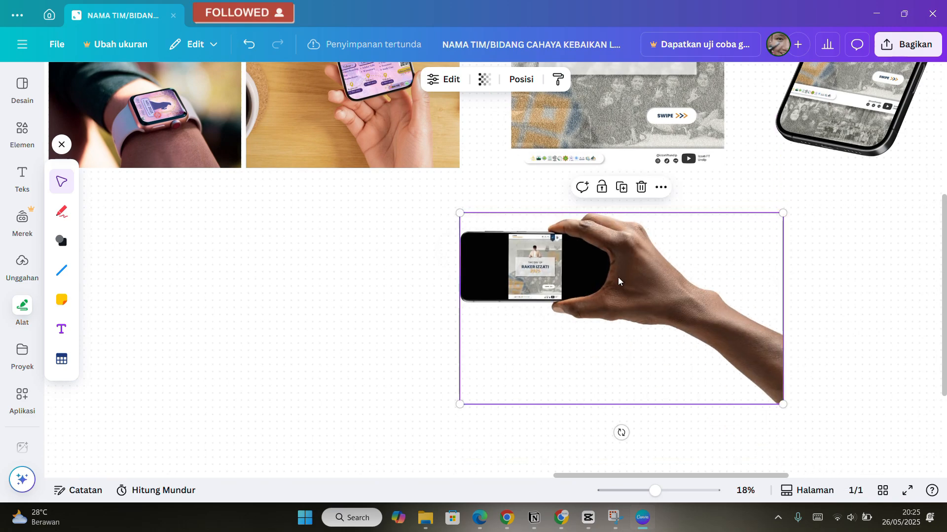
Download the selected phone mockup image as a PNG file.
right_click(620, 282)
left_click(614, 274)
right_click(610, 307)
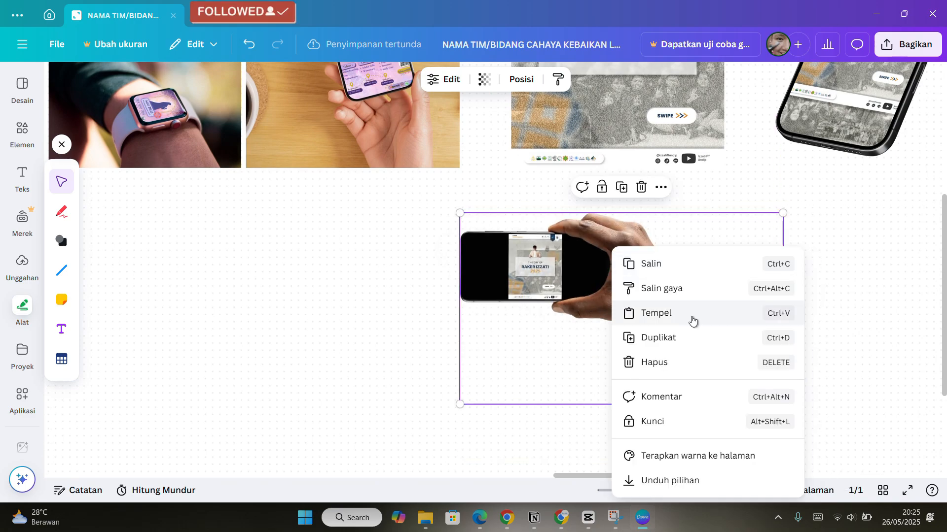
left_click(670, 481)
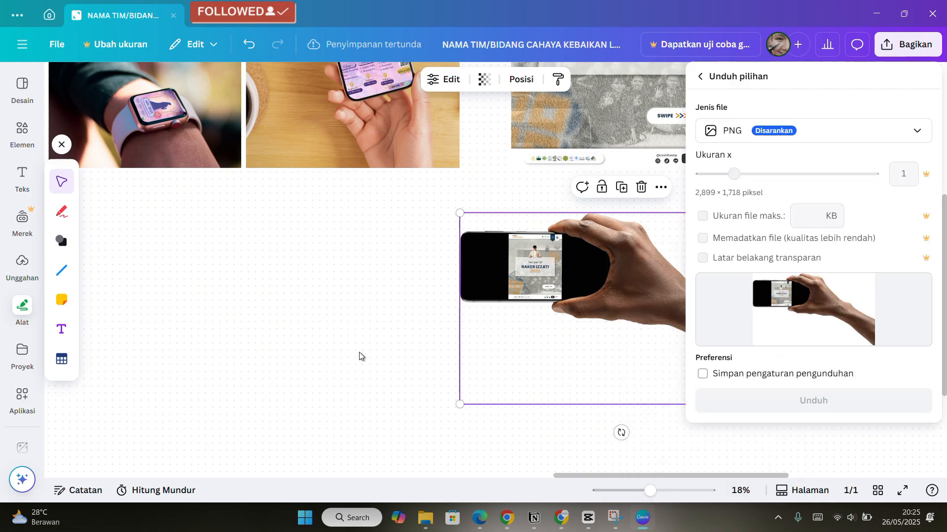
left_click(460, 342)
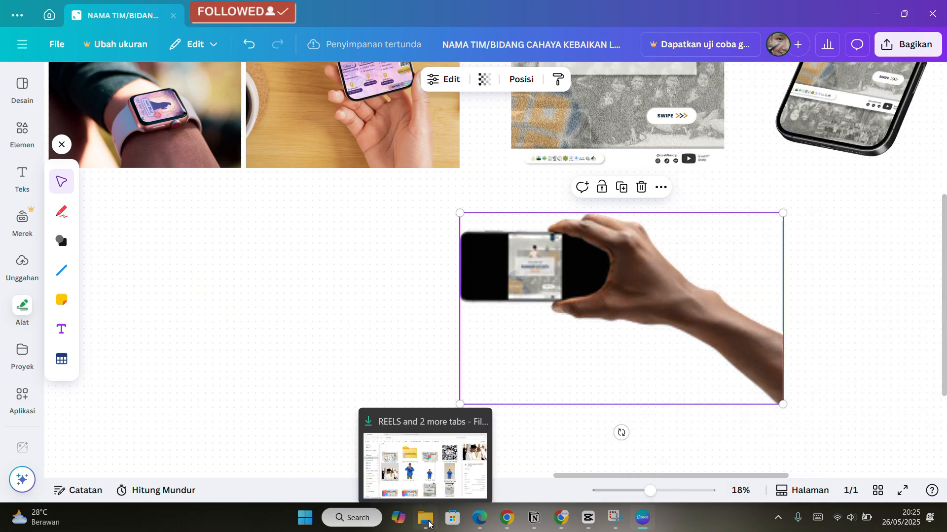
Import the downloaded mockup PNG from the Downloads folder into the Figma canvas.
left_click(427, 456)
left_click(105, 35)
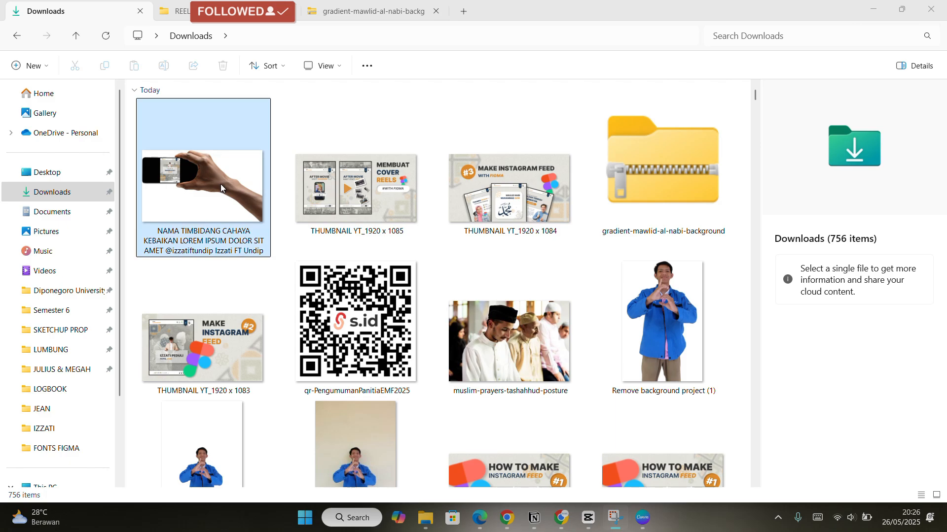
left_click_drag(221, 185, 452, 269)
scroll(523, 272, "down", 5)
scroll(453, 269, "up", 10)
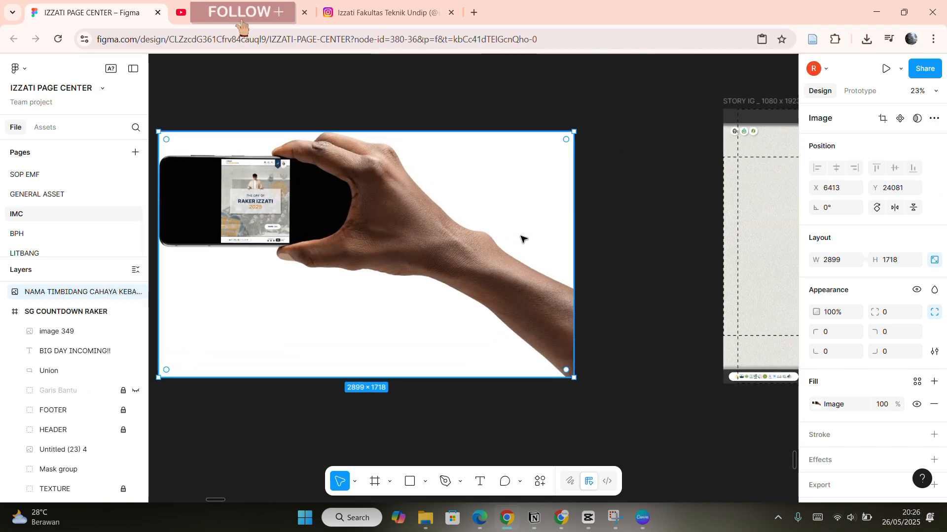
Move the imported mockup image beside the story frames in Figma.
scroll(452, 184, "down", 8)
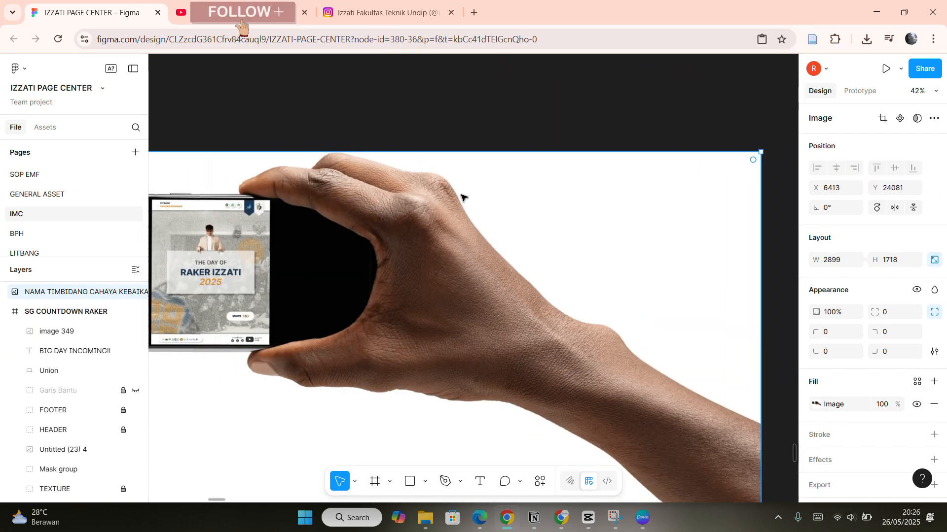
scroll(572, 289, "right", 1)
scroll(610, 323, "up", 4)
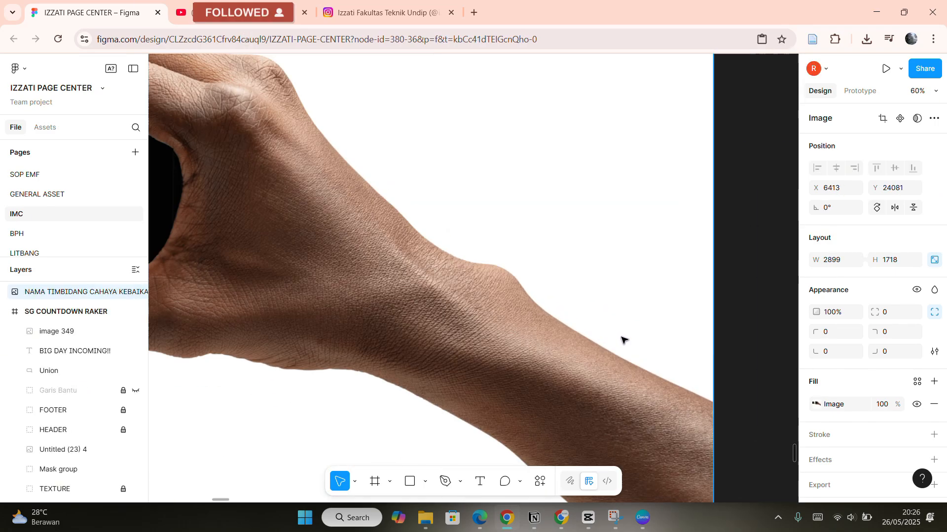
scroll(624, 341, "down", 8)
scroll(478, 247, "up", 6)
scroll(523, 312, "down", 3)
left_click_drag(524, 313, 539, 291)
scroll(539, 291, "down", 4)
scroll(542, 288, "right", 1)
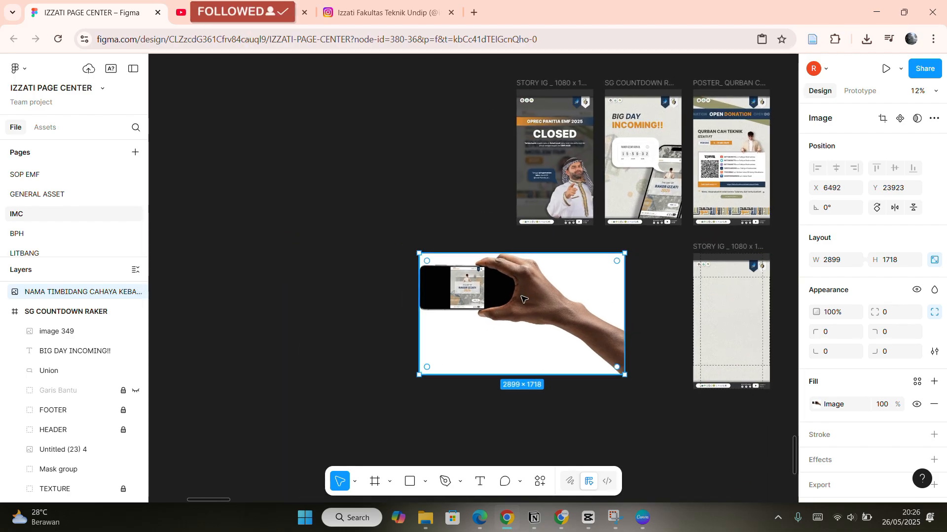
Open the Adobe Express background remover and upload the downloaded mockup PNG.
left_click(402, 24)
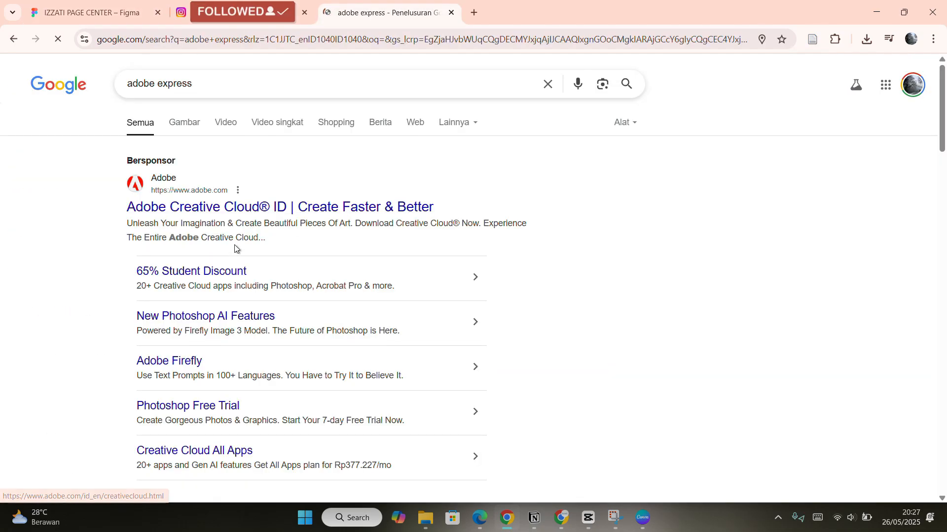
scroll(241, 231, "down", 6)
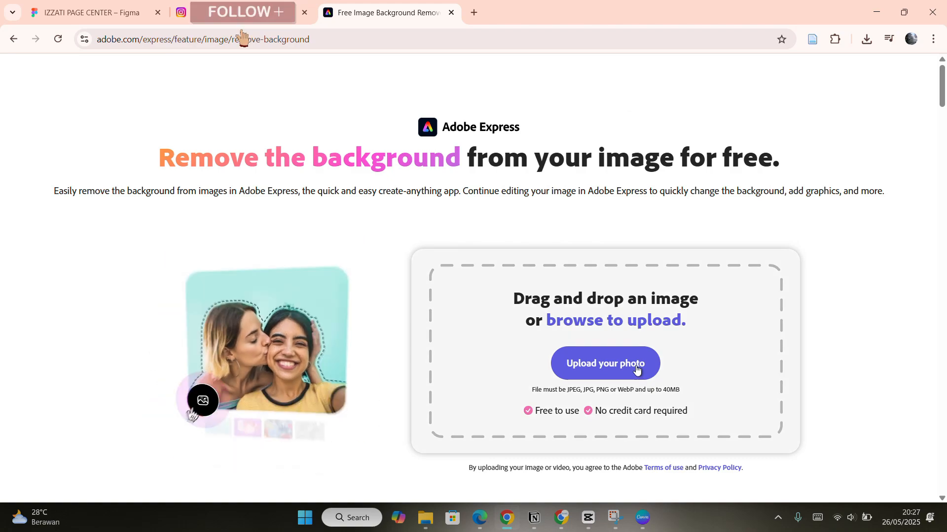
left_click(636, 368)
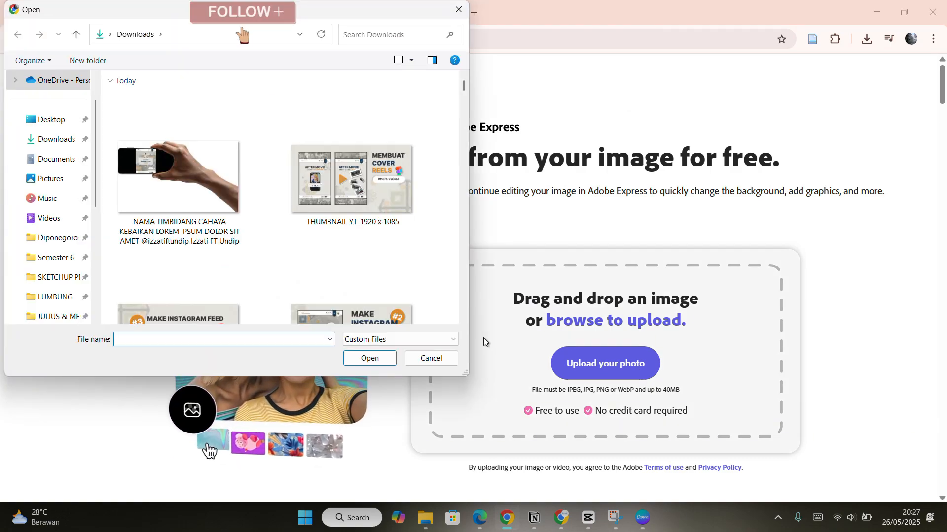
left_click(179, 178)
left_click(370, 359)
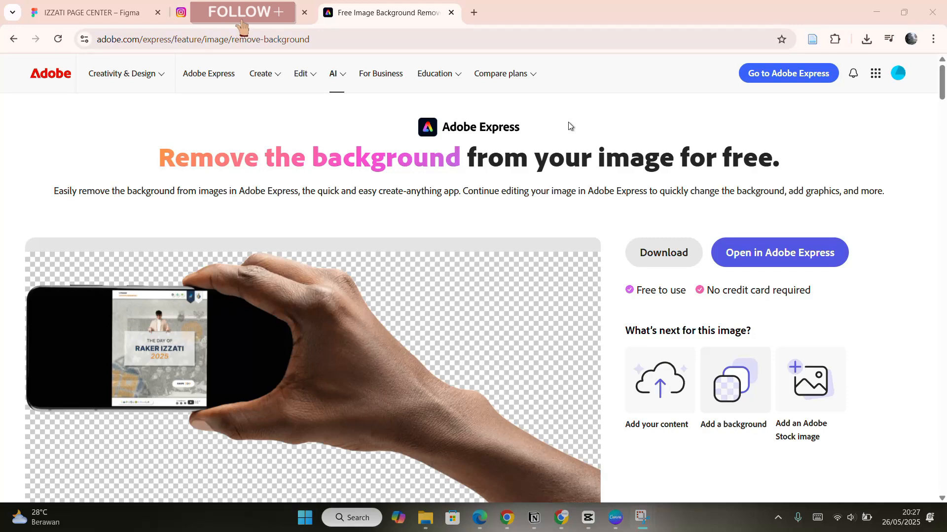
Download the background-removed mockup image from Adobe Express.
scroll(563, 190, "down", 3)
scroll(577, 192, "up", 2)
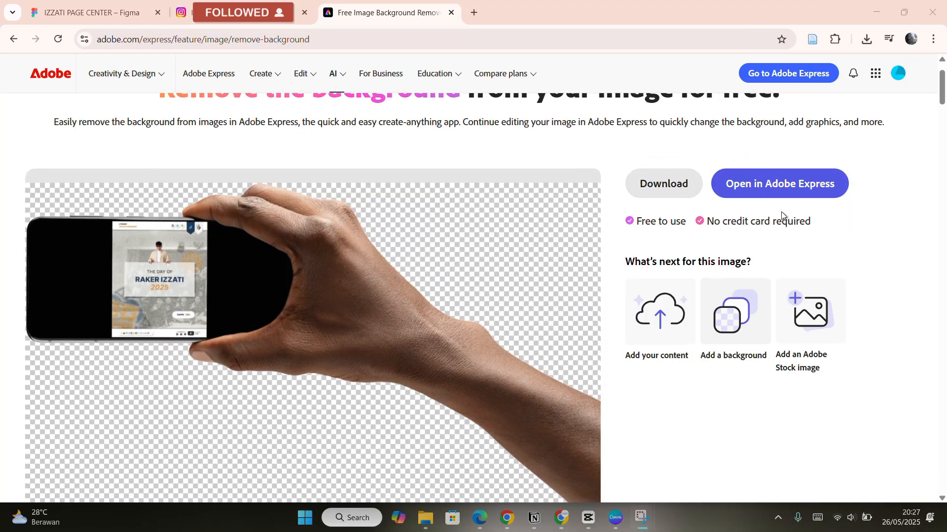
scroll(321, 224, "down", 1)
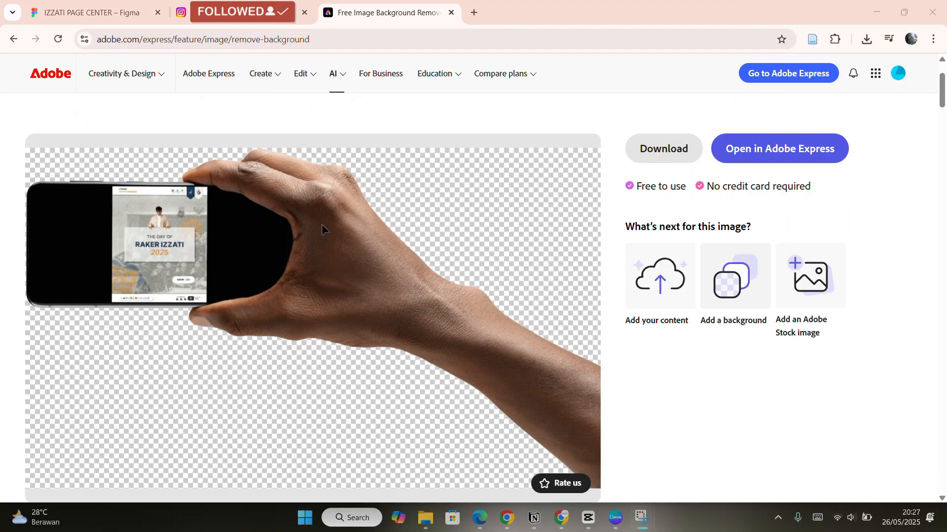
left_click(676, 154)
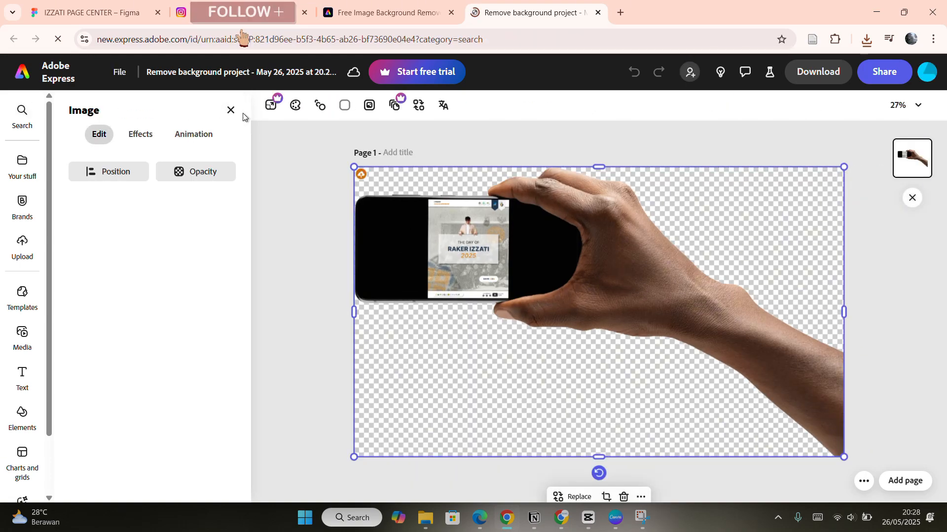
Drag the background-free mockup PNG from Downloads into Figma and move the white-background version aside.
left_click(425, 519)
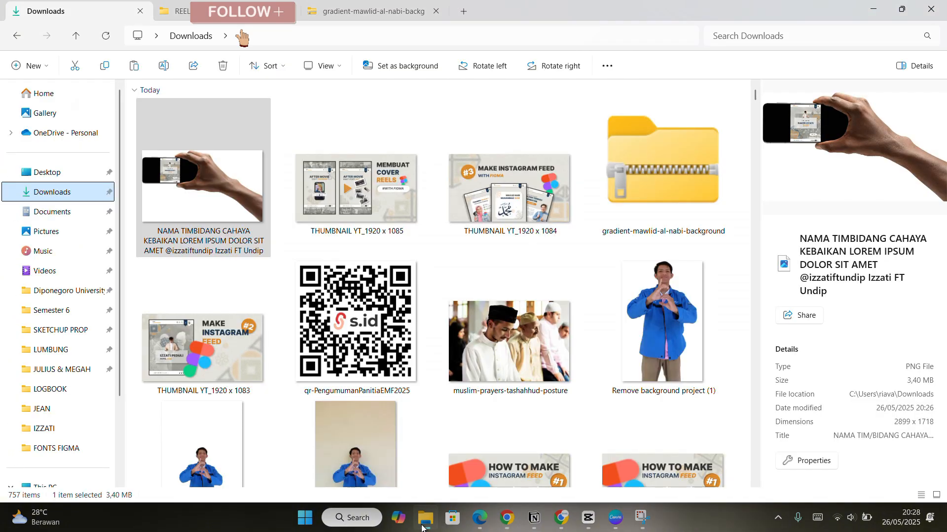
left_click(107, 36)
left_click(199, 197)
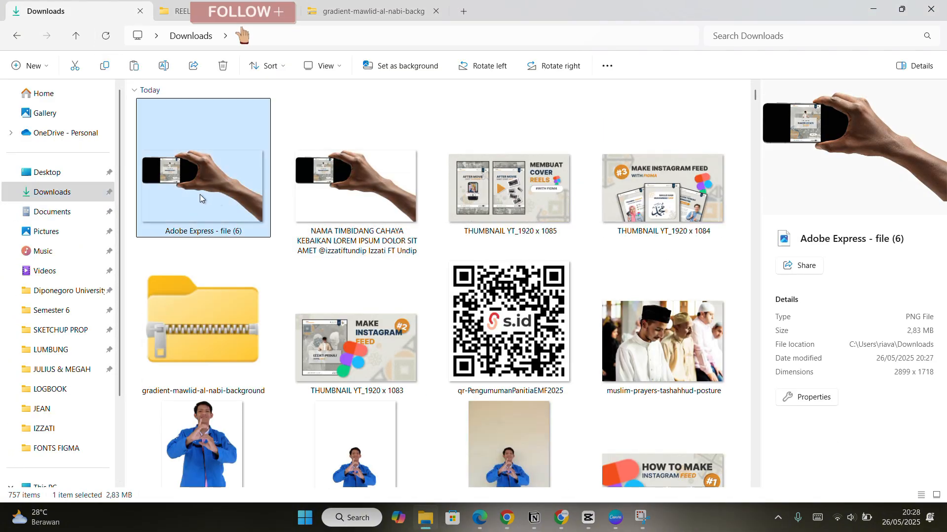
left_click_drag(396, 311, 363, 229)
left_click_drag(627, 348, 558, 398)
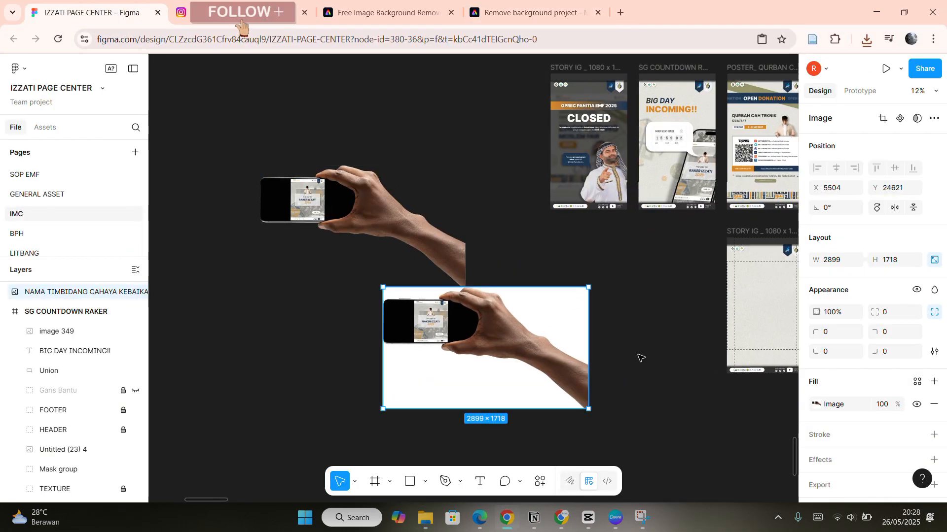
Delete the white-background mockup and reposition the transparent mockup image beside the story frames.
key("Delete")
left_click(426, 245)
scroll(656, 276, "up", 15)
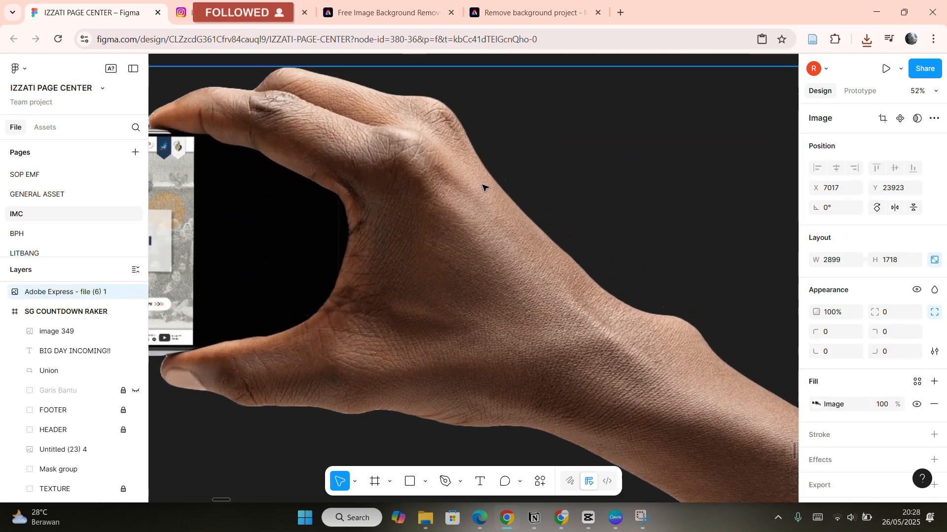
scroll(508, 173, "down", 8)
scroll(473, 145, "up", 12)
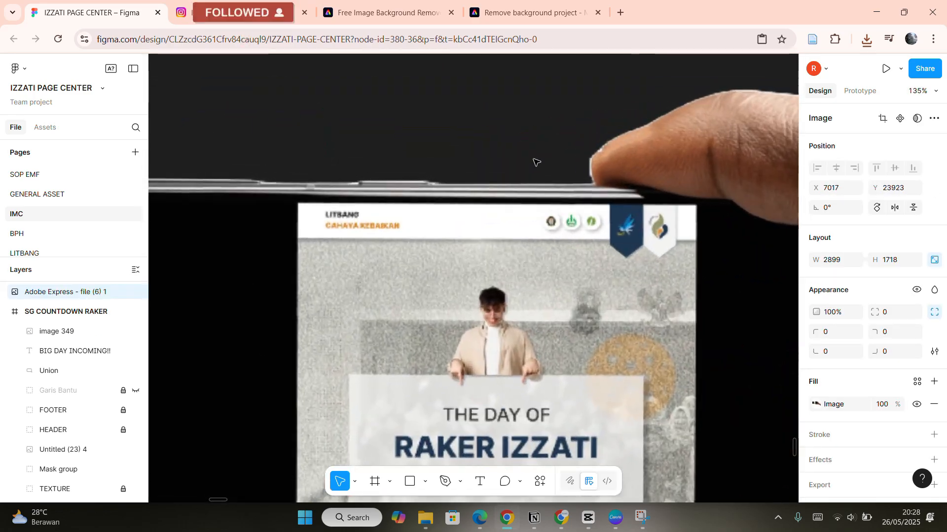
scroll(595, 187, "down", 15)
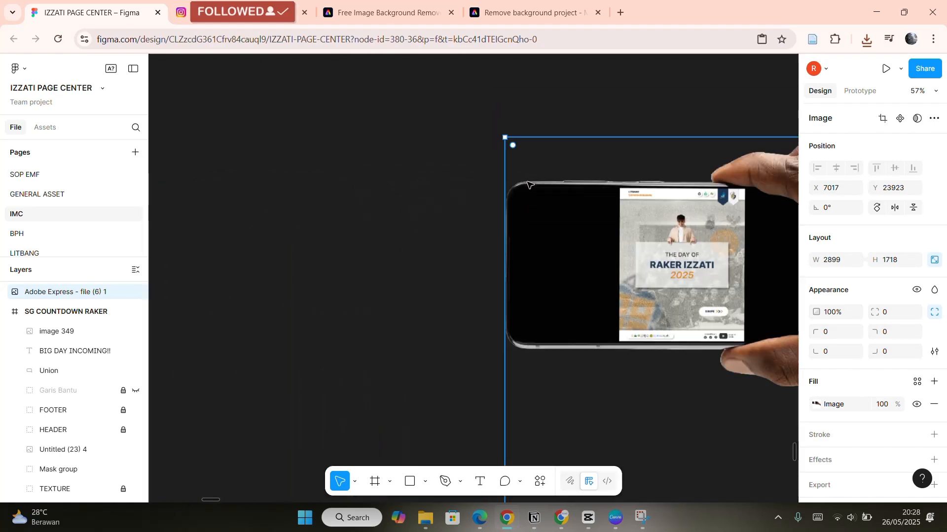
scroll(527, 184, "right", 3)
scroll(559, 227, "up", 1)
left_click_drag(545, 259, 566, 270)
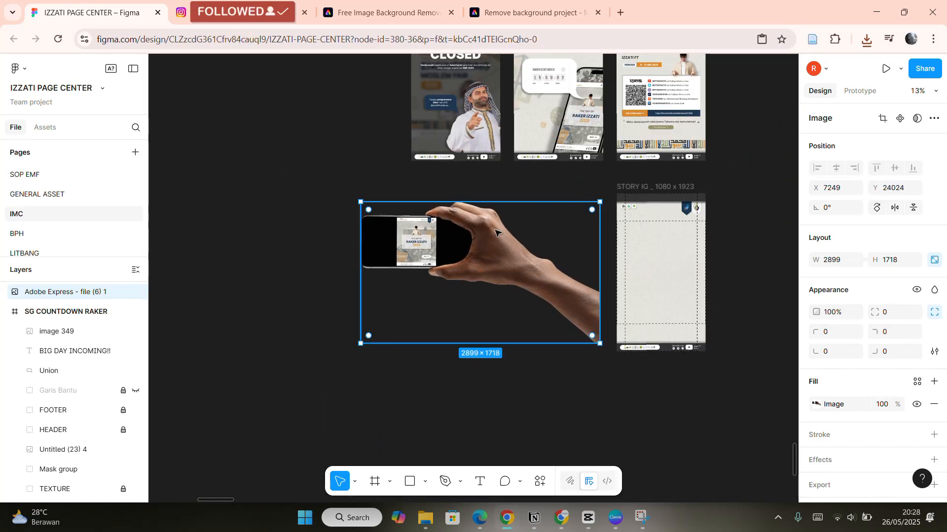
Zoom around the neighbouring story frames and the transparent mockup to inspect them.
scroll(468, 103, "up", 10)
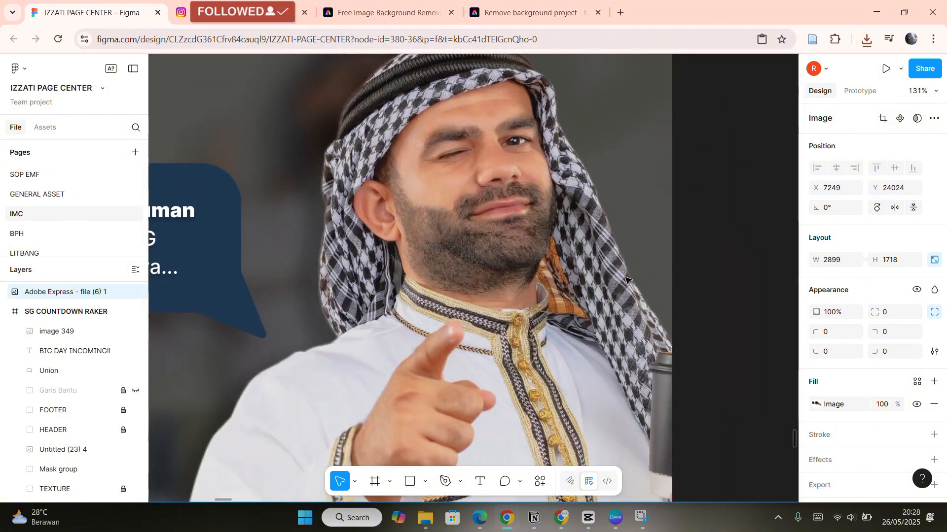
scroll(481, 281, "down", 6)
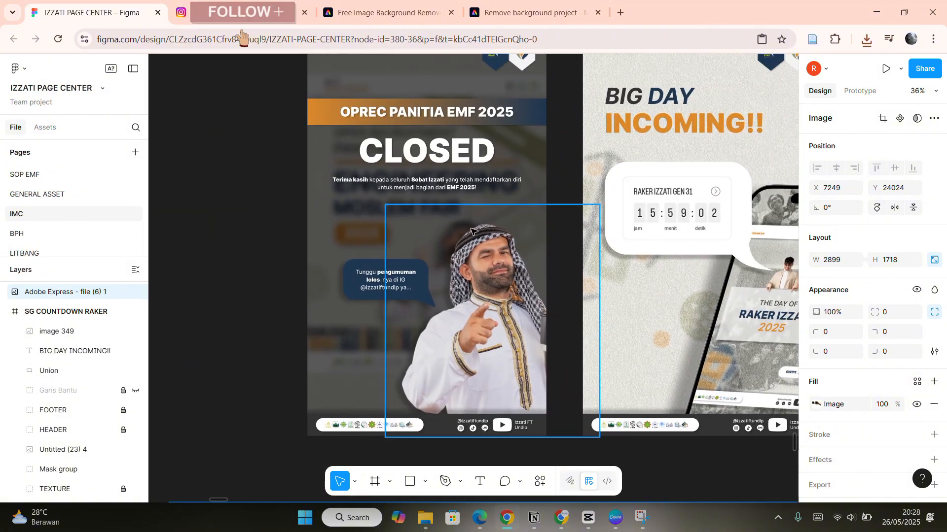
scroll(471, 231, "right", 10)
scroll(500, 328, "up", 8)
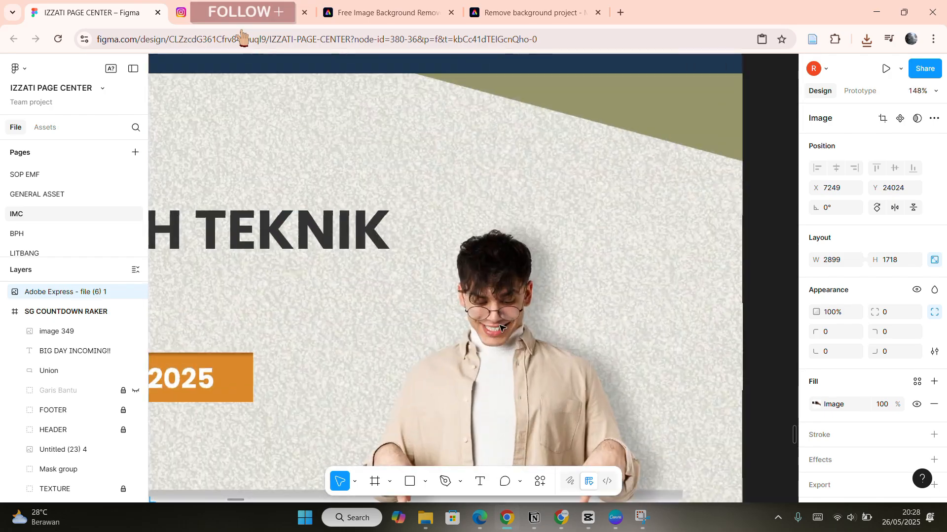
scroll(500, 327, "down", 5)
scroll(513, 275, "down", 10)
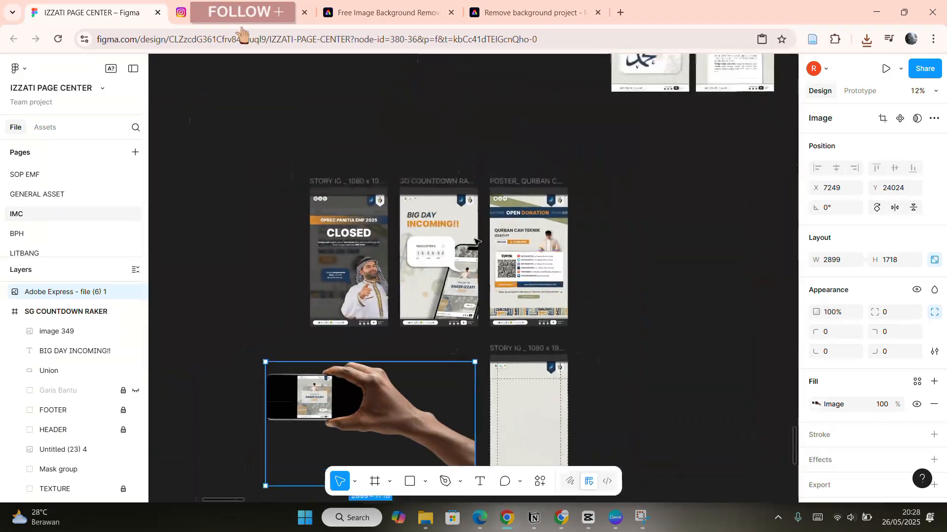
scroll(475, 232, "up", 10)
scroll(476, 232, "left", 5)
scroll(621, 201, "down", 12)
scroll(591, 237, "right", 3)
scroll(579, 246, "up", 1)
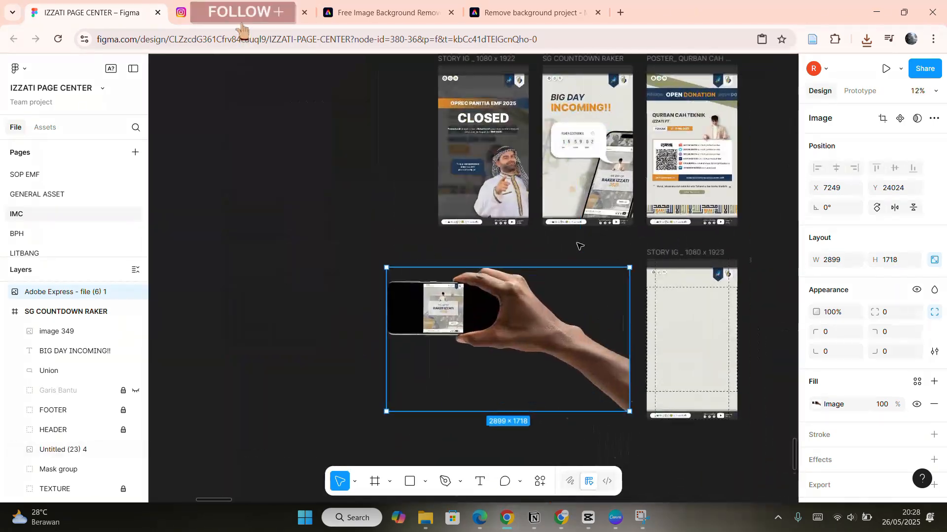
Resize the transparent mockup image from its top-left corner to about 1983 × 1175.
scroll(580, 246, "up", 3)
scroll(554, 268, "down", 1)
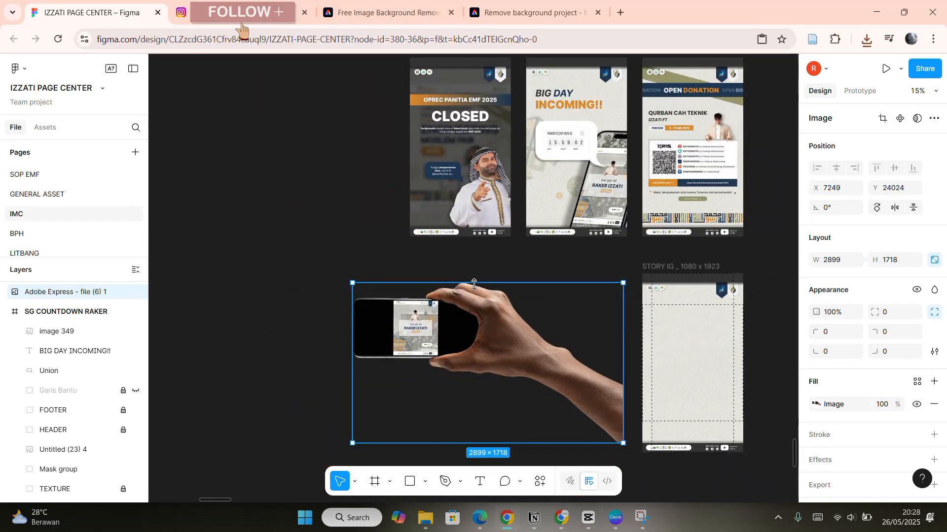
left_click_drag(352, 283, 437, 333)
Zoom in to examine the countdown speech-bubble shape in the BIG DAY INCOMING story.
scroll(620, 141, "up", 5)
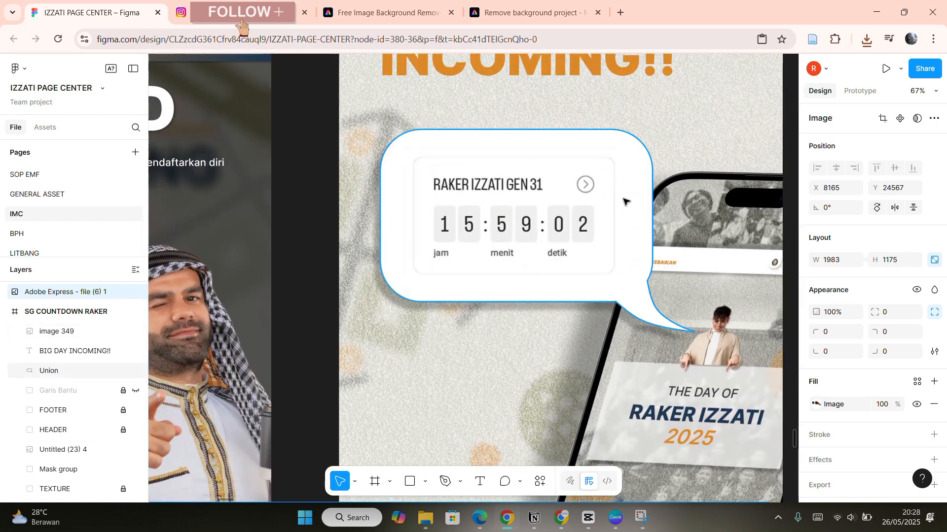
left_click(637, 197)
scroll(638, 206, "up", 2)
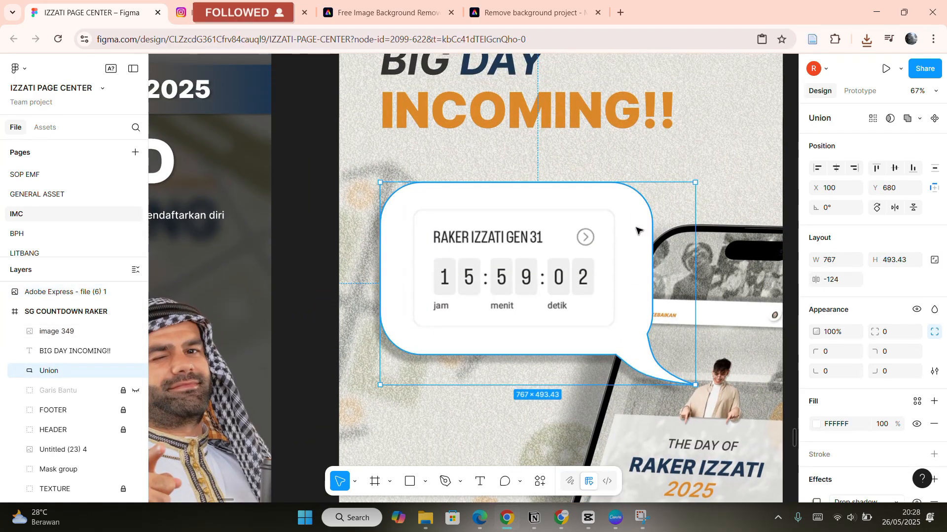
scroll(600, 236, "right", 1)
scroll(607, 232, "down", 2)
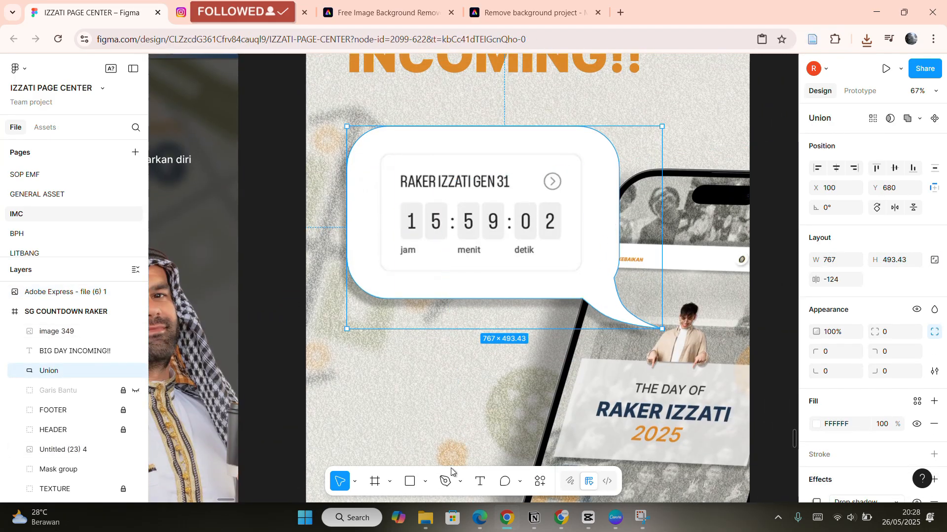
Draw a rectangle about 811 × 475 on the empty canvas below the story frames.
left_click(411, 484)
scroll(533, 284, "down", 5)
scroll(543, 289, "down", 2)
scroll(543, 289, "left", 5)
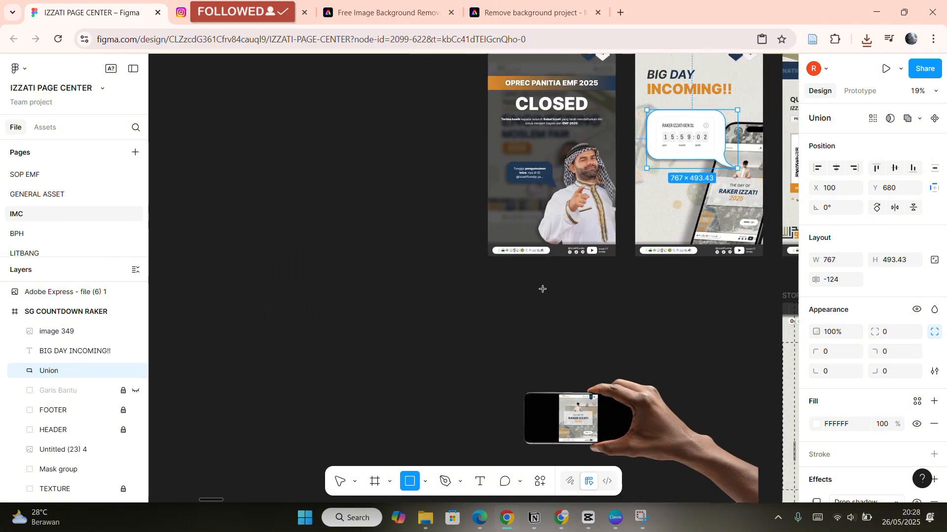
scroll(466, 297, "up", 3)
left_click_drag(414, 279, 587, 381)
left_click_drag(542, 349, 444, 325)
left_click(534, 332)
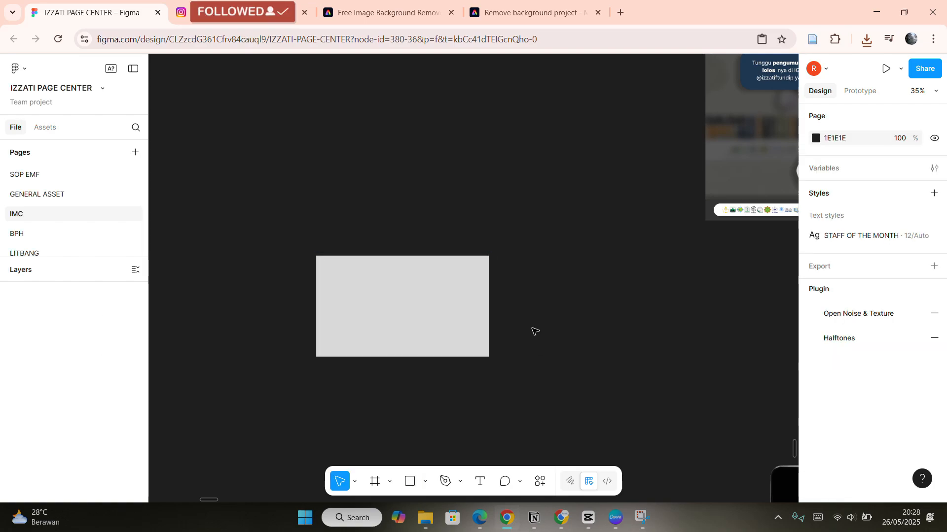
Draw a triangle polygon about 171 × 240, rotate it, and place it at the rectangle's lower-right corner as a tail.
left_click(423, 482)
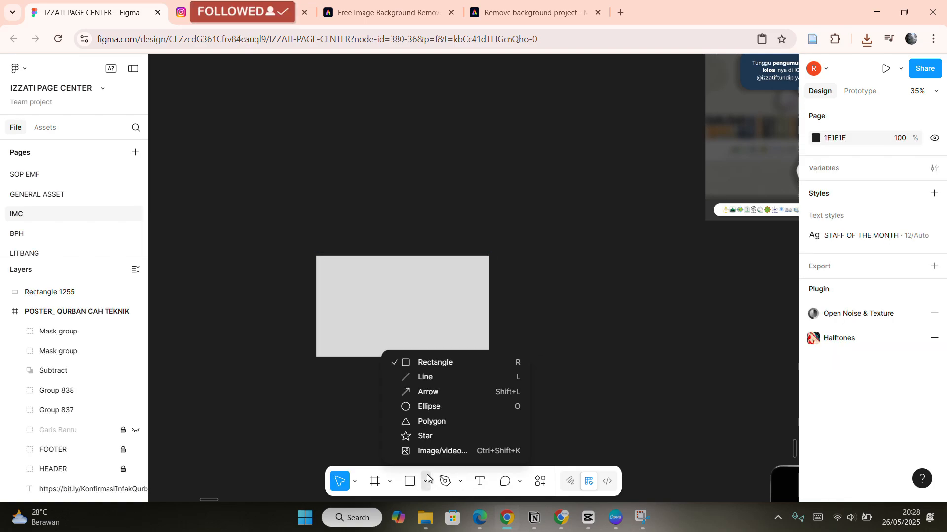
left_click(439, 422)
scroll(484, 338, "down", 2)
left_click_drag(502, 306, 537, 352)
scroll(537, 345, "up", 5)
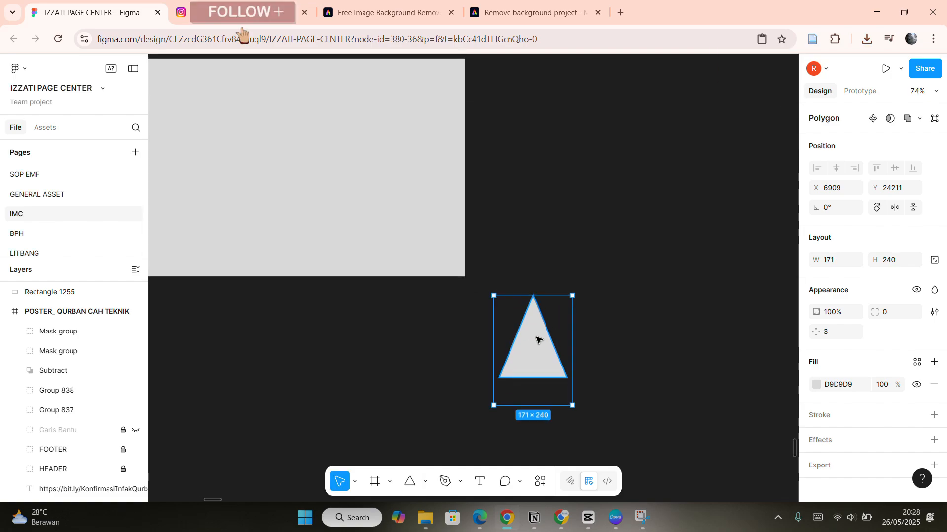
left_click_drag(566, 232, 551, 397)
left_click_drag(525, 299, 481, 286)
Set the rectangle's corner radius to 100.
scroll(610, 219, "left", 5)
scroll(610, 220, "up", 2)
left_click(529, 182)
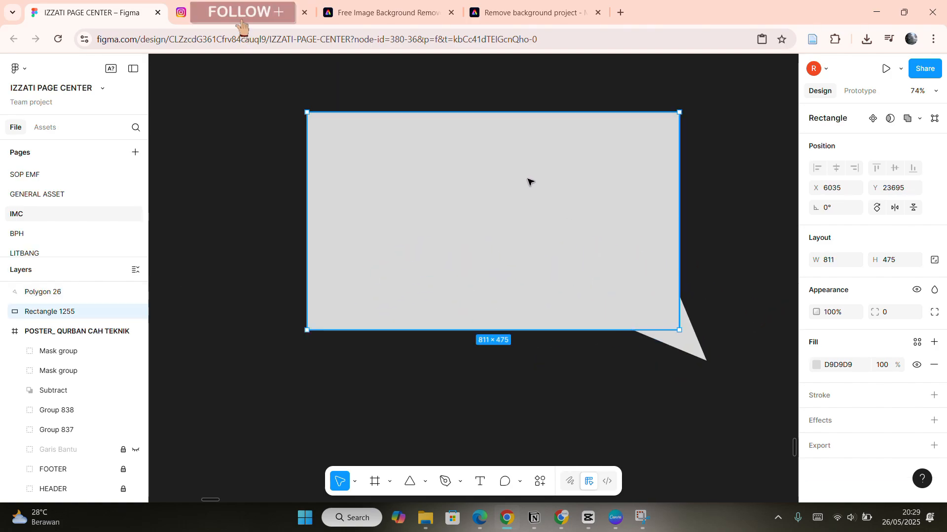
left_click(934, 312)
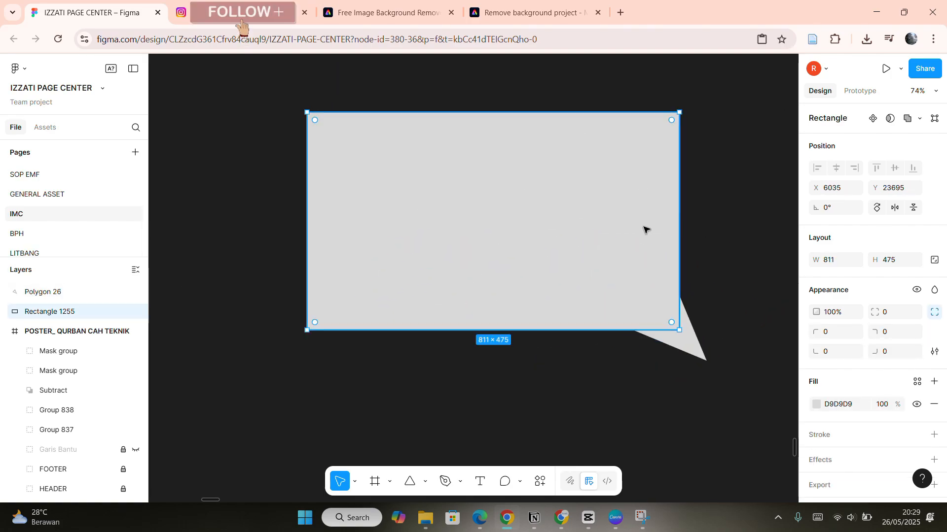
left_click(891, 318)
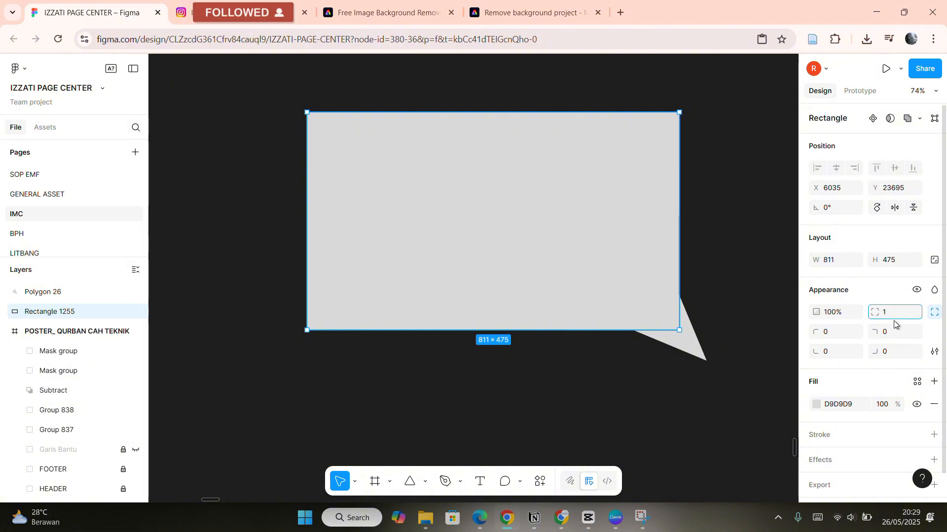
type("100")
key("Return")
left_click(697, 181)
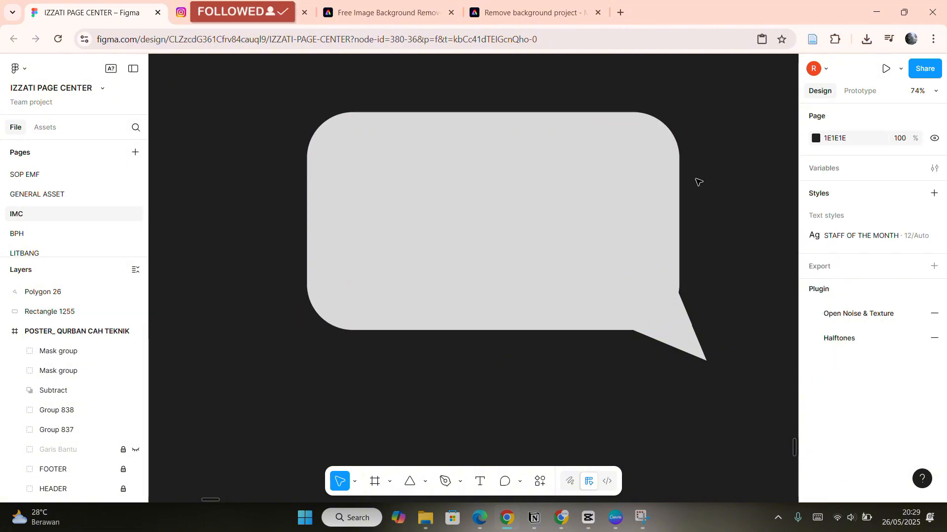
Compare the triangle tail with the speech-bubble tail in the countdown story.
scroll(575, 218, "right", 1)
scroll(621, 293, "up", 3)
left_click(620, 355)
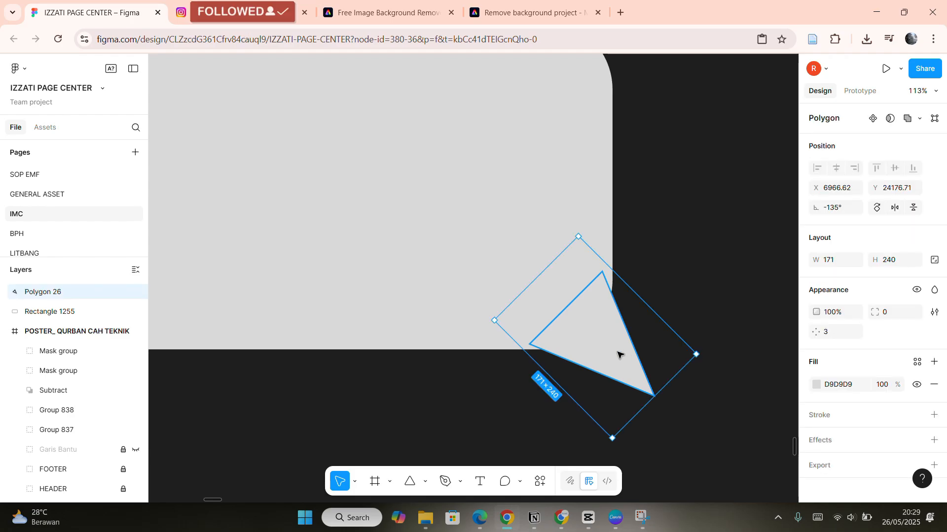
scroll(618, 351, "down", 5)
scroll(493, 254, "up", 3)
scroll(492, 254, "up", 5)
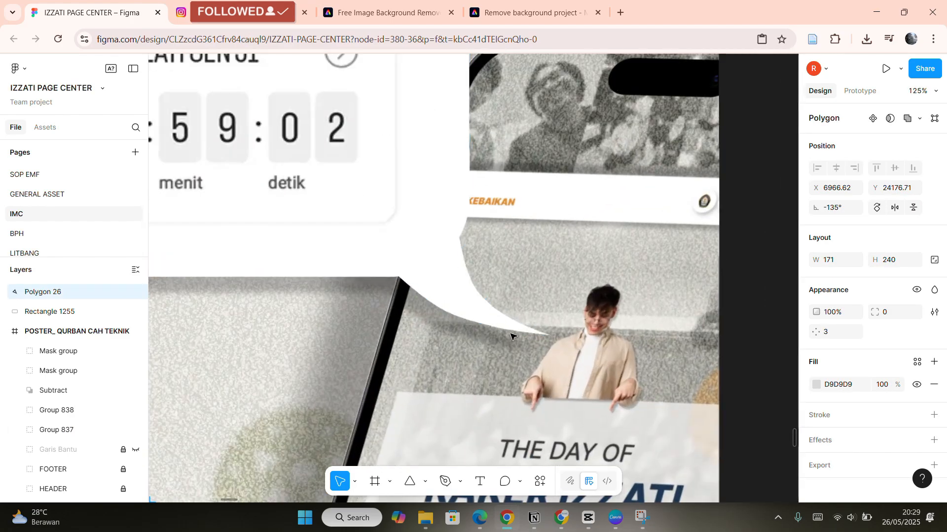
scroll(417, 254, "down", 5)
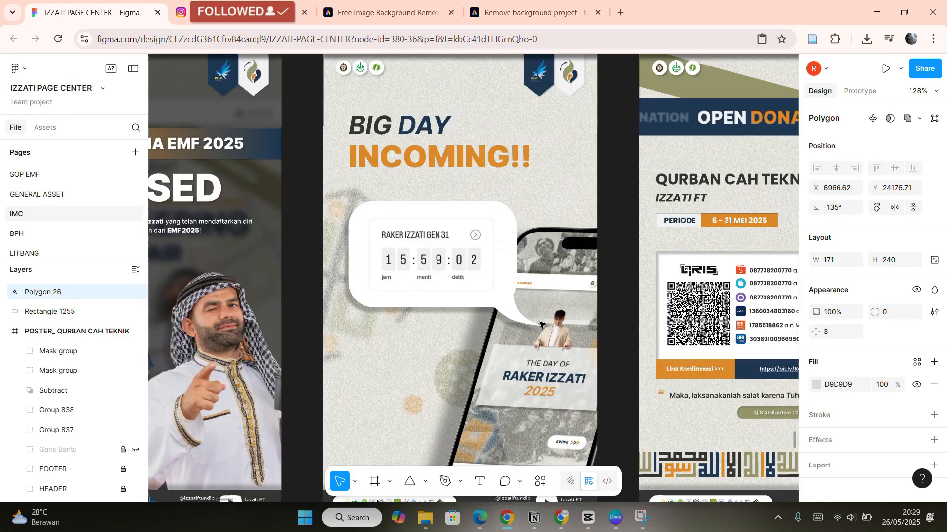
scroll(543, 312, "left", 5)
scroll(549, 303, "up", 5)
scroll(567, 320, "up", 3)
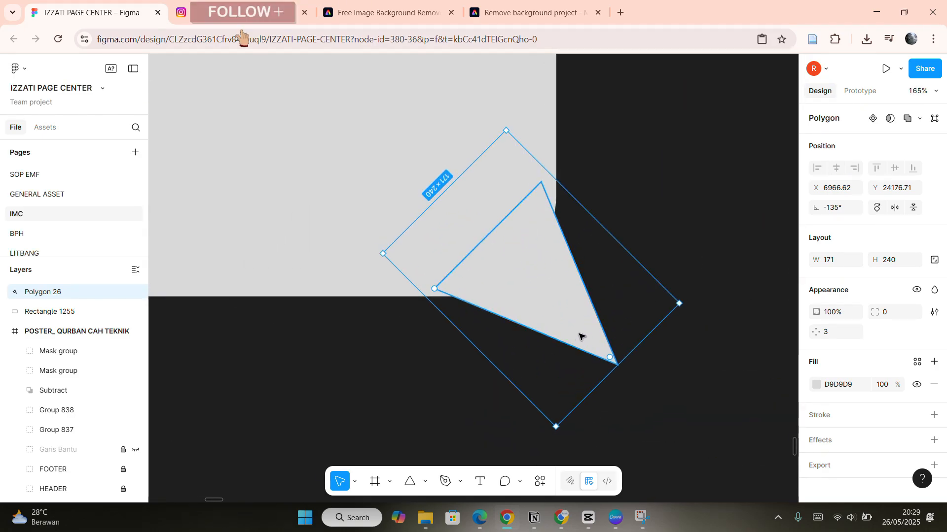
Edit the triangle's vertices, stretching its tip outward and adding points along its edges.
double_click(579, 337)
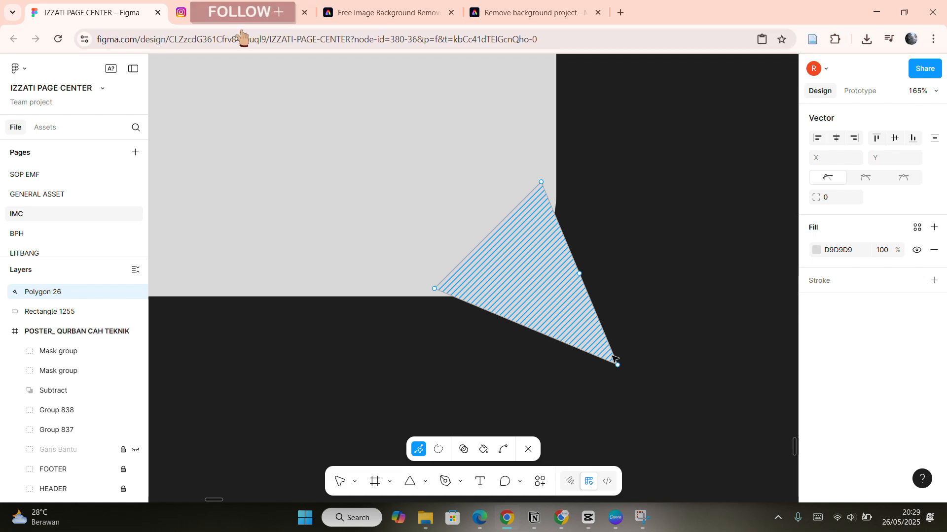
scroll(630, 367, "right", 3)
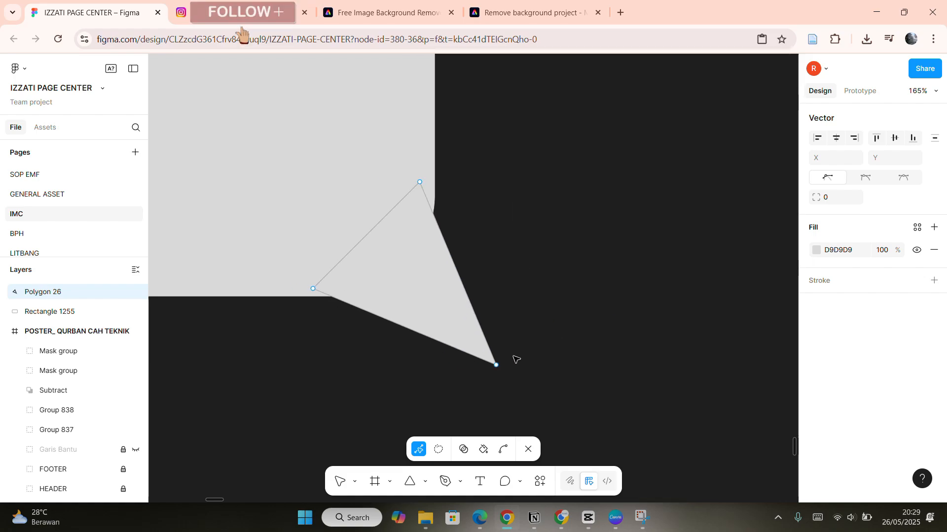
left_click_drag(496, 365, 566, 386)
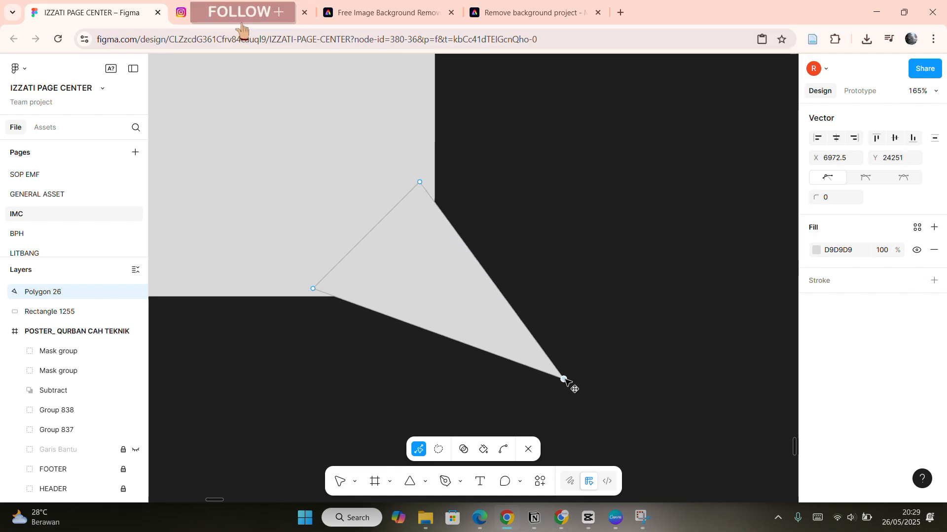
scroll(514, 292, "up", 5)
scroll(515, 289, "left", 1)
scroll(515, 288, "down", 1)
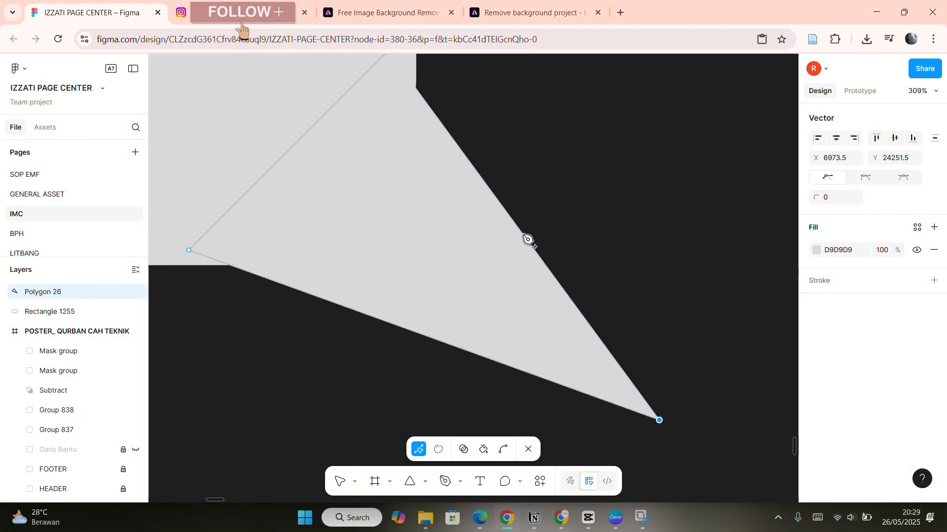
left_click_drag(425, 337, 381, 403)
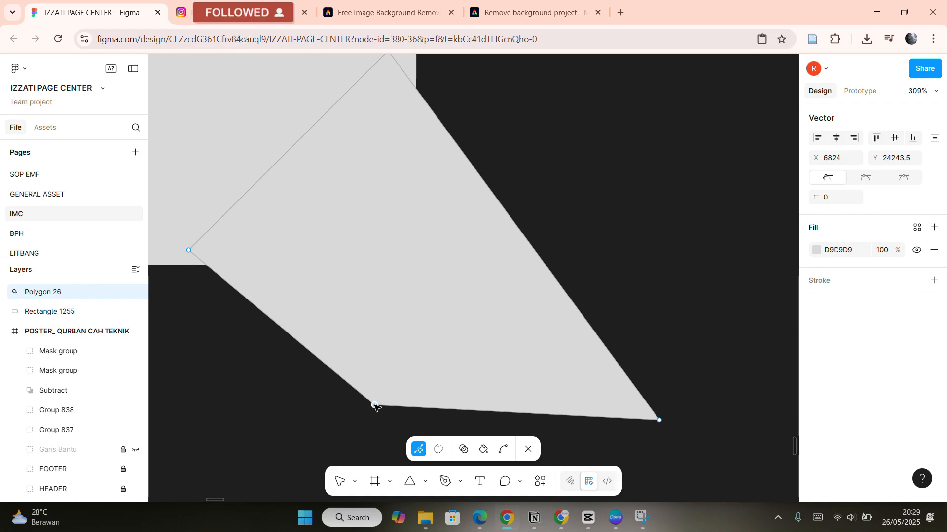
left_click_drag(525, 239, 460, 256)
scroll(526, 222, "down", 3)
scroll(526, 222, "left", 3)
left_click_drag(525, 186, 527, 187)
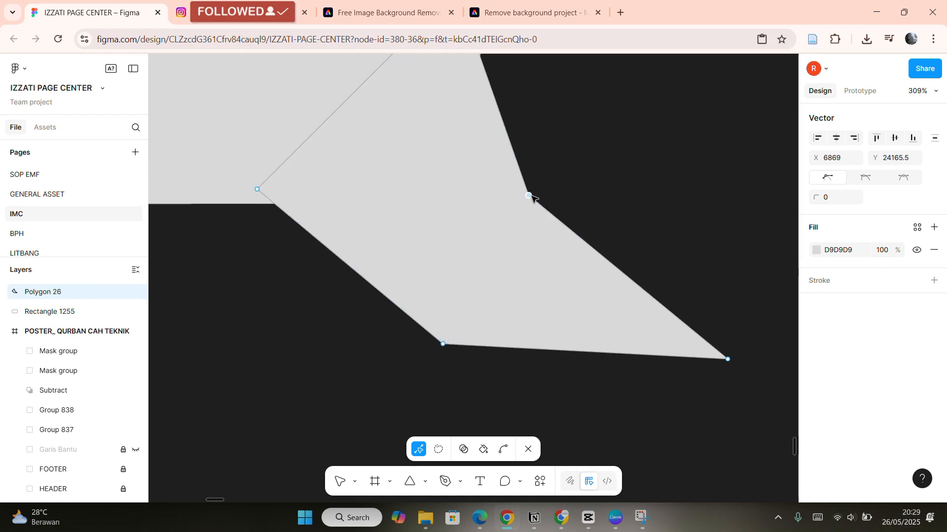
Curve the tail's edges with the Bend tool, then exit vector editing and nudge the tail.
left_click(503, 450)
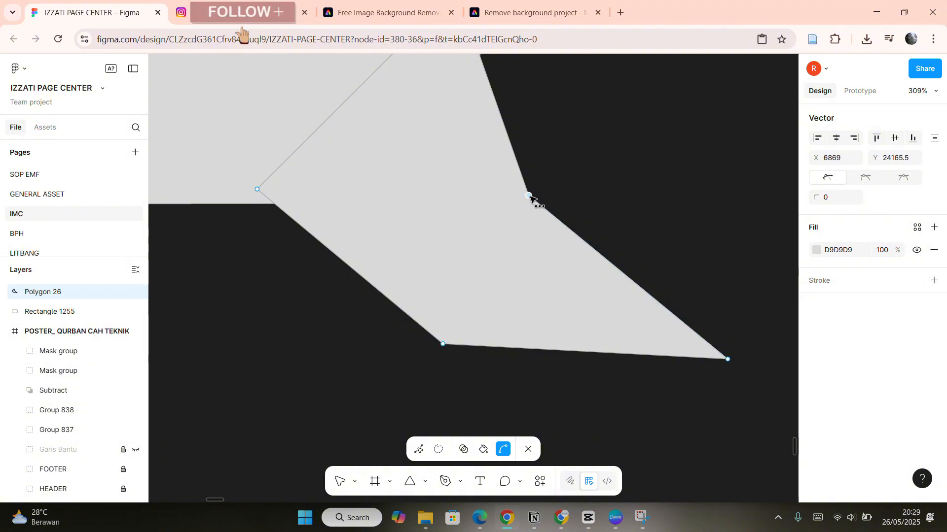
left_click_drag(529, 196, 585, 280)
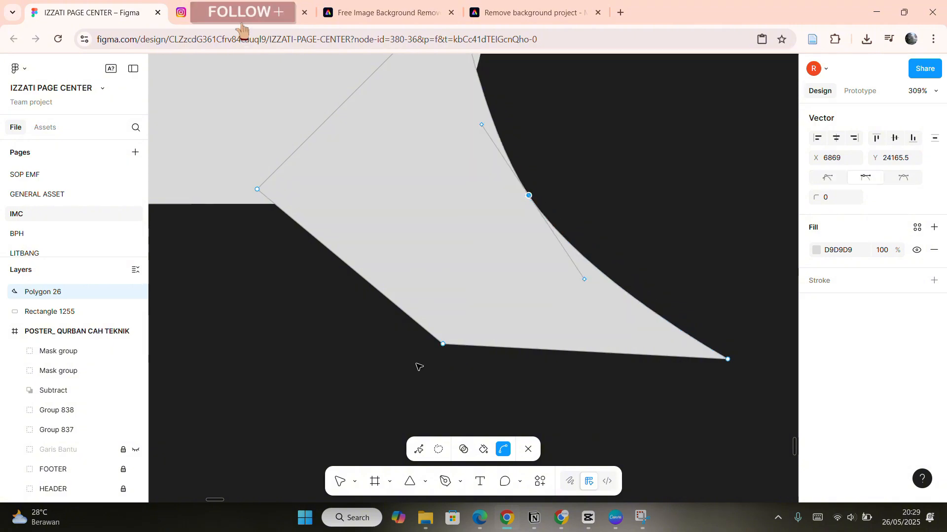
left_click_drag(443, 344, 545, 388)
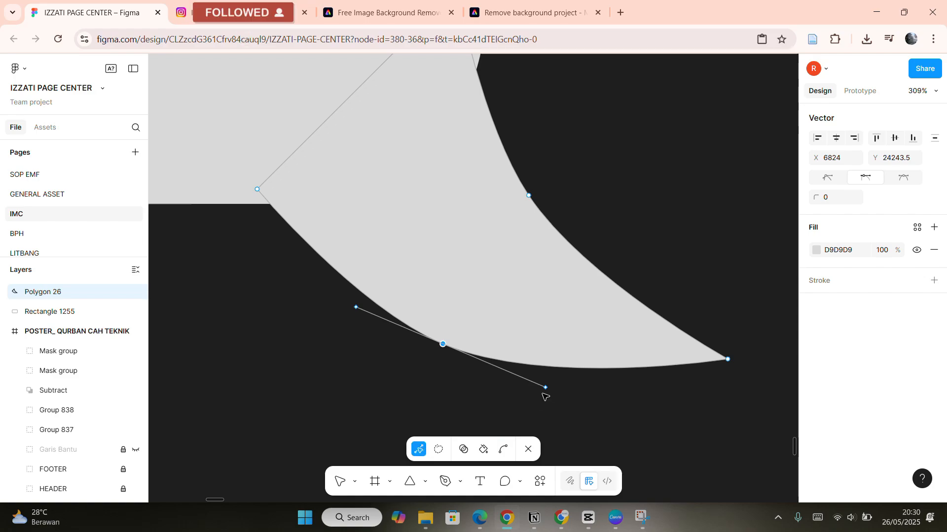
mouse_move(551, 387)
left_mouse_down()
mouse_move(542, 418)
mouse_move(508, 437)
mouse_move(588, 277)
mouse_move(546, 402)
mouse_move(563, 400)
left_mouse_up()
scroll(546, 399, "down", 4)
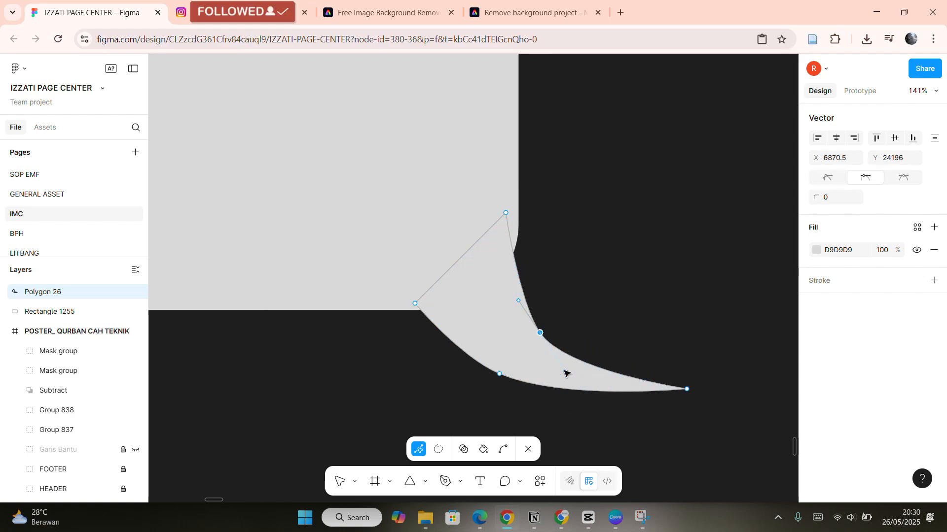
left_click_drag(564, 371, 581, 363)
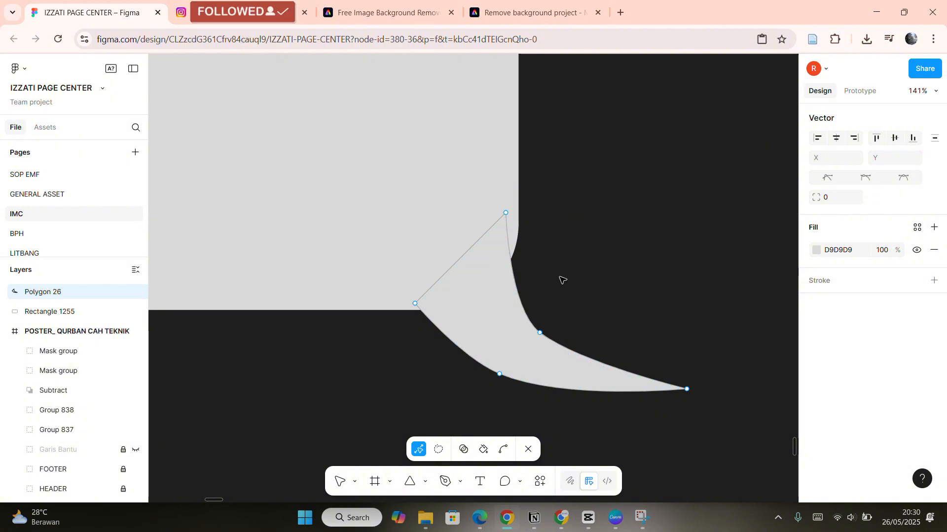
key("Escape")
left_click_drag(513, 339, 513, 310)
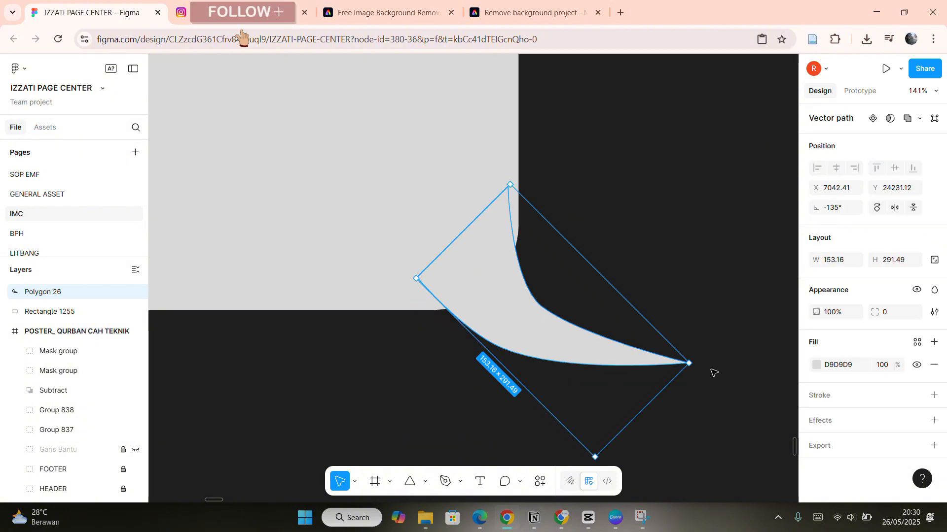
Re-enter vector editing and adjust the tail's middle vertex and handles to smooth the curve.
double_click(598, 355)
scroll(542, 313, "up", 5)
left_click(541, 303)
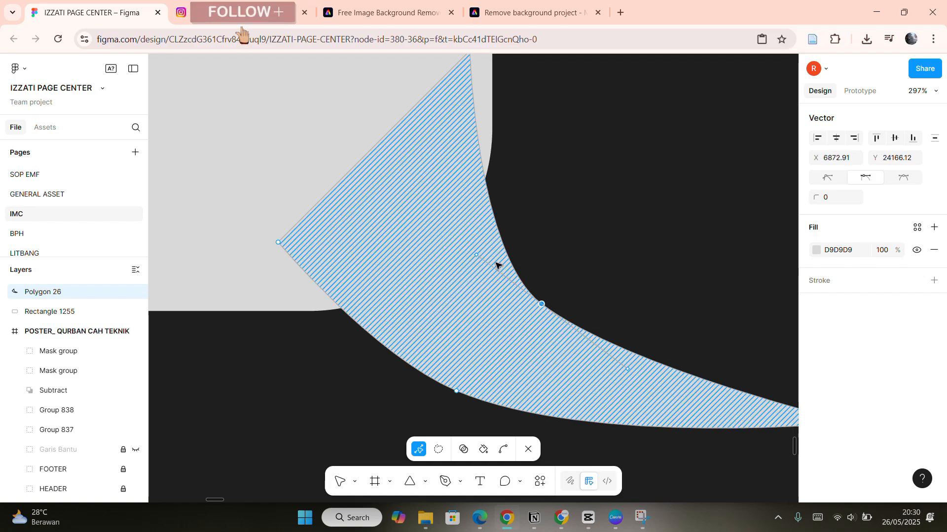
left_click_drag(544, 302, 568, 287)
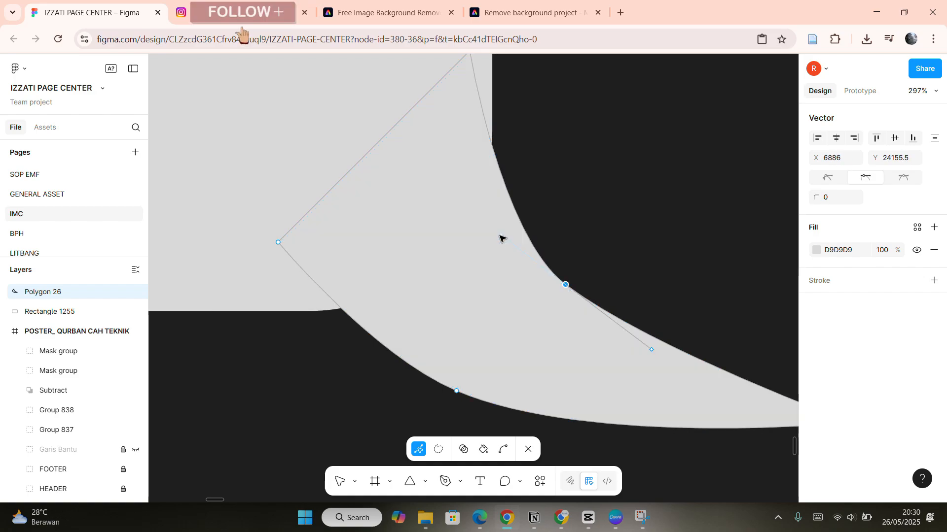
left_click_drag(501, 237, 508, 231)
scroll(501, 402, "down", 5)
key("Escape")
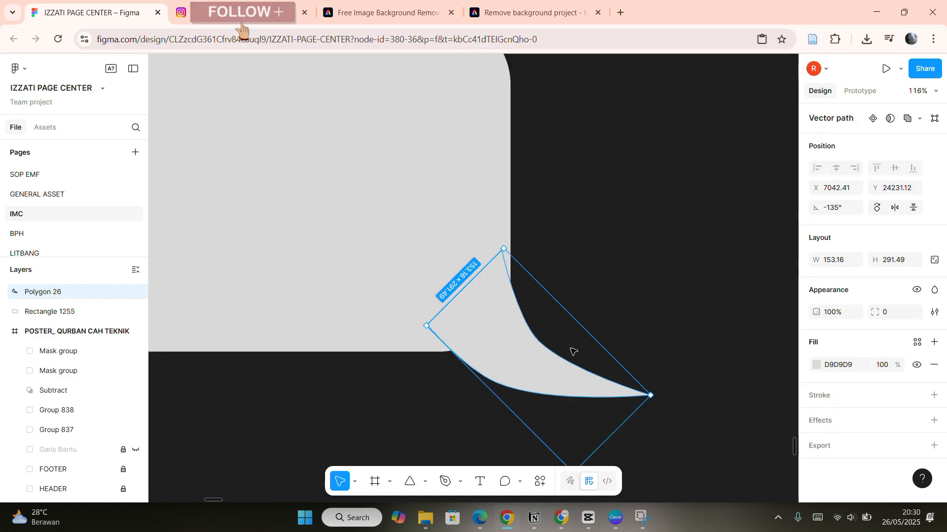
key("Escape")
Rotate the curved tail to about -150° and tuck it under the rounded rectangle's lower-right corner.
scroll(570, 348, "down", 7)
scroll(597, 326, "up", 4)
left_click(593, 326)
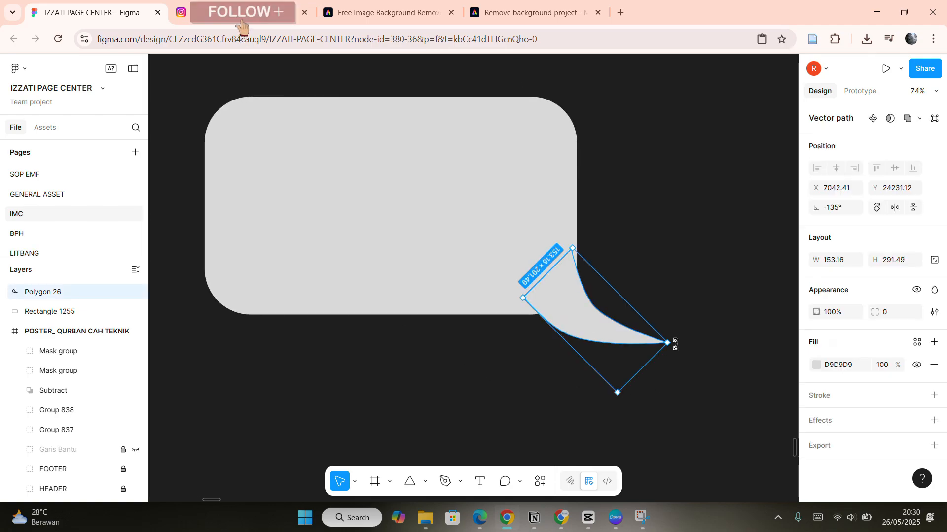
left_click_drag(668, 341, 584, 328)
left_click_drag(652, 336, 647, 365)
left_click_drag(582, 319, 566, 318)
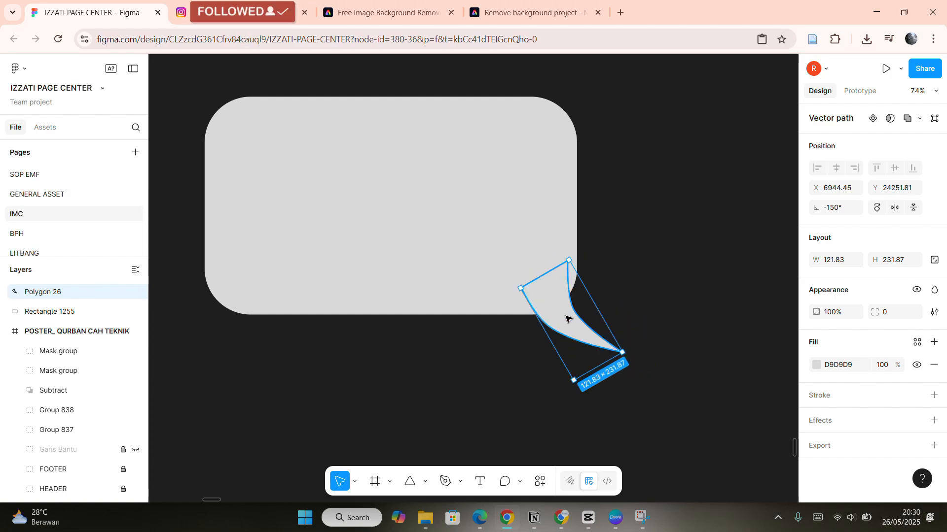
left_click(722, 304)
Select both the rounded rectangle and the curved tail and combine them with a Union boolean operation.
scroll(722, 304, "left", 2)
scroll(714, 289, "up", 1)
scroll(640, 262, "down", 3)
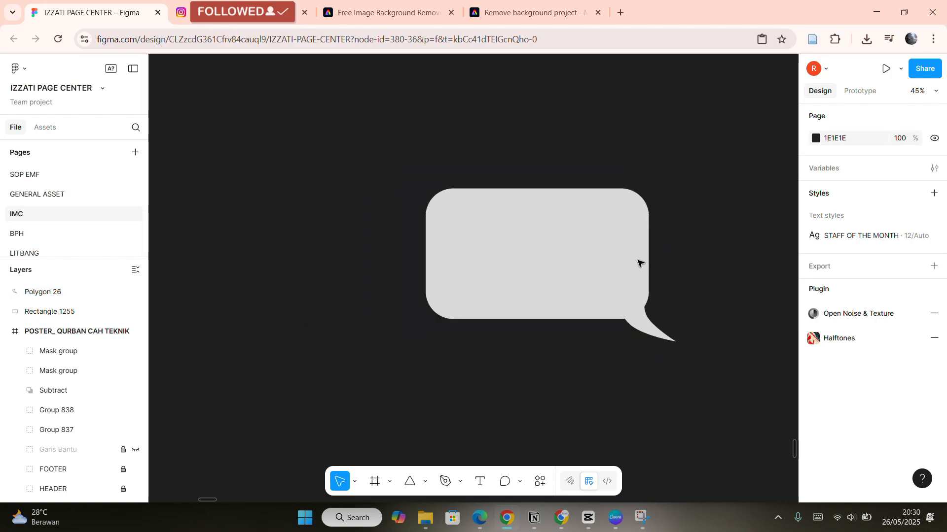
left_click(634, 334)
left_click(564, 264, "shift")
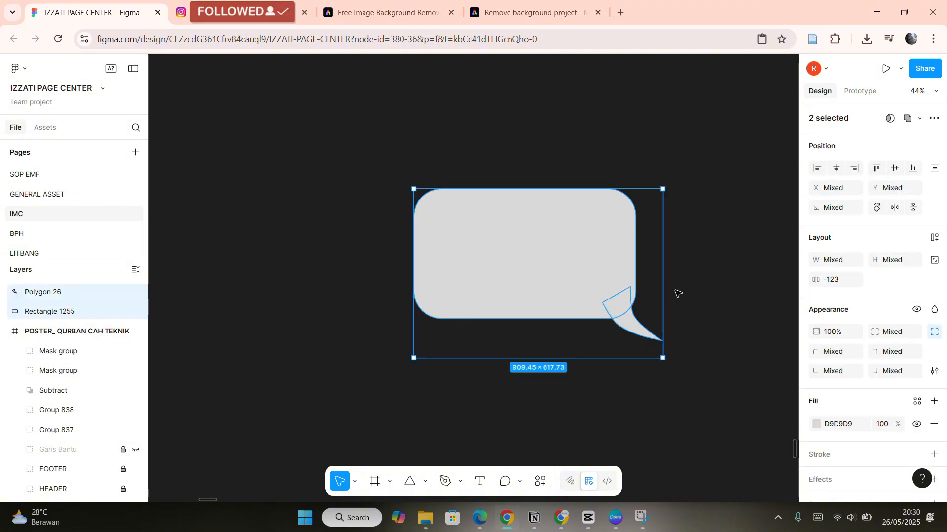
left_click(715, 370)
left_click_drag(705, 381, 383, 146)
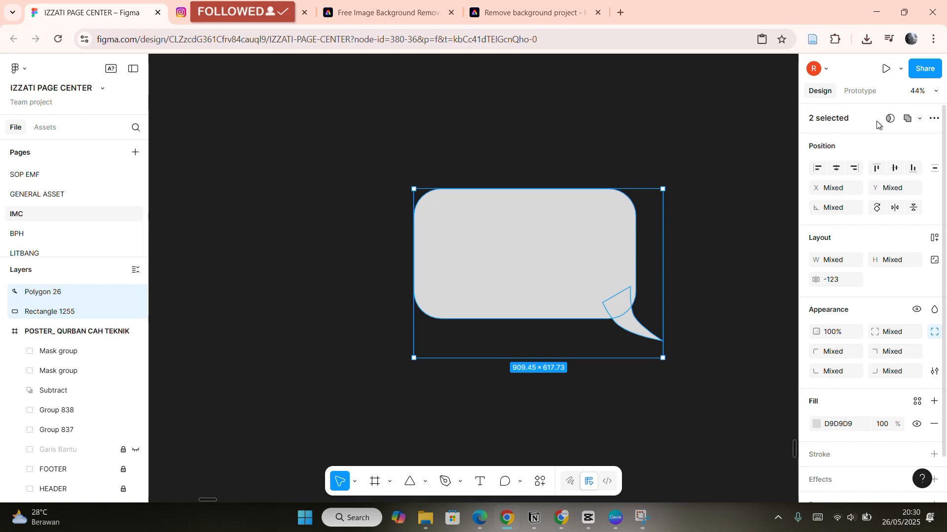
left_click(920, 119)
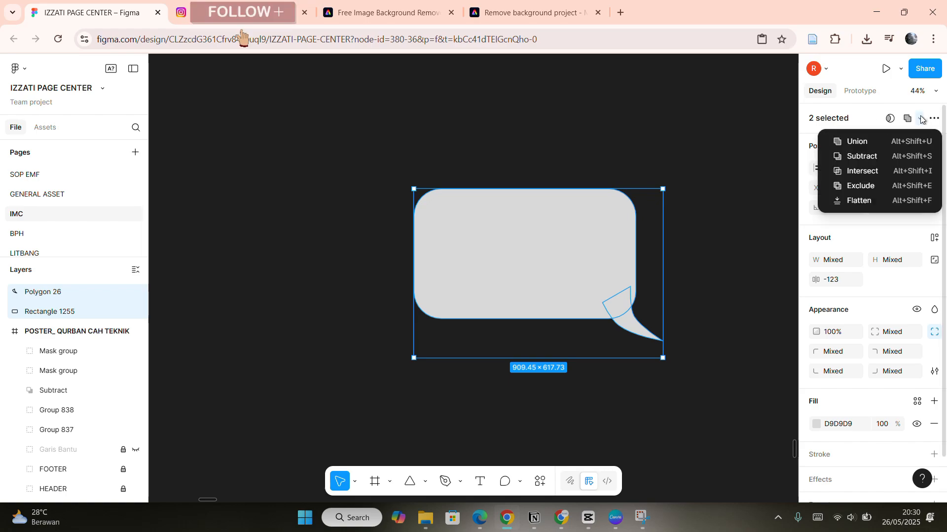
left_click(888, 147)
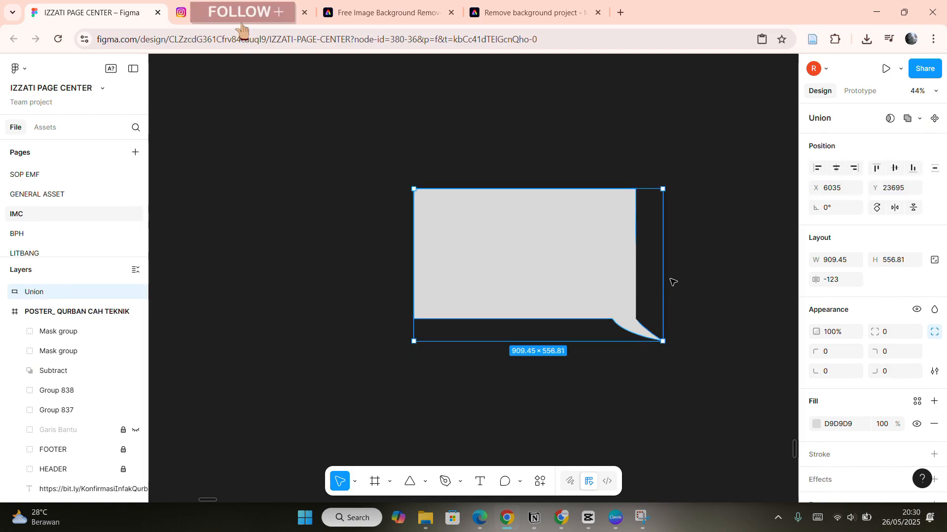
Inside the union, set the rectangle's corner radius to 100.
double_click(618, 188)
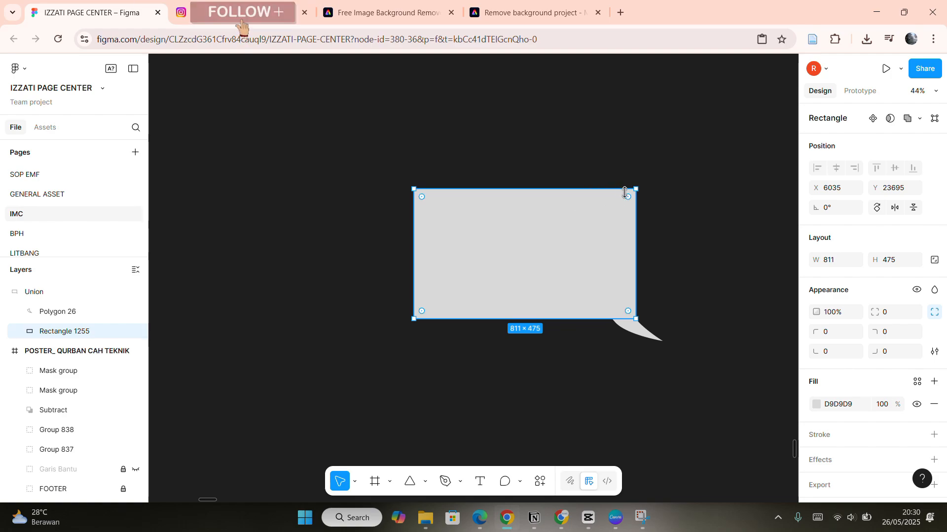
scroll(625, 193, "up", 5, "ctrl")
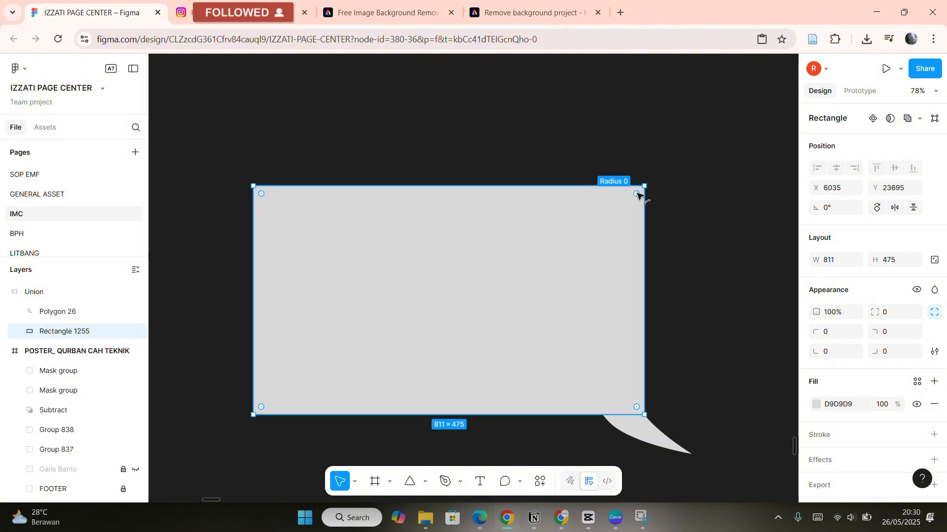
mouse_move(637, 195)
left_mouse_down()
mouse_move(609, 221)
mouse_move(641, 205)
left_mouse_up()
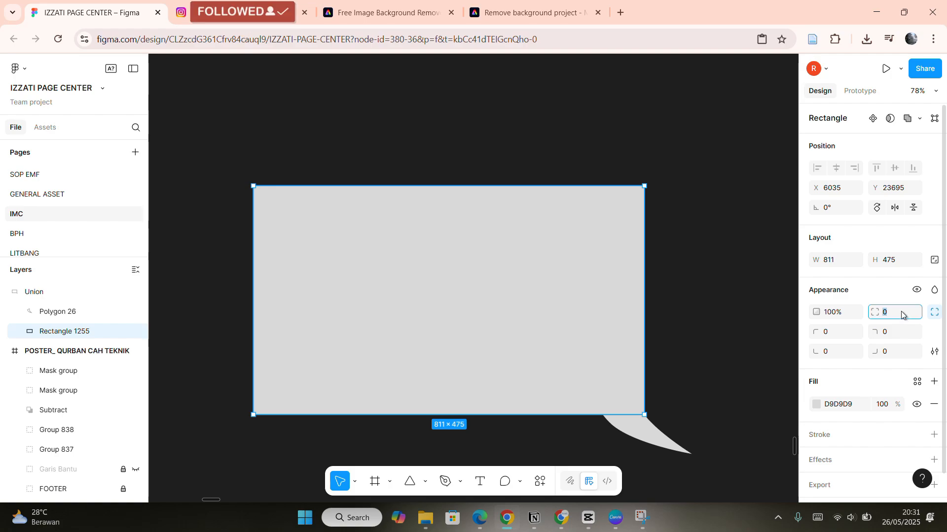
left_click(901, 310)
type("100")
key("Return")
left_click(699, 295)
left_click_drag(701, 369, 637, 304)
left_click(564, 289)
left_click(935, 332)
left_click(918, 120)
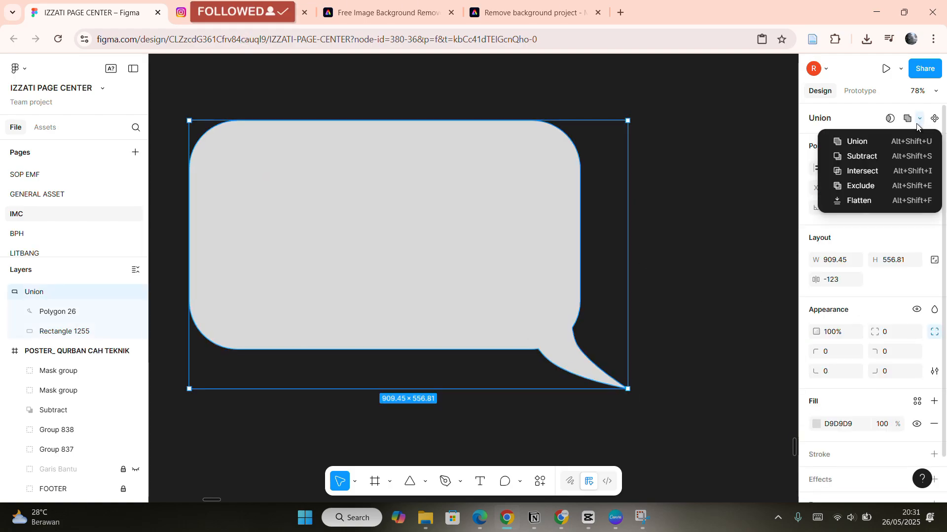
left_click(670, 172)
scroll(641, 183, "left", 1)
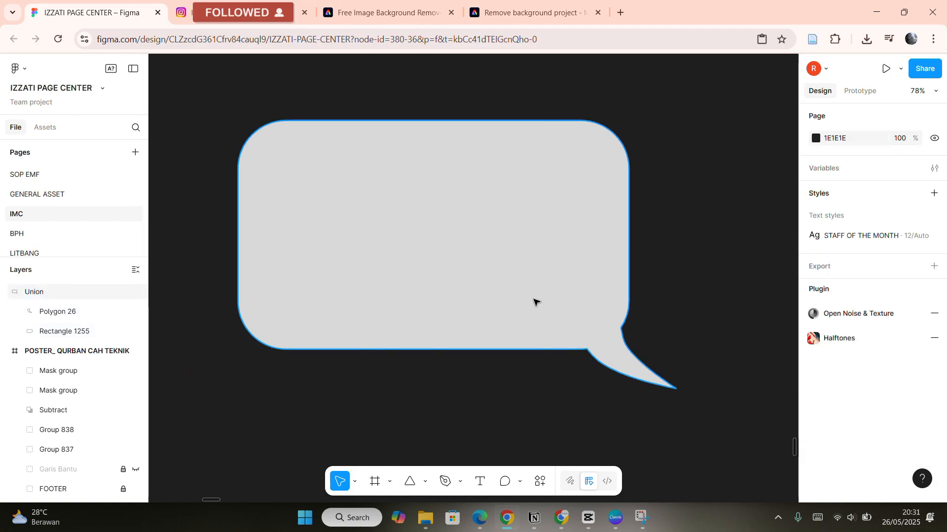
Ungroup the union into separate shapes, then group the rectangle and tail together.
double_click(575, 306)
key("ctrl+shift+g")
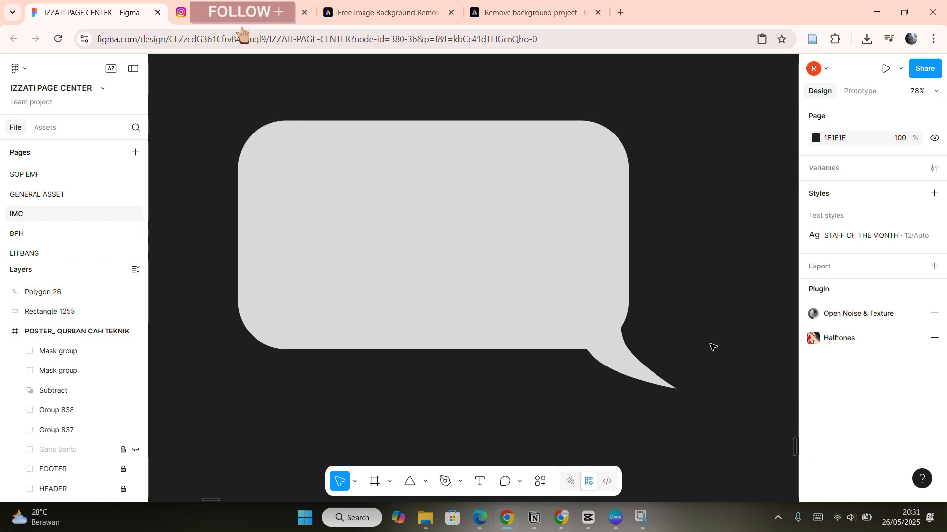
left_click_drag(710, 345, 399, 146)
right_click(482, 224)
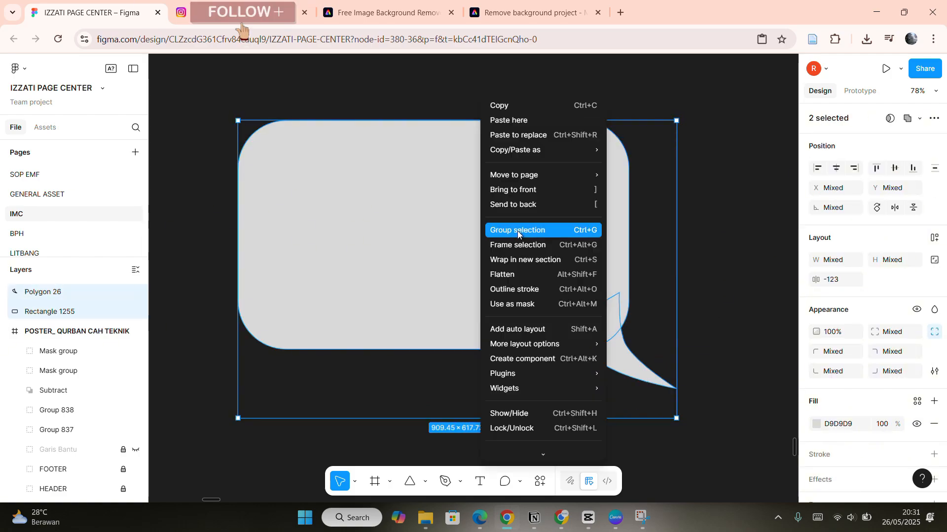
left_click(518, 230)
scroll(526, 321, "right", 1)
scroll(594, 275, "left", 2)
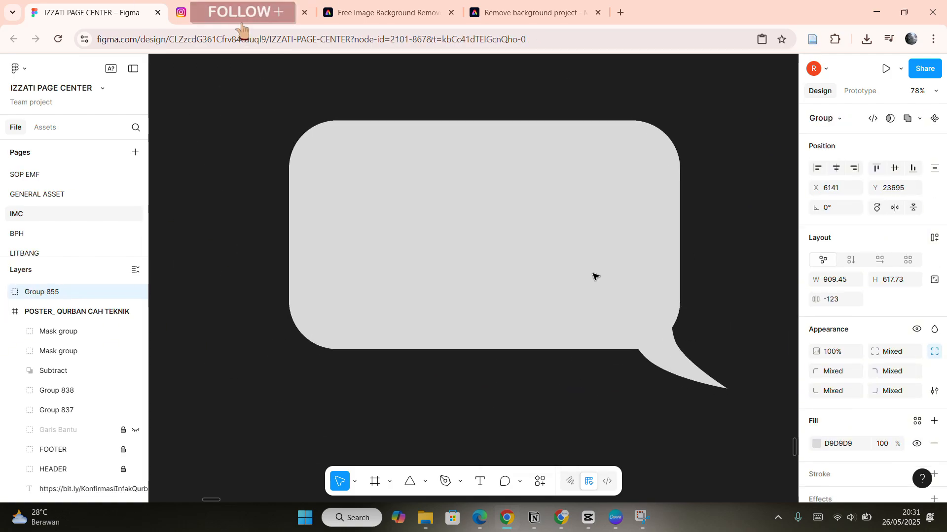
key("ctrl+z")
scroll(616, 316, "down", 4)
left_click(649, 323)
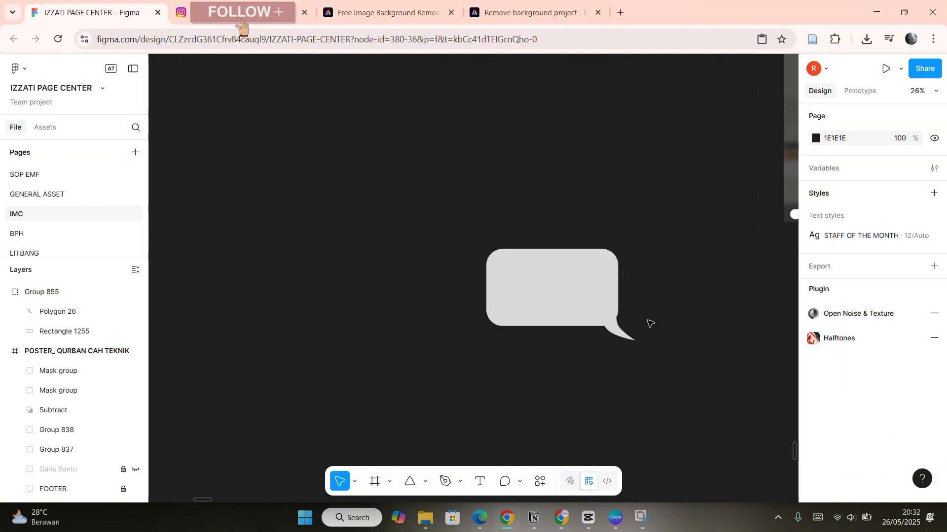
scroll(649, 323, "up", 2)
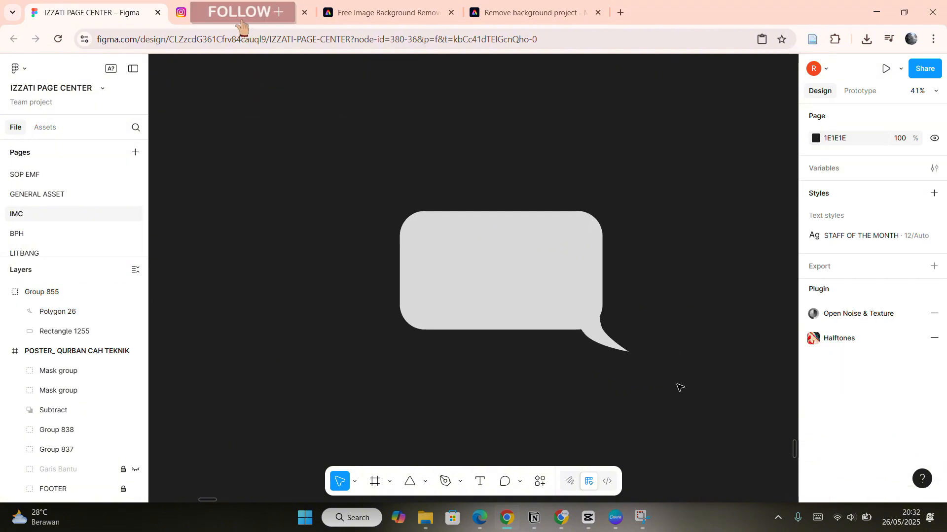
left_click_drag(680, 388, 347, 172)
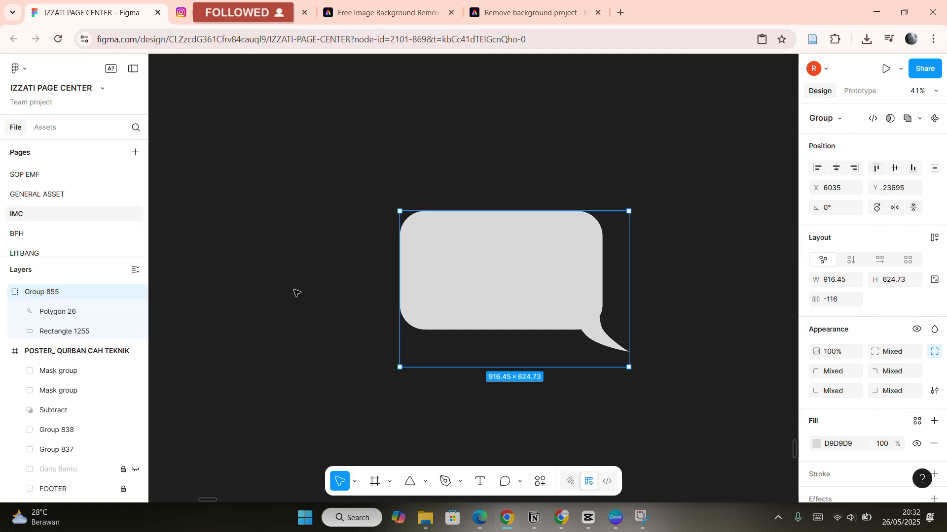
scroll(566, 267, "down", 4)
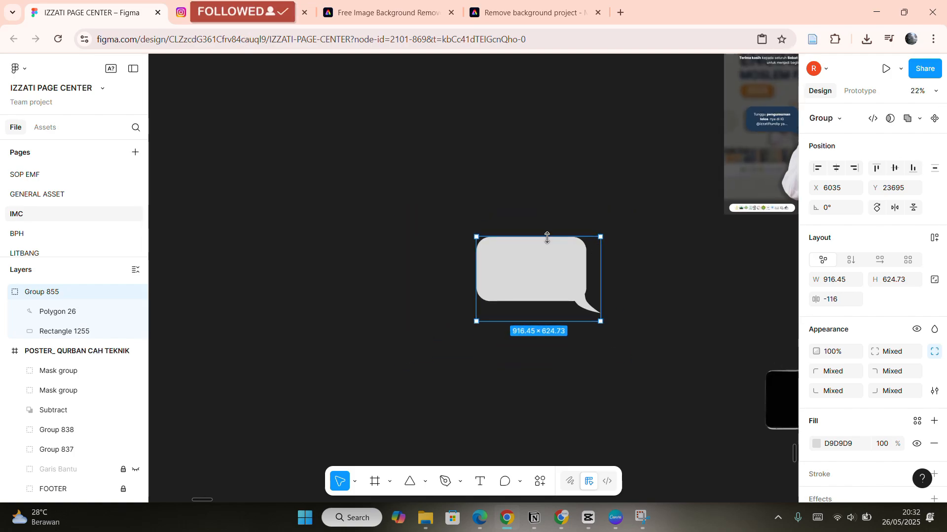
left_click(560, 205)
scroll(528, 302, "right", 8)
scroll(528, 303, "up", 2)
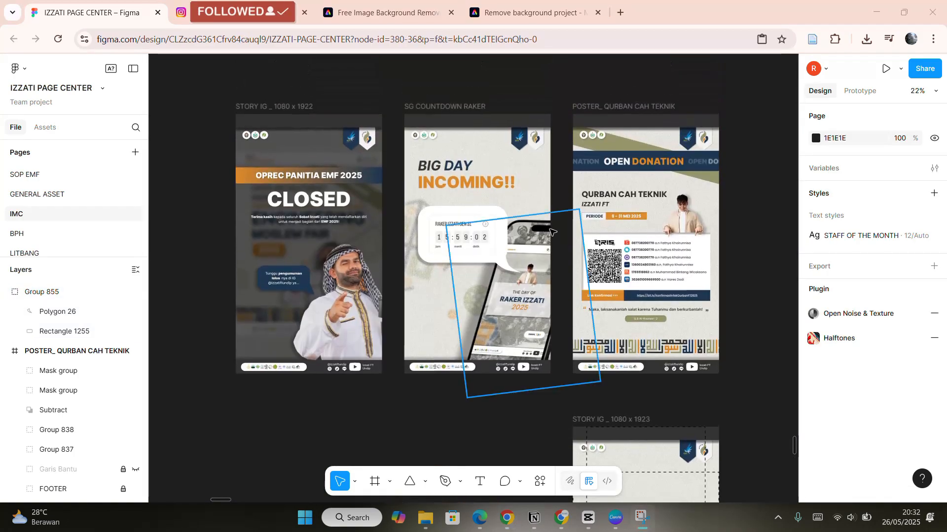
Inspect the BIG DAY INCOMING!! heading text in the countdown story frame.
scroll(524, 161, "up", 2)
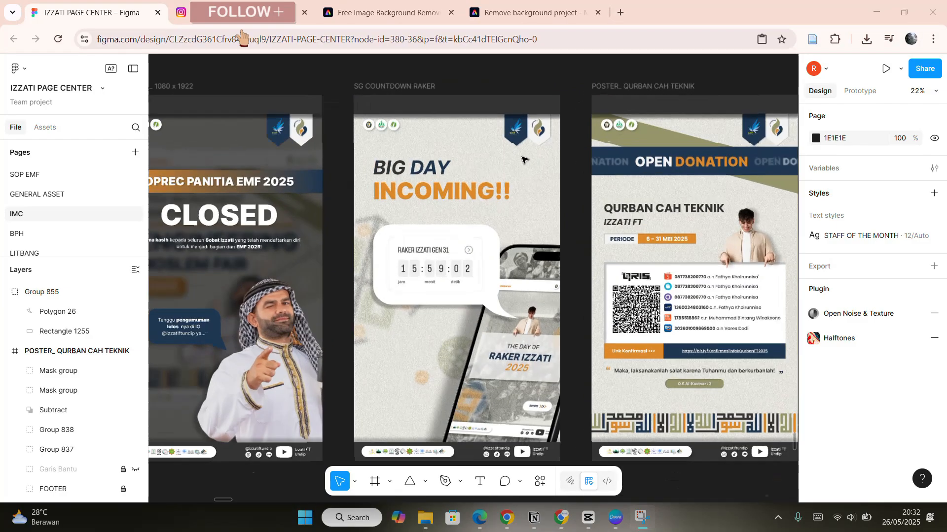
scroll(524, 160, "up", 6)
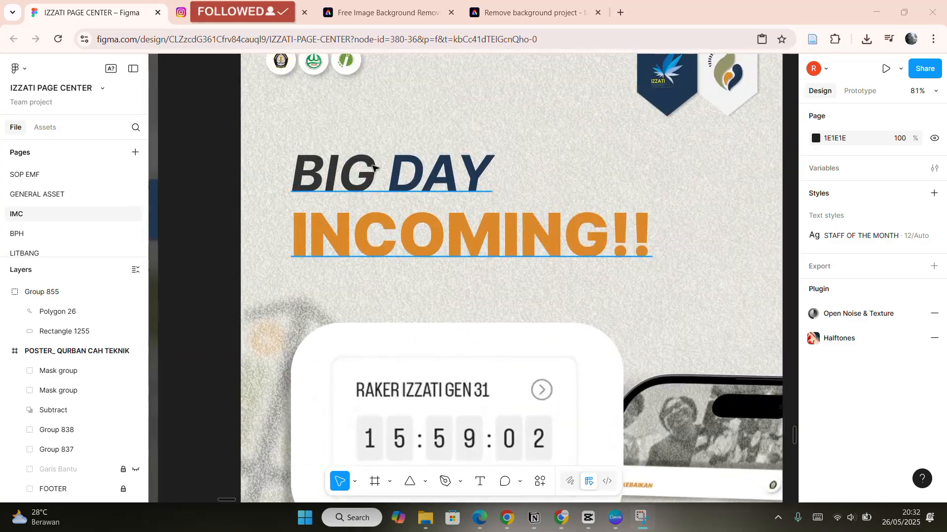
left_click(324, 170)
double_click(324, 169)
left_click_drag(324, 169, 508, 184)
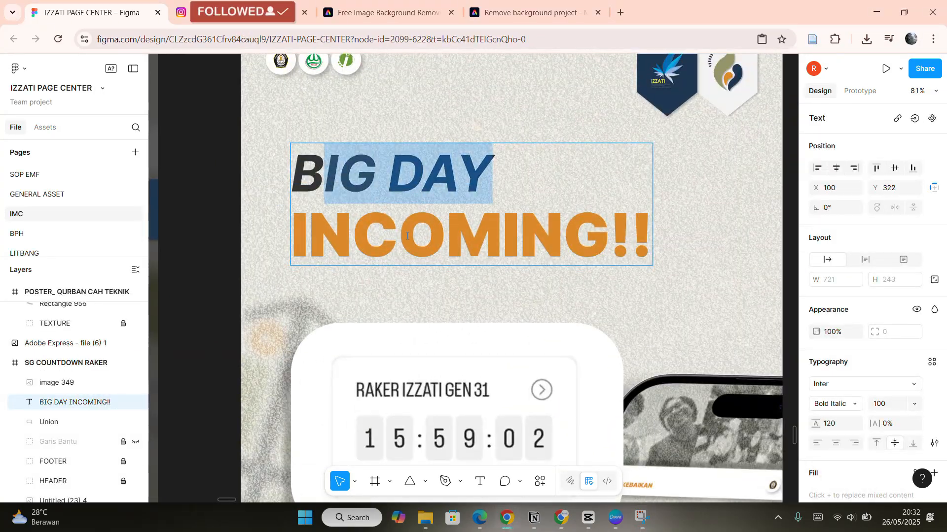
left_click(337, 218)
left_click_drag(302, 180, 487, 183)
left_click(378, 180)
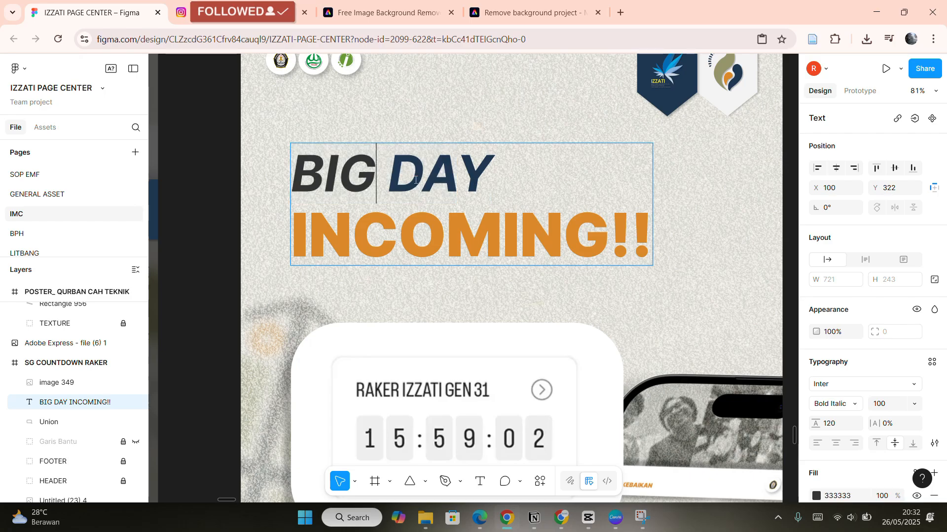
left_click_drag(422, 180, 433, 206)
scroll(467, 258, "down", 2)
scroll(466, 258, "down", 2)
scroll(473, 264, "up", 4)
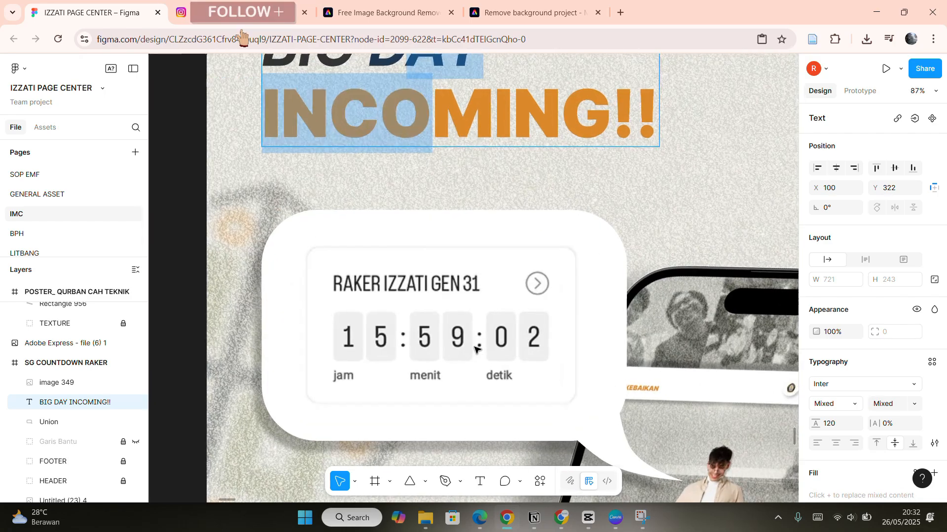
key("Escape")
left_click(480, 267)
left_click_drag(480, 267, 508, 291)
scroll(440, 287, "left", 1)
scroll(495, 308, "down", 1)
key("ctrl+z")
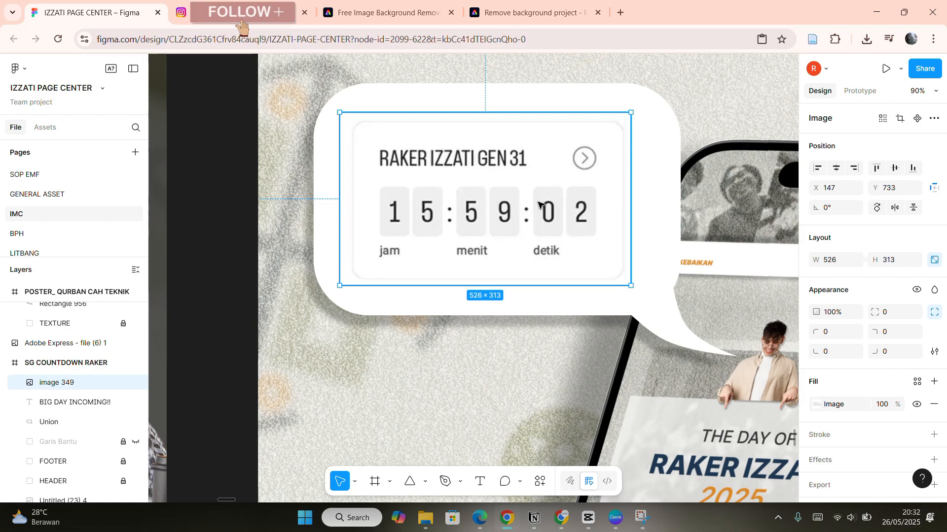
Nudge the countdown timer image slightly right within the story's speech bubble.
left_click_drag(539, 202, 545, 205)
scroll(620, 200, "down", 5)
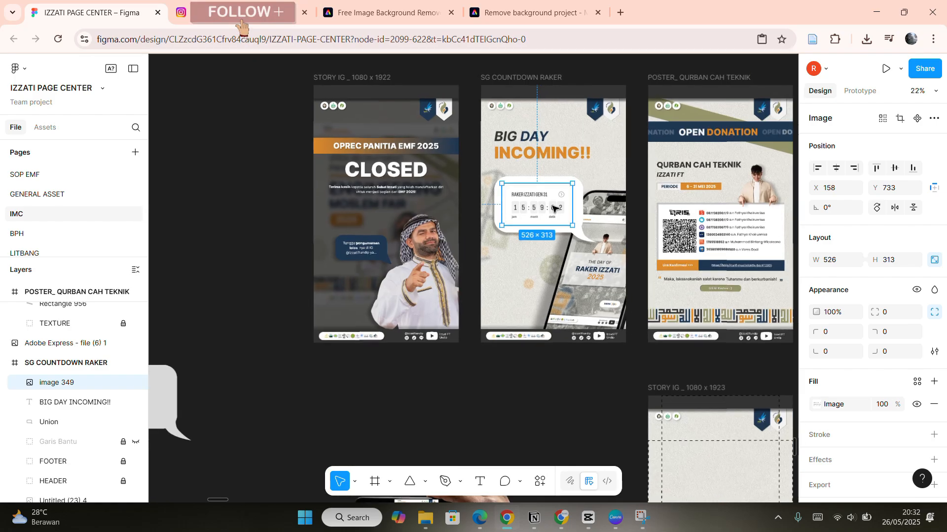
key("Delete")
scroll(547, 257, "up", 5)
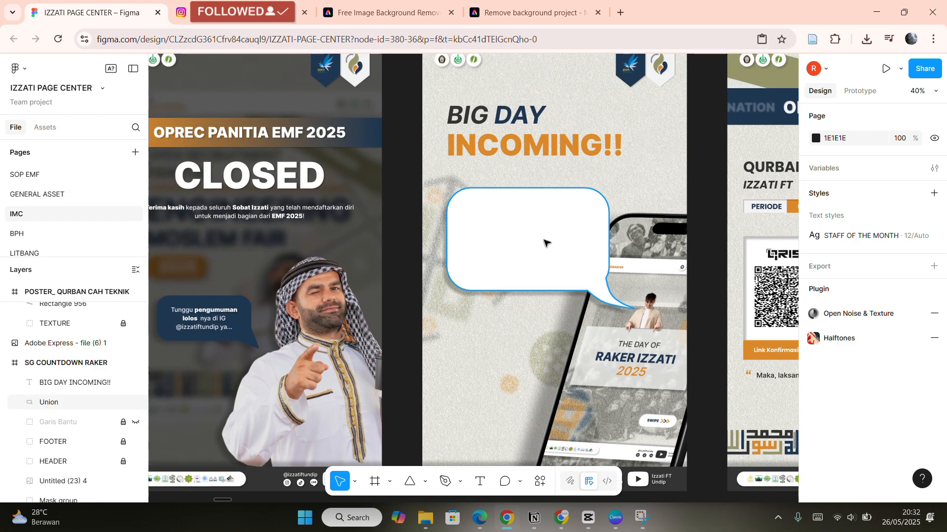
key("ctrl+z")
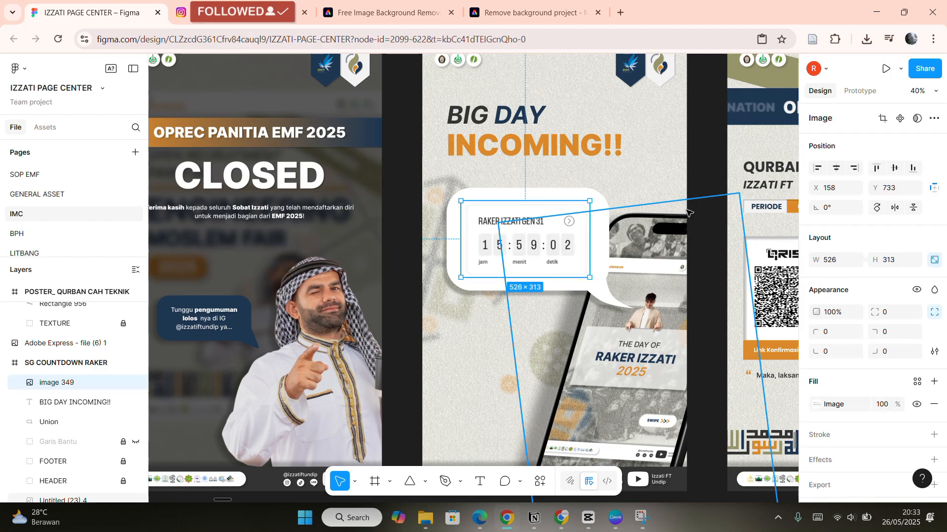
scroll(555, 242, "up", 6)
left_click_drag(517, 245, 522, 245)
scroll(518, 232, "down", 5)
key("Escape")
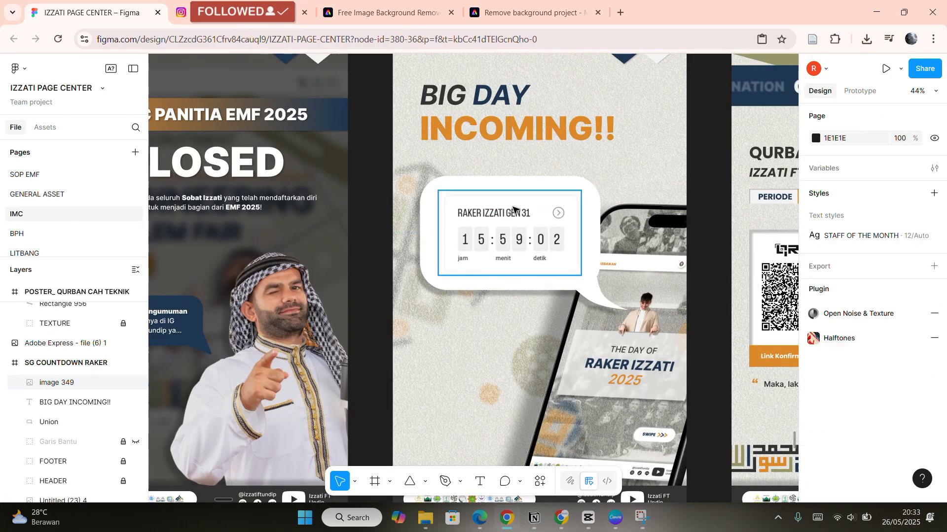
scroll(695, 241, "down", 2)
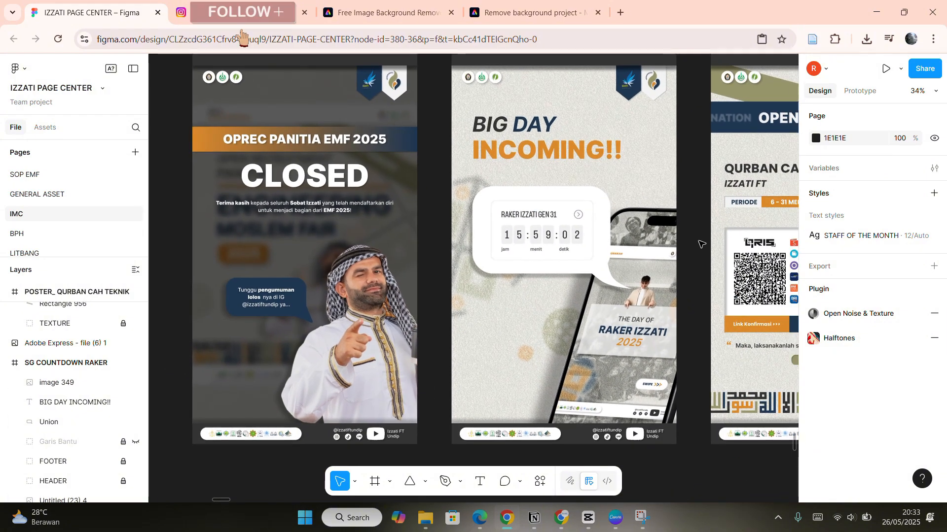
scroll(695, 241, "down", 2)
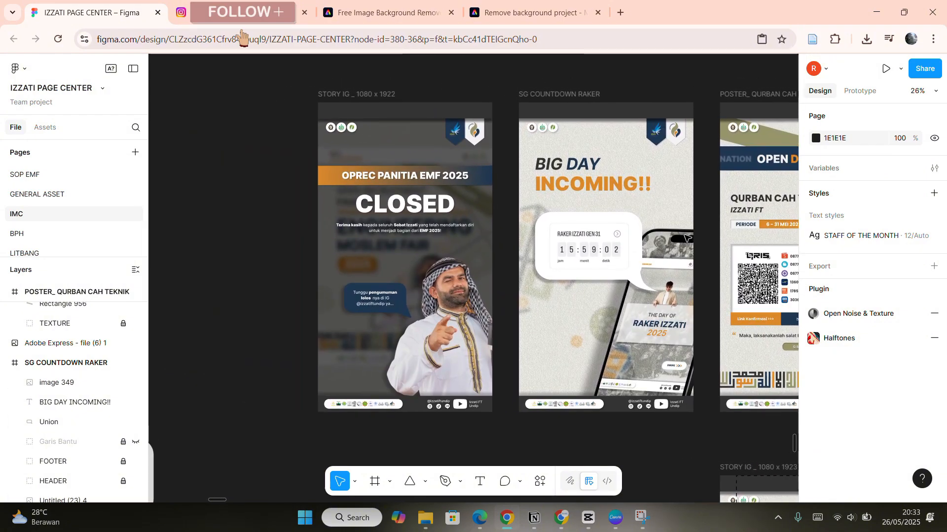
scroll(572, 153, "left", 1)
scroll(430, 105, "up", 4)
scroll(430, 106, "down", 4)
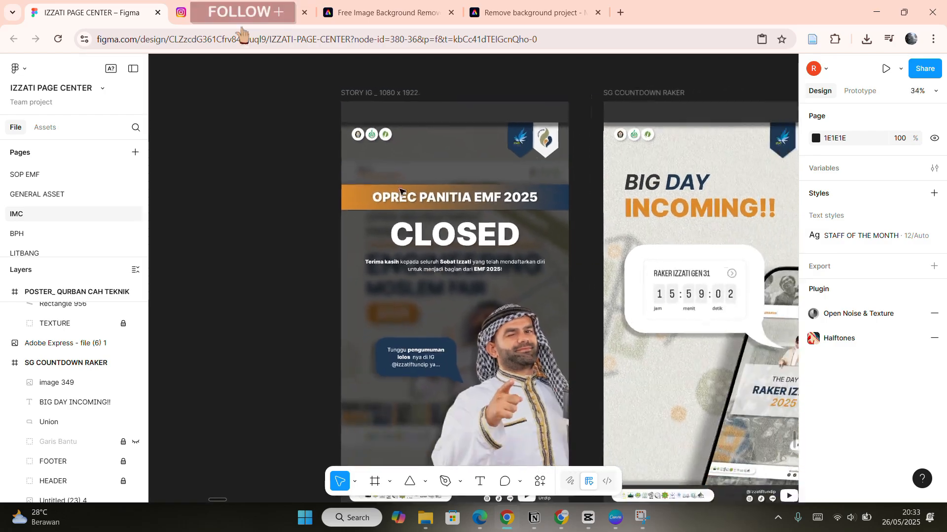
scroll(444, 229, "up", 4)
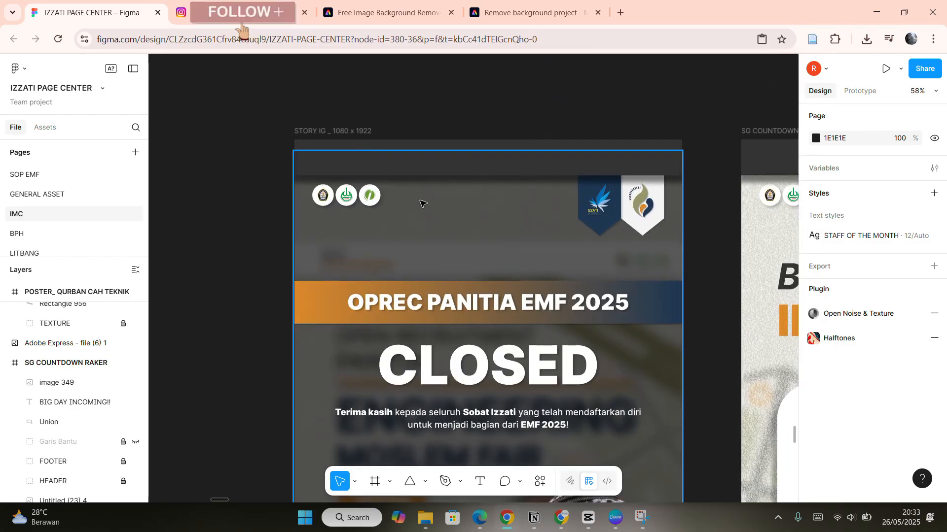
scroll(441, 229, "down", 4)
scroll(443, 228, "down", 3)
scroll(483, 204, "down", 3, "ctrl")
scroll(512, 335, "down", 2)
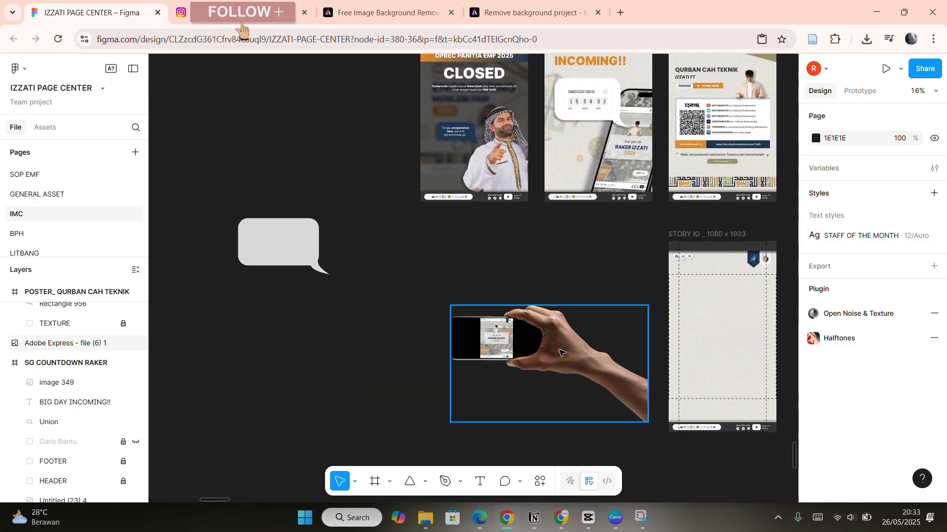
Move the hand-holding-phone mockup image left, beneath the gray speech bubble shape.
left_click_drag(585, 398, 322, 411)
scroll(331, 408, "left", 1)
scroll(424, 365, "up", 3)
scroll(547, 193, "up", 5)
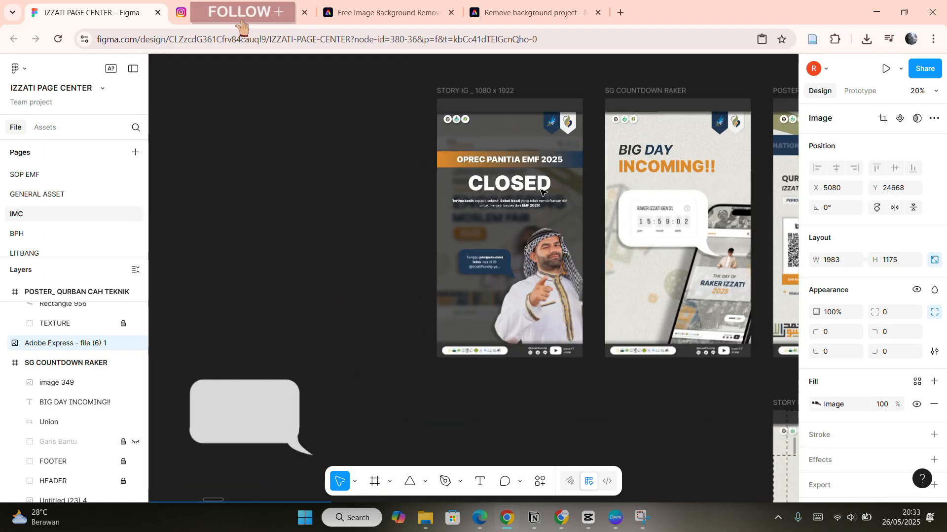
scroll(462, 169, "down", 5)
scroll(408, 131, "up", 6)
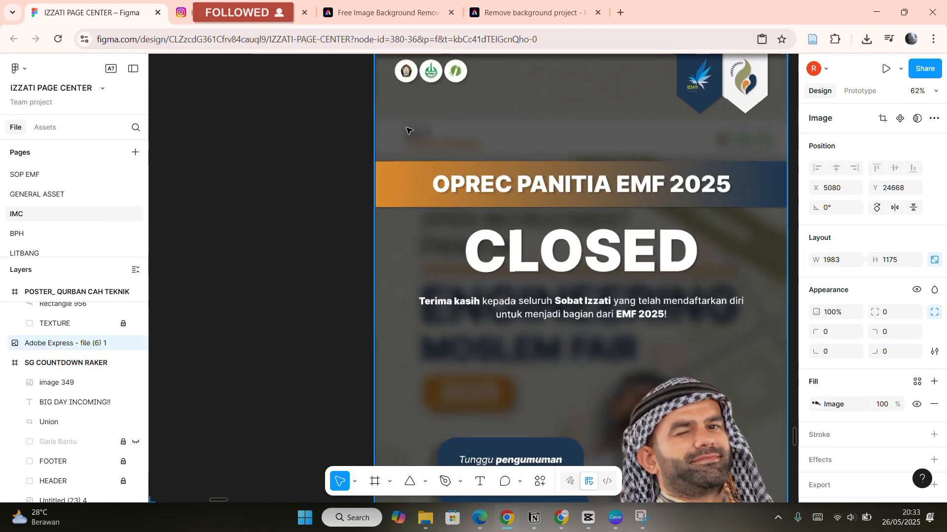
scroll(747, 183, "down", 3)
scroll(740, 208, "right", 1)
Duplicate the OPREC EMF 5 feed post frame.
scroll(566, 198, "up", 4)
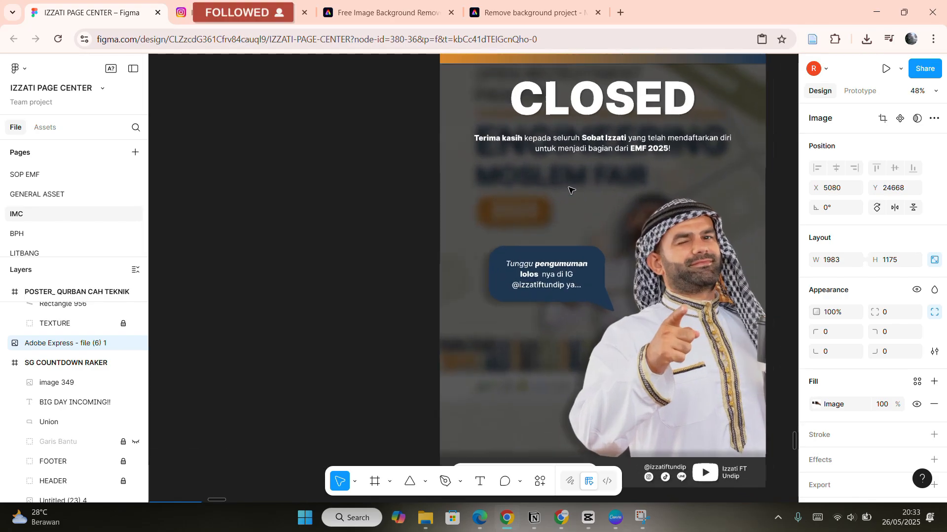
scroll(569, 189, "down", 5)
scroll(597, 143, "up", 1)
key("Escape")
scroll(533, 209, "down", 5)
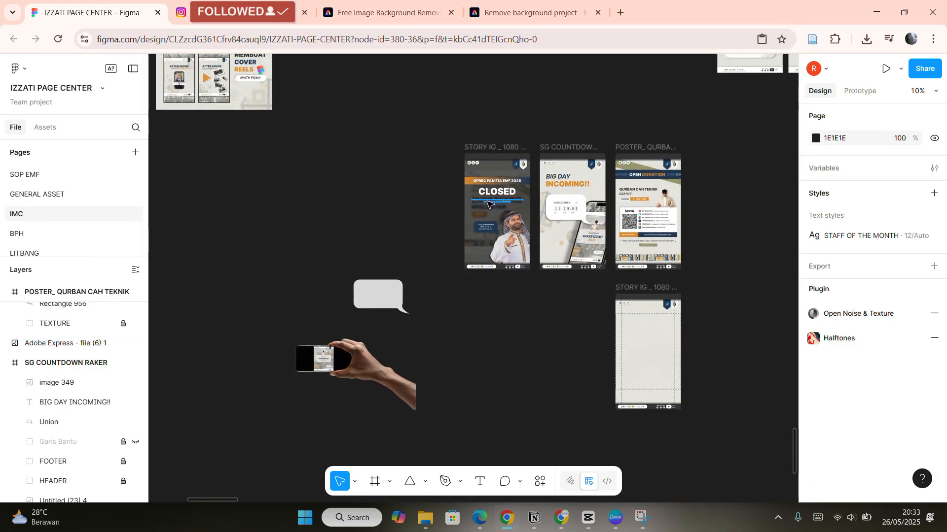
scroll(515, 203, "up", 3)
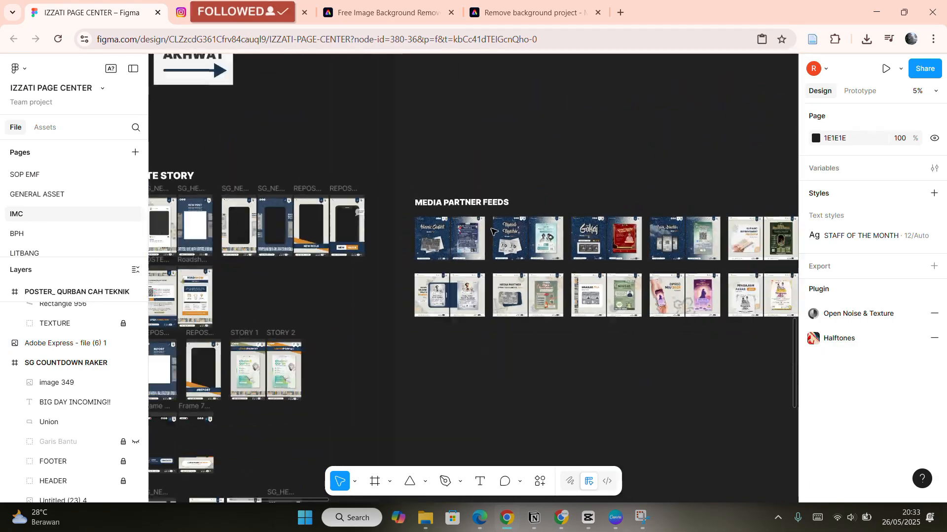
scroll(492, 209, "up", 3)
scroll(461, 171, "up", 2)
scroll(462, 171, "up", 1)
scroll(454, 170, "left", 1)
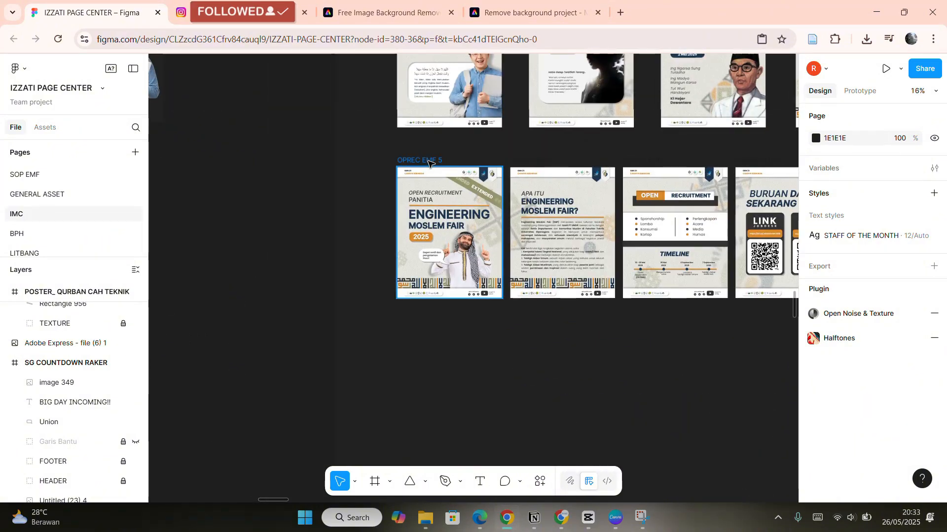
left_click(428, 163)
Move the duplicated feed post frame into the empty STORY IG 1080 x 1923 frame.
scroll(432, 163, "up", 2)
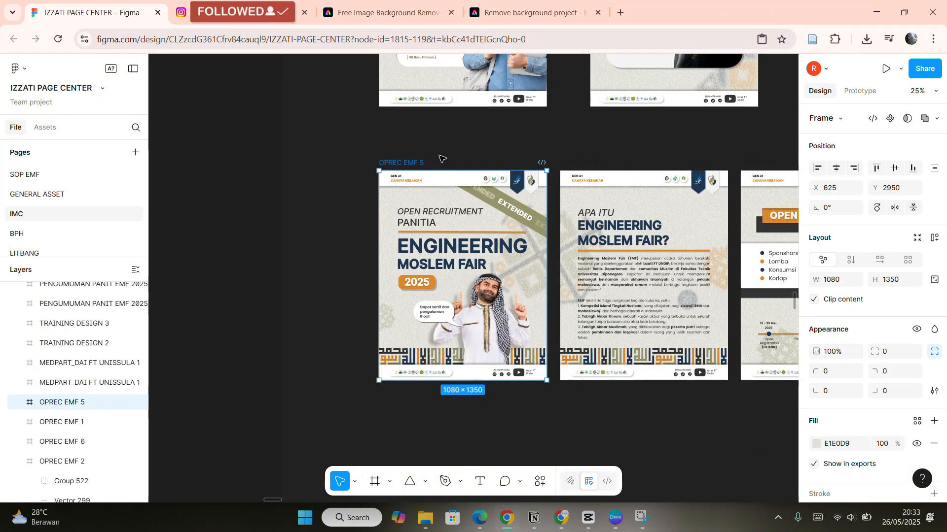
left_click_drag(497, 219, 516, 271)
scroll(506, 222, "down", 3)
scroll(504, 223, "down", 10)
scroll(505, 223, "right", 8)
scroll(504, 225, "down", 7)
scroll(507, 229, "up", 1)
scroll(516, 272, "up", 3)
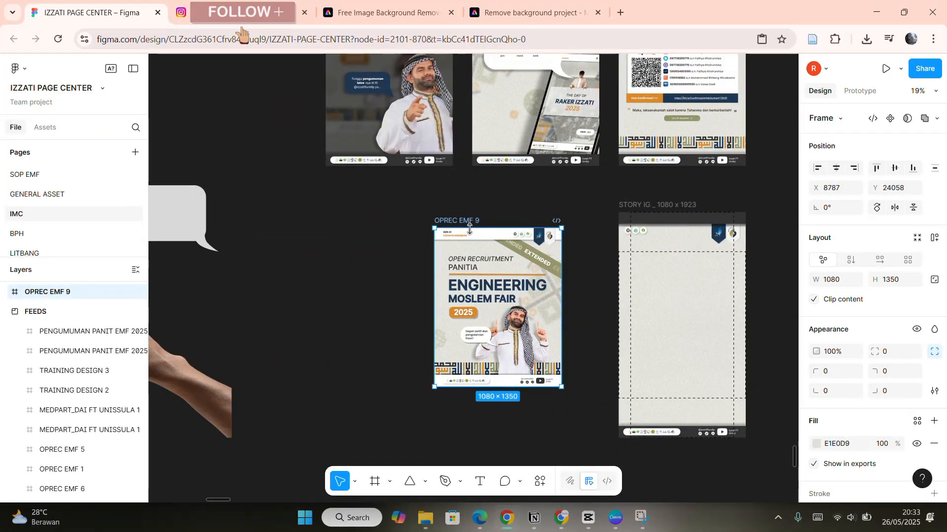
scroll(497, 280, "up", 3)
scroll(496, 280, "left", 1)
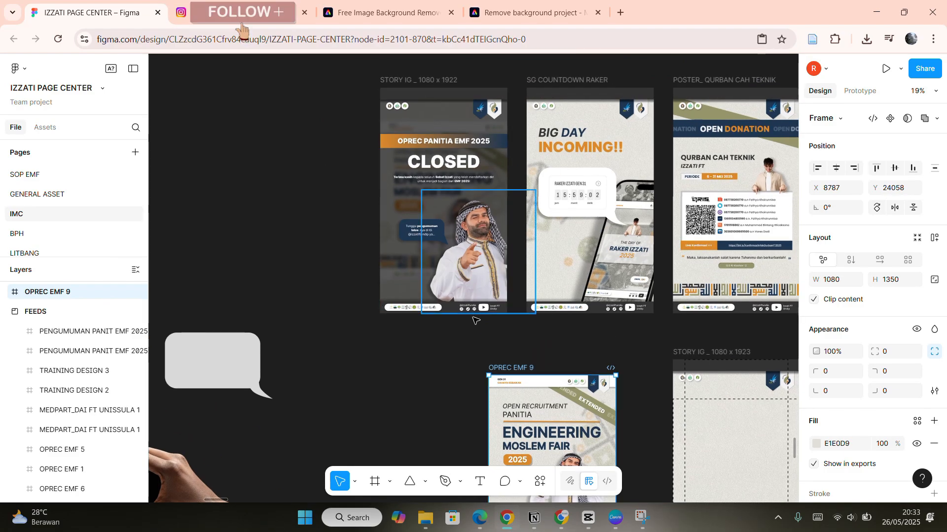
scroll(485, 218, "down", 3)
scroll(484, 219, "right", 5)
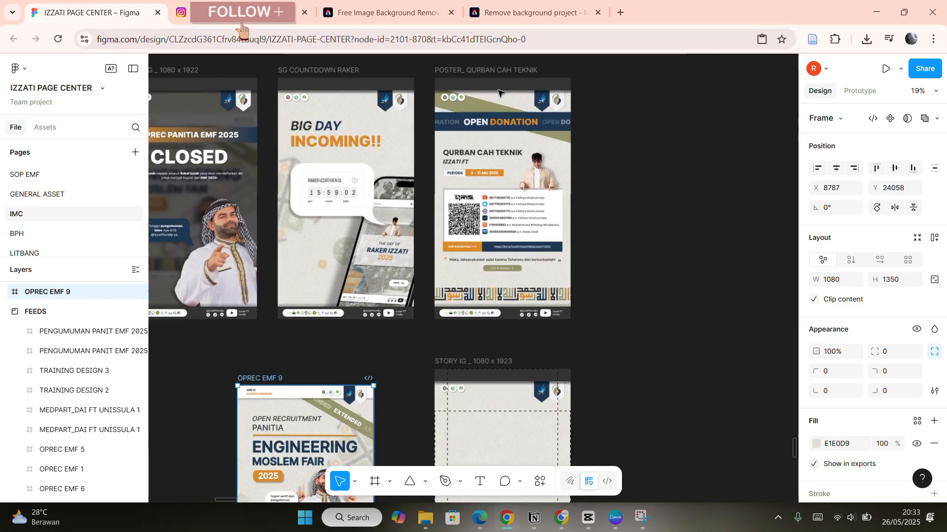
scroll(433, 102, "up", 2)
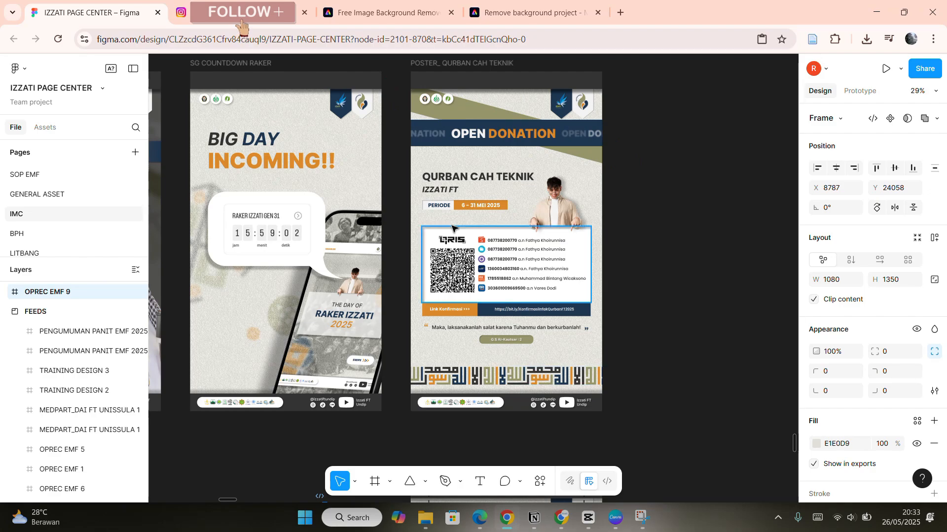
scroll(481, 135, "down", 7)
scroll(481, 136, "left", 3)
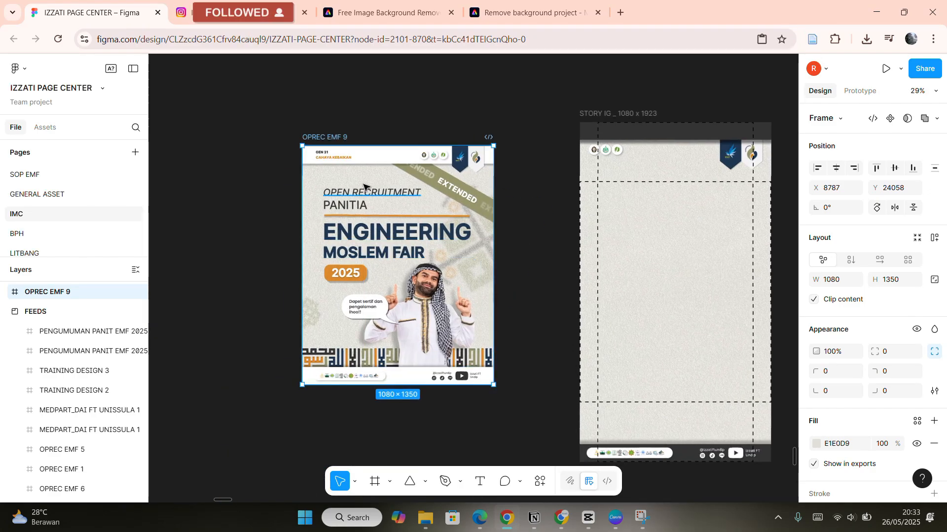
left_click_drag(393, 258, 553, 274)
left_click(693, 227)
Draw a rectangle about 1077 × 1862 and move it onto the STORY IG frame containing the feed post.
scroll(685, 201, "up", 8)
scroll(686, 201, "left", 7)
scroll(488, 219, "up", 3)
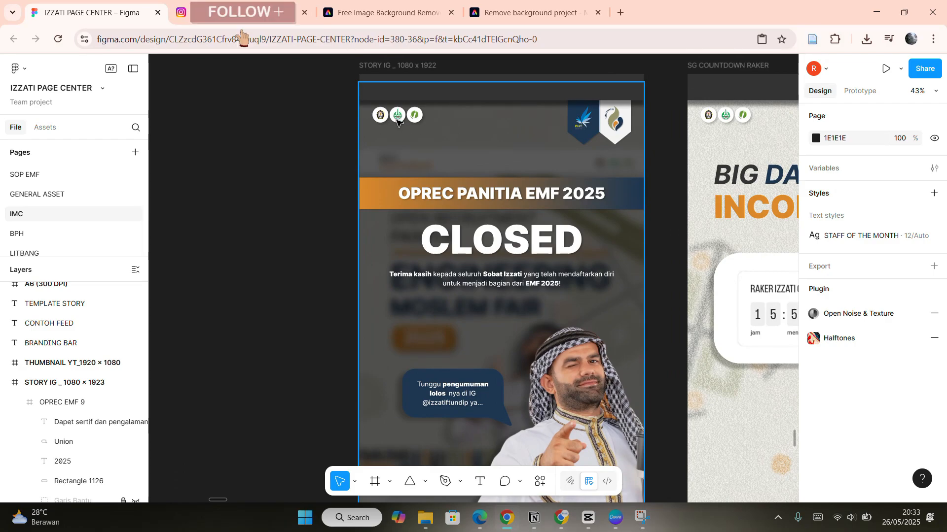
scroll(610, 116, "down", 3)
scroll(525, 405, "down", 6)
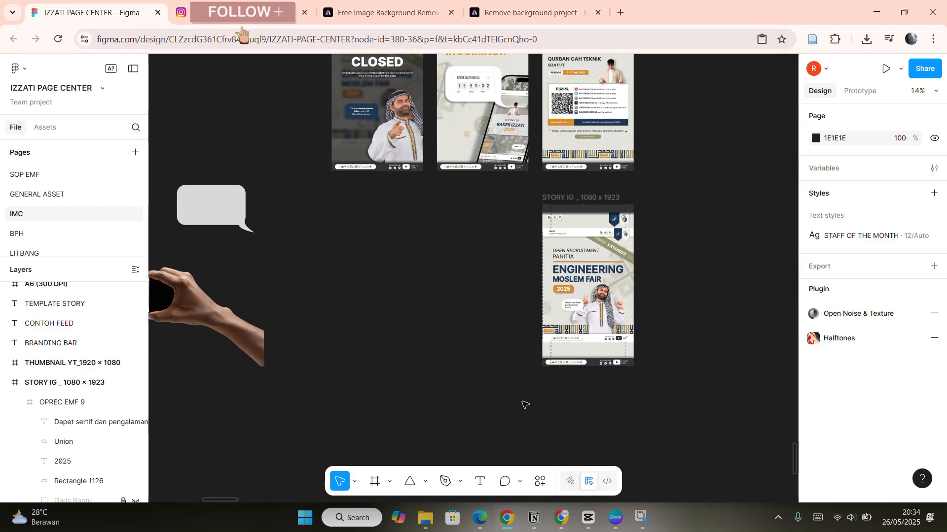
left_click(425, 481)
left_click(449, 356)
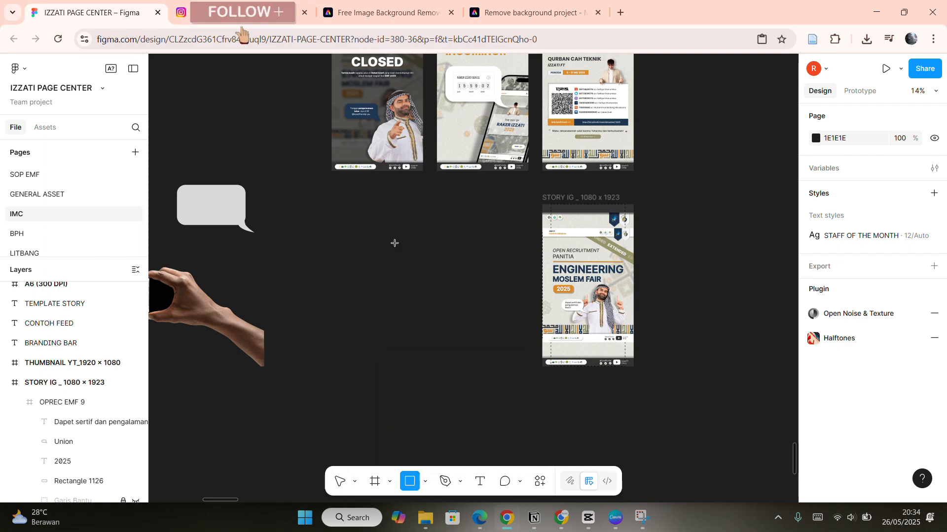
mouse_move(378, 205)
left_mouse_down()
mouse_move(455, 274)
mouse_move(443, 364)
mouse_move(468, 362)
left_mouse_up()
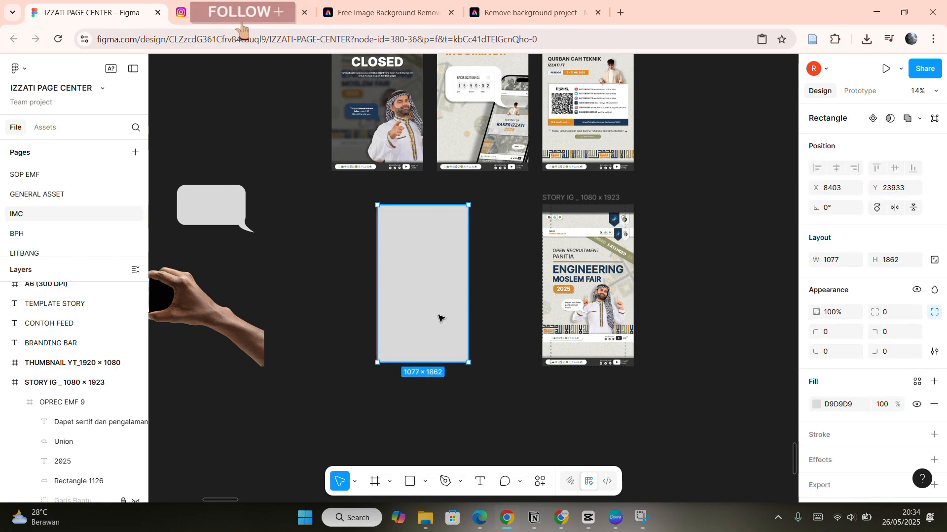
left_click_drag(441, 318, 602, 319)
Stretch and position the rectangle to about 1126 × 1862 so it covers the whole story frame.
scroll(604, 311, "up", 3)
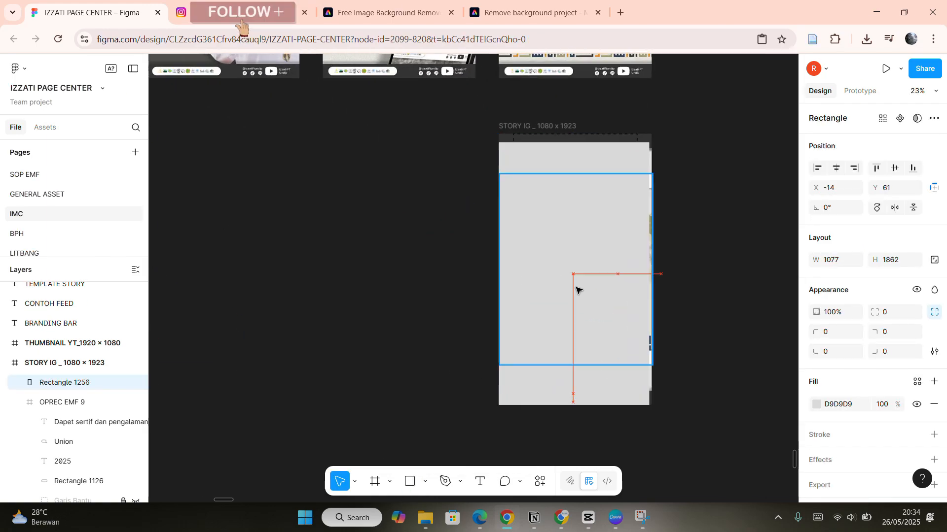
left_click_drag(576, 287, 577, 286)
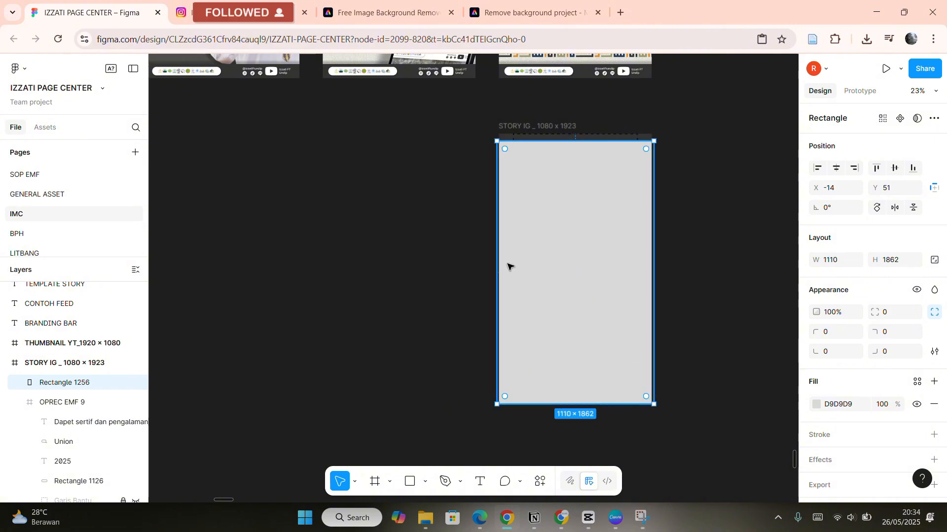
left_click_drag(496, 266, 494, 266)
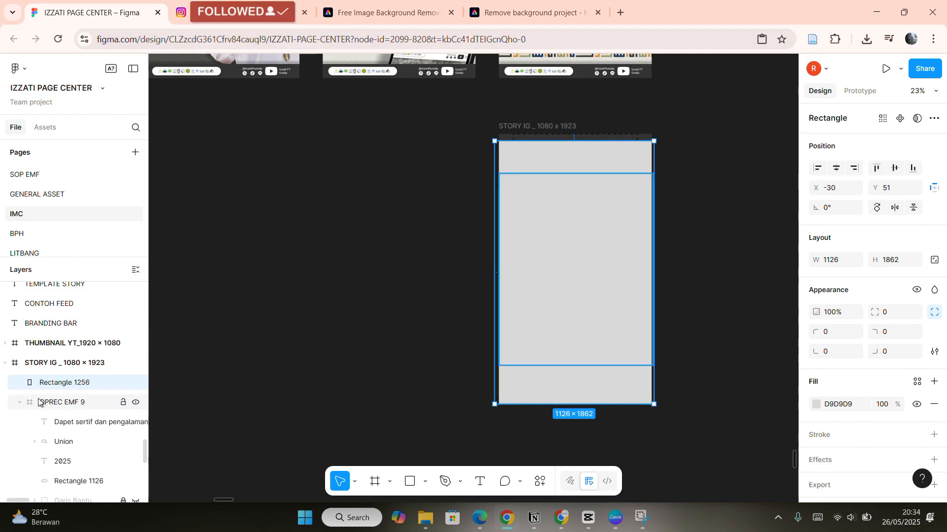
mouse_move(533, 265)
left_mouse_down()
mouse_move(378, 256)
mouse_move(556, 262)
mouse_move(548, 256)
left_mouse_up()
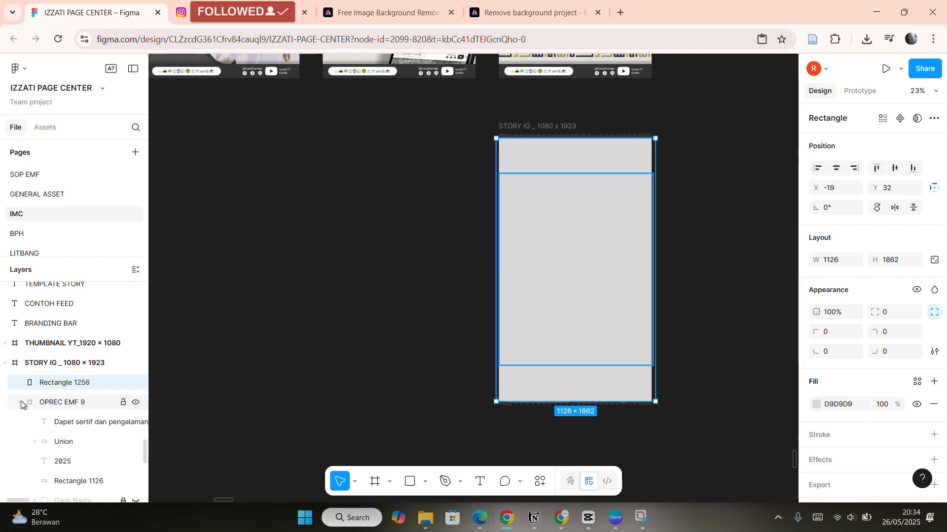
Reorder the story frame's layers so the rectangle sits above OPREC EMF 9, both above TEXTURE.
scroll(20, 401, "down", 1)
left_click(20, 356)
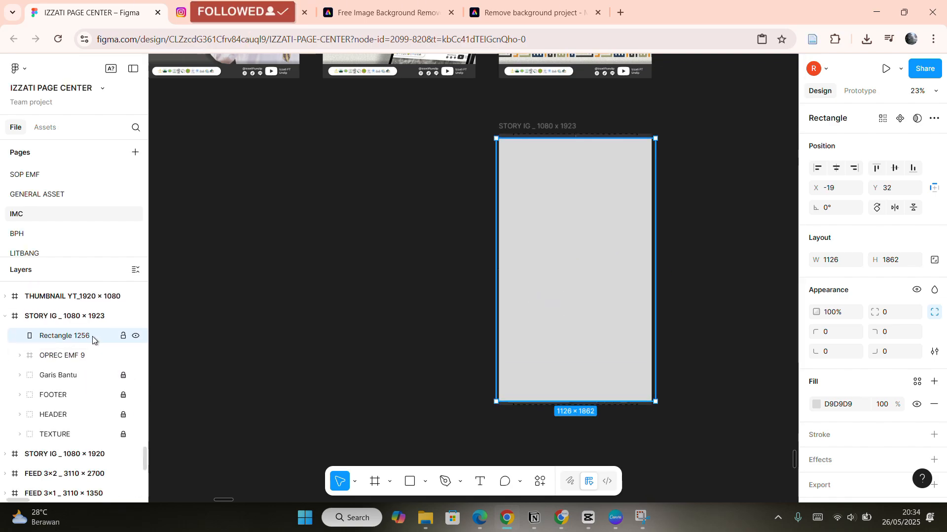
left_click_drag(93, 336, 101, 429)
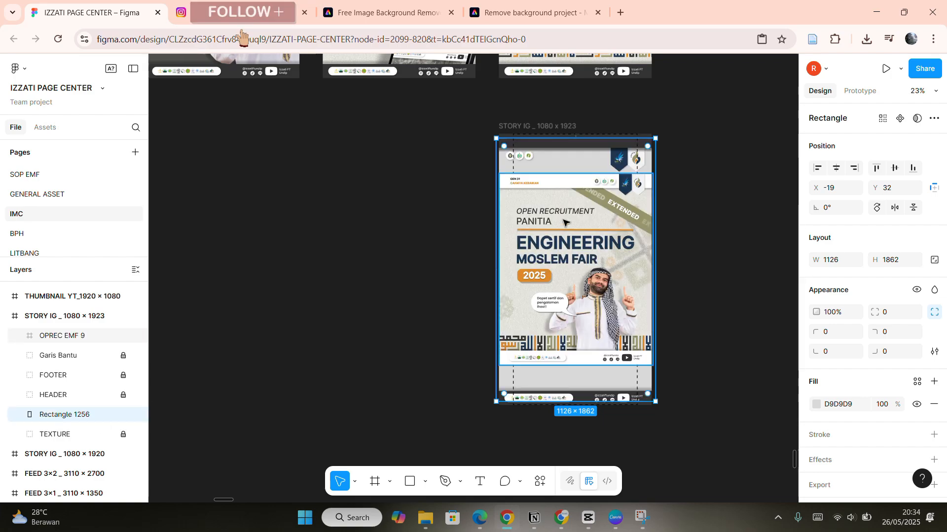
scroll(577, 346, "up", 5)
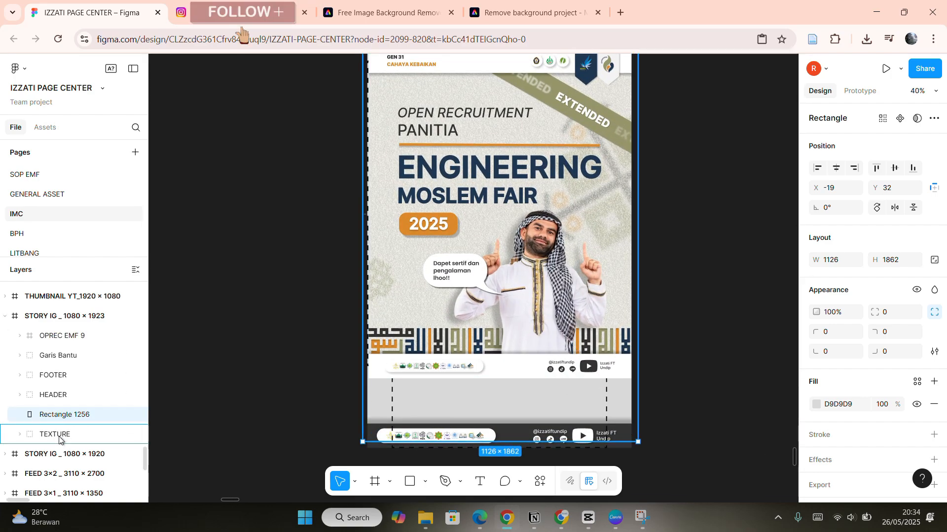
left_click(562, 227)
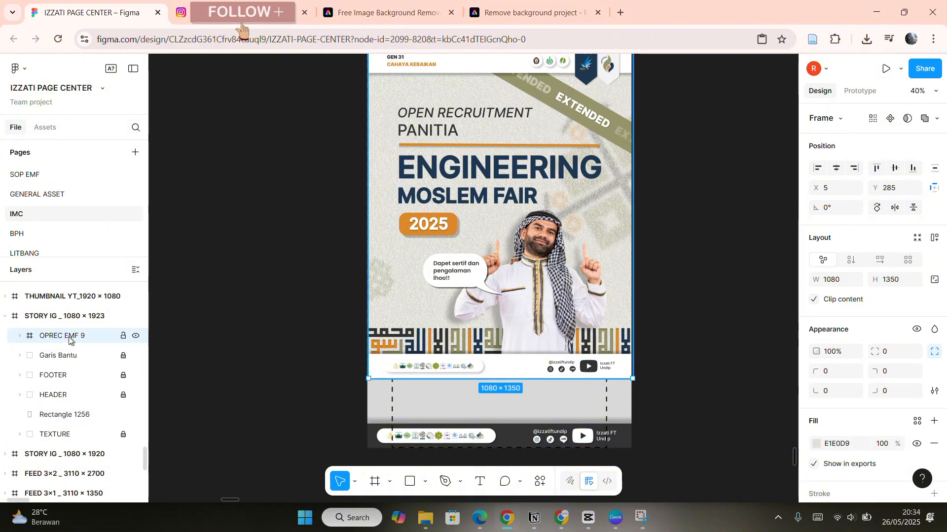
left_click_drag(69, 340, 61, 404)
left_click_drag(72, 340, 48, 344)
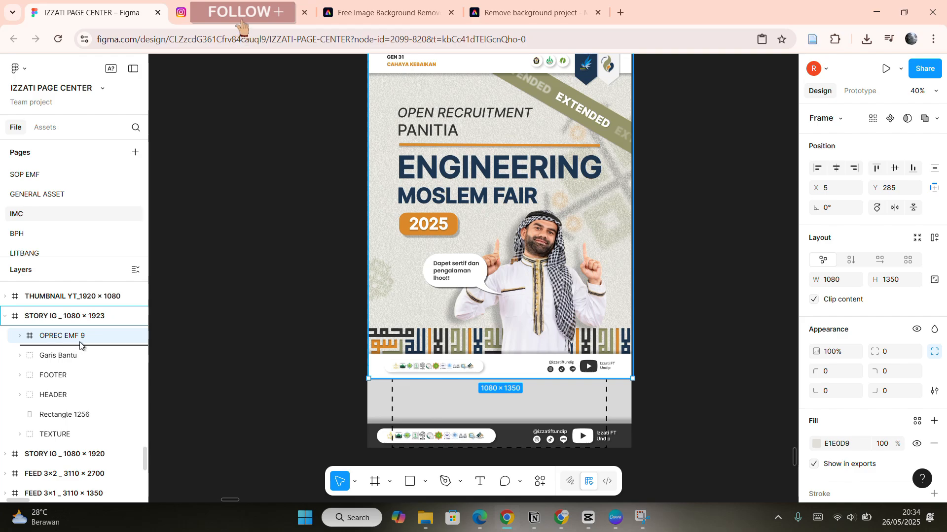
left_click_drag(58, 408, 69, 438)
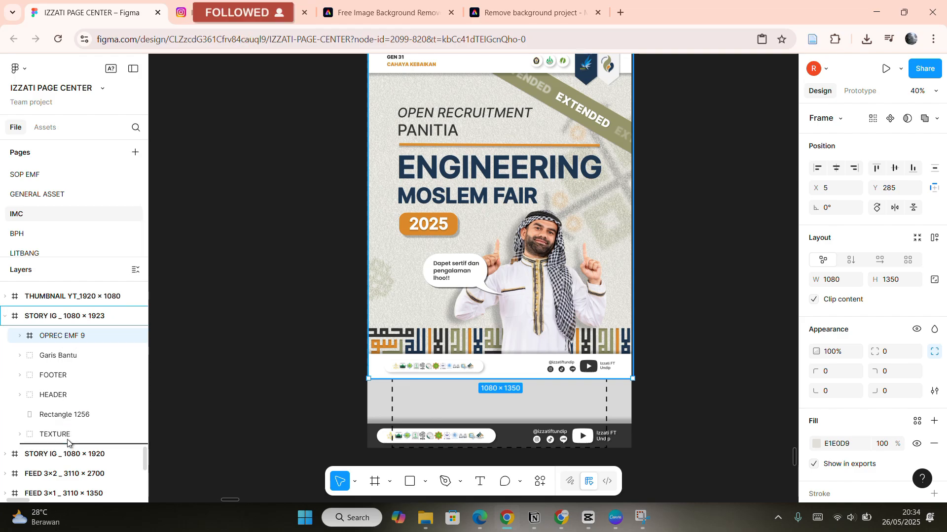
left_click_drag(74, 430, 73, 428)
scroll(600, 255, "up", 10)
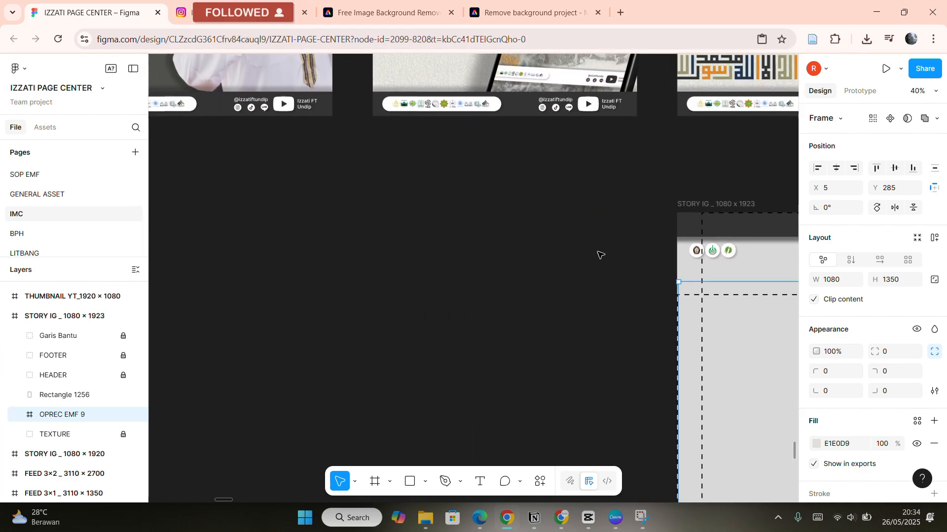
Set the overlay rectangle's fill color to 000000.
scroll(594, 240, "down", 8)
scroll(594, 240, "down", 2)
scroll(594, 240, "left", 2)
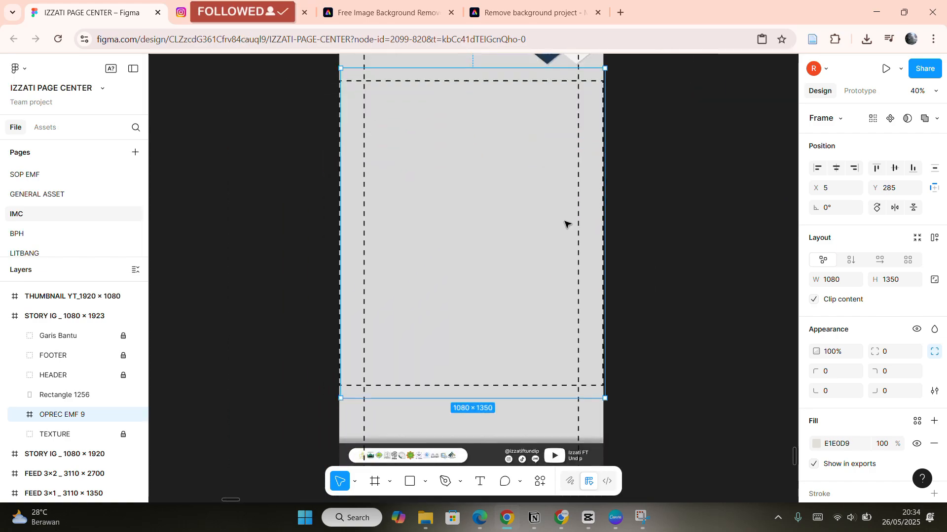
left_click(103, 396)
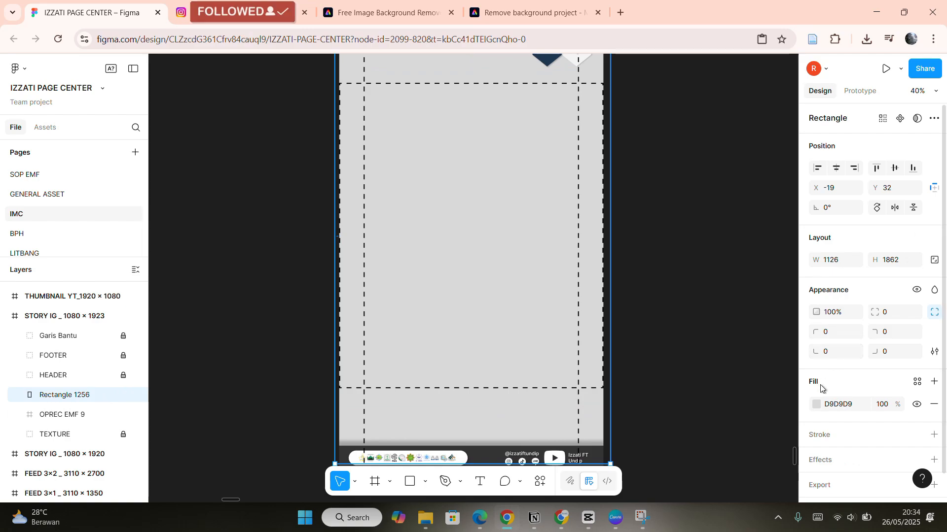
type("000000")
key("Return")
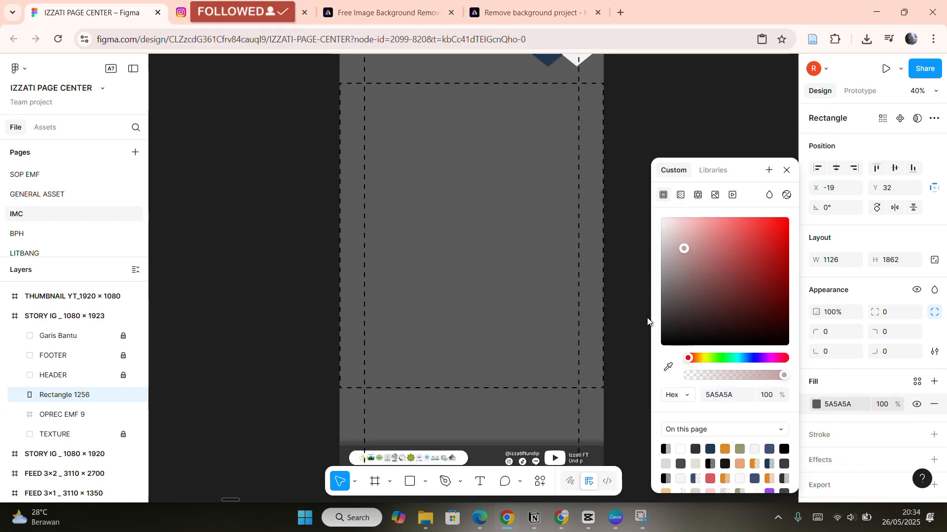
left_click(786, 170)
Add a Background blur effect to the rectangle with a blur of 20.
scroll(860, 381, "down", 1)
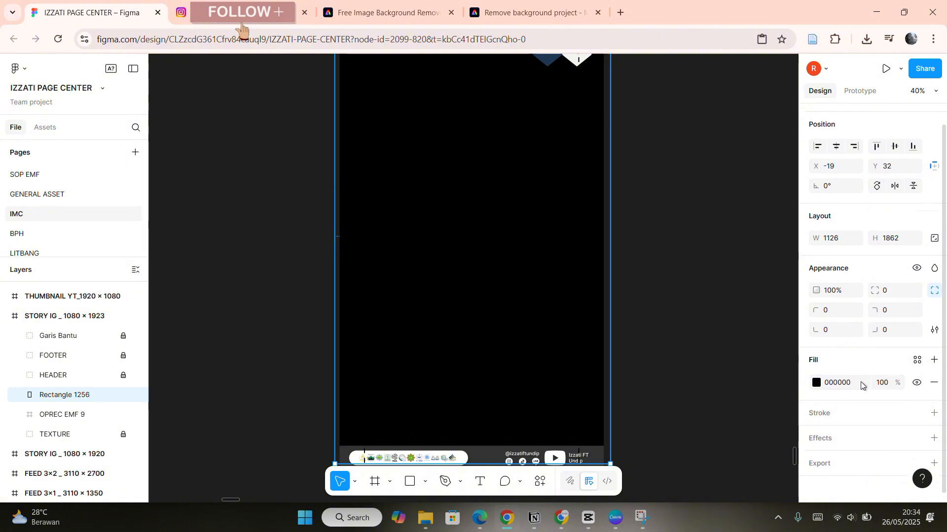
left_click(934, 434)
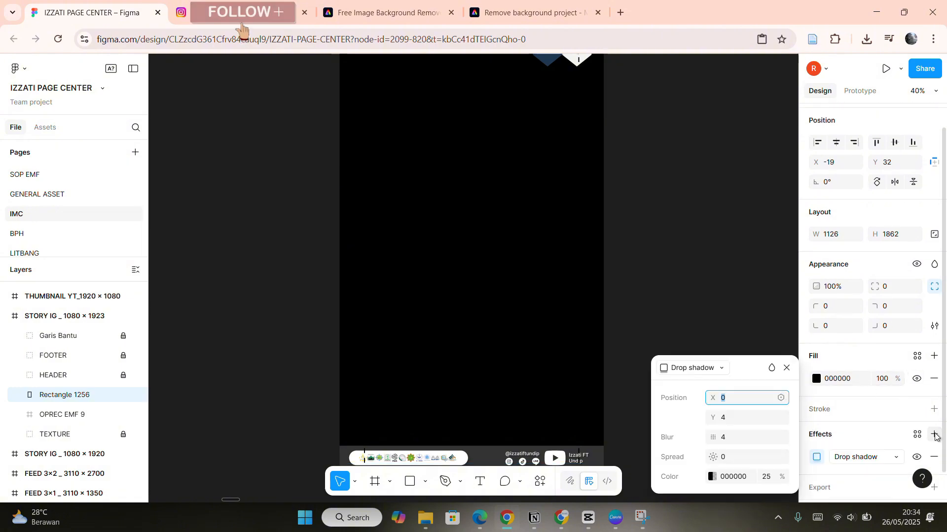
left_click(877, 458)
left_click(881, 459)
left_click(752, 417)
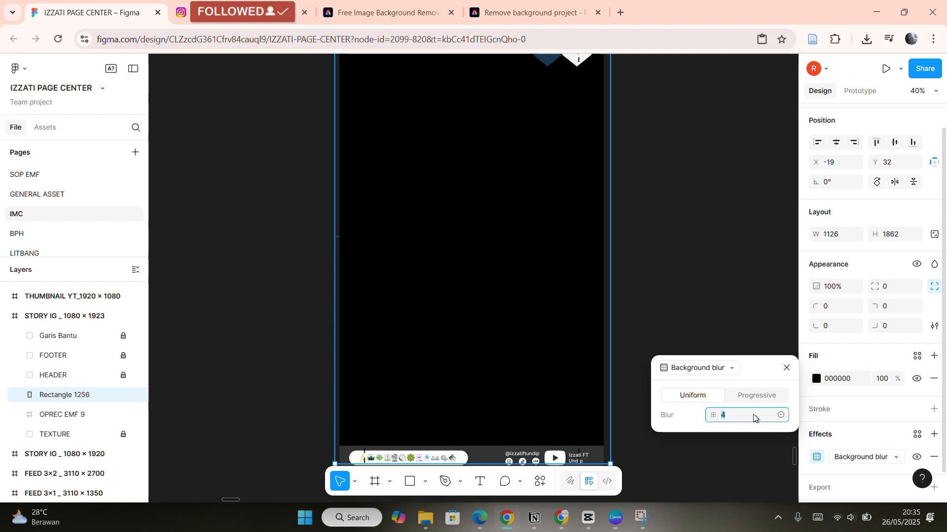
type("20")
Set the rectangle's layer opacity to 50% and undo the change.
left_click(843, 291)
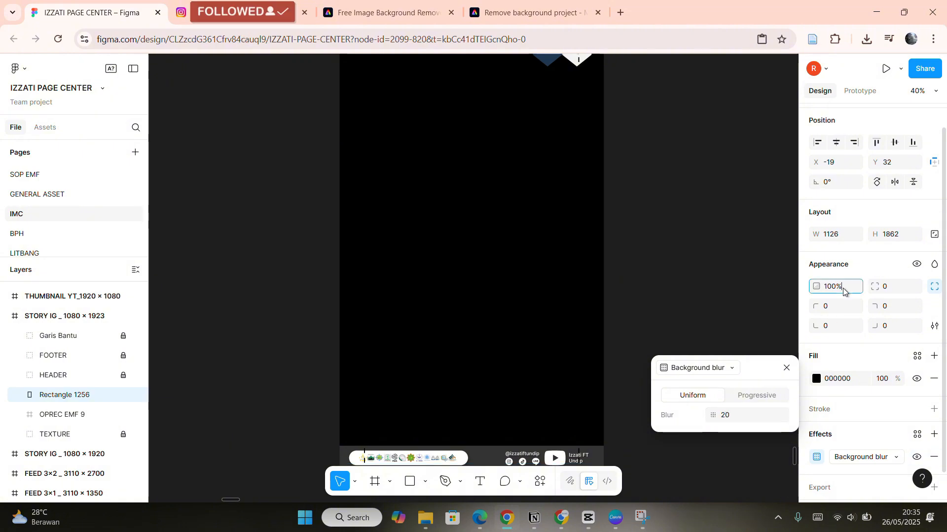
type("50")
key("Return")
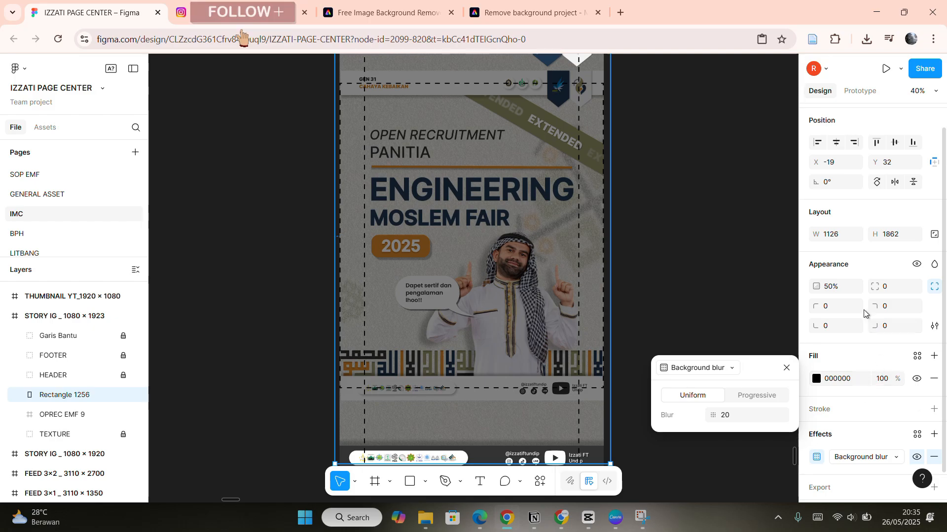
key("ctrl+z")
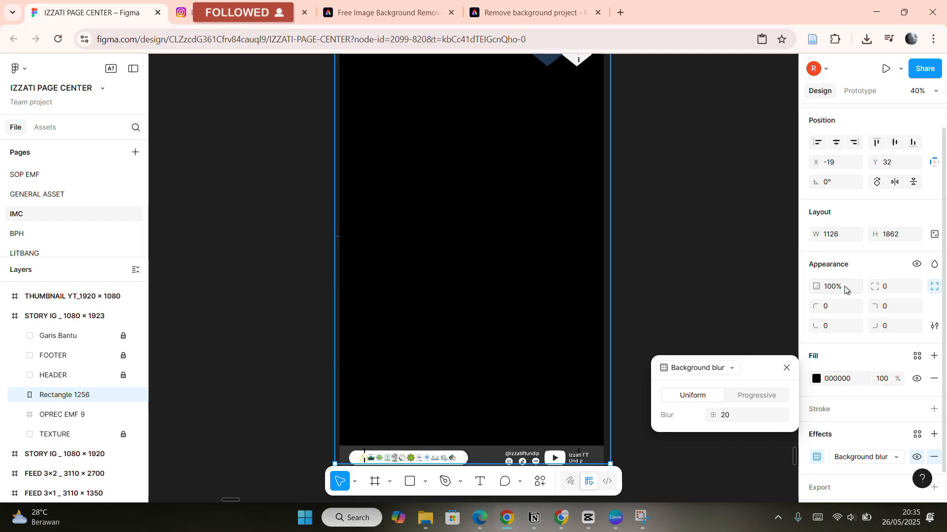
Set the rectangle's fill opacity to 50%.
left_click(888, 379)
type("50")
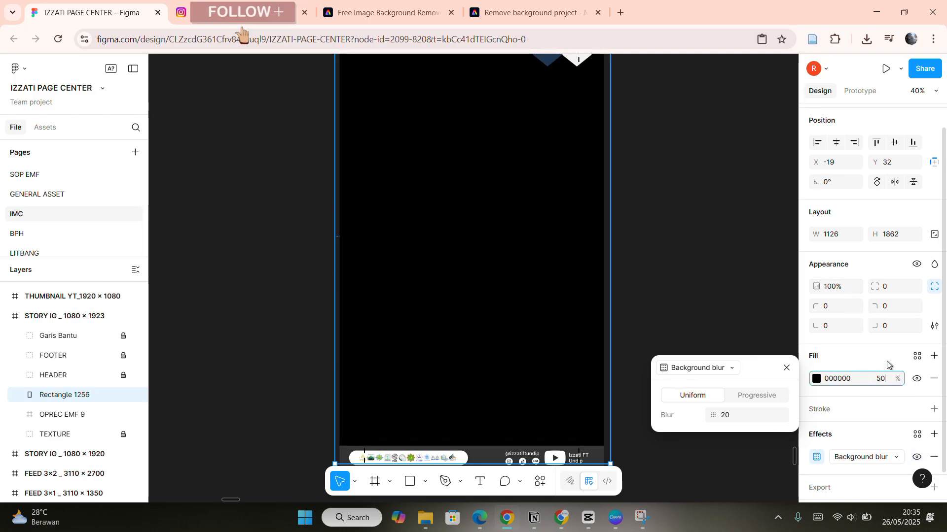
key("Return")
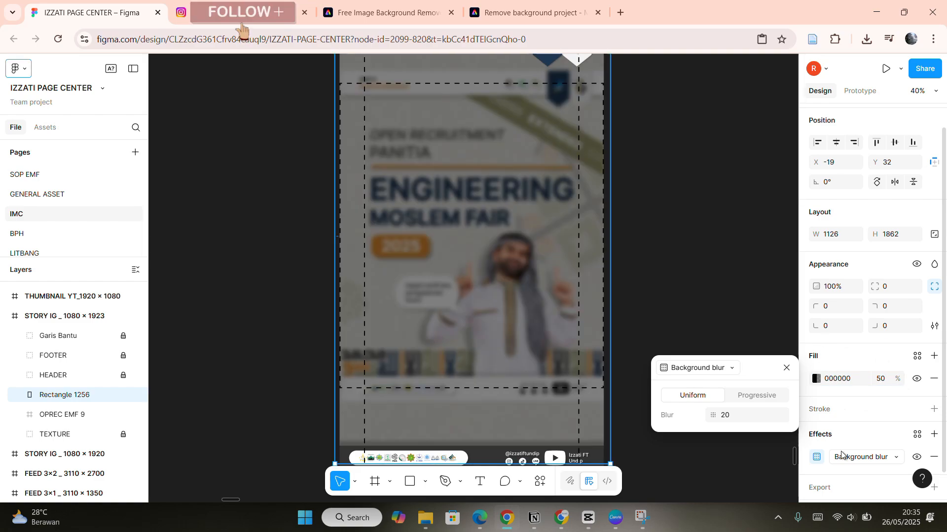
Raise the overlay rectangle's fill opacity to 65% and its background blur to 50.
scroll(619, 258, "down", 3)
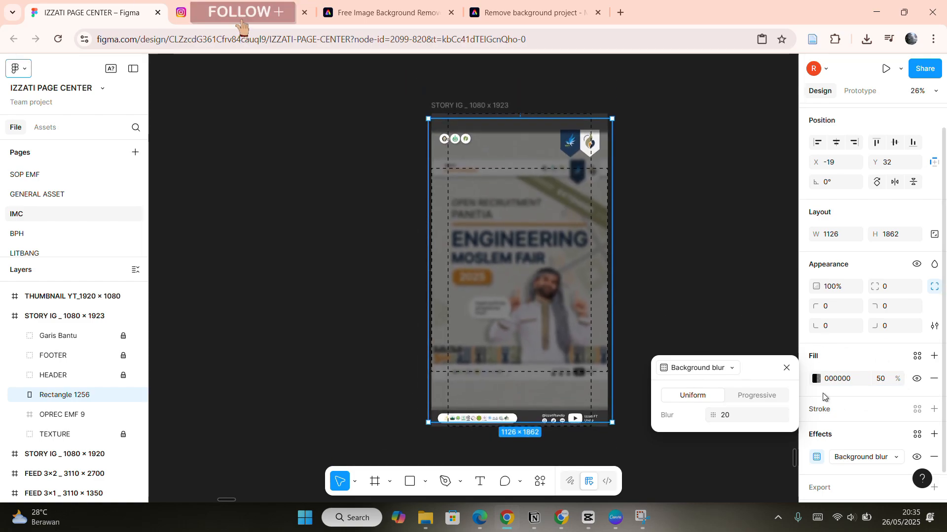
left_click(886, 378)
type("65")
key("Return")
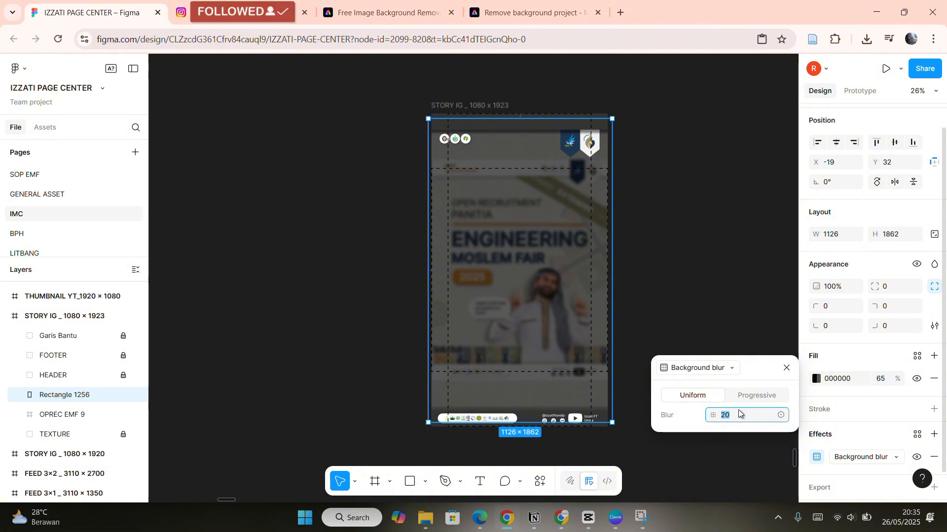
type("50")
key("Return")
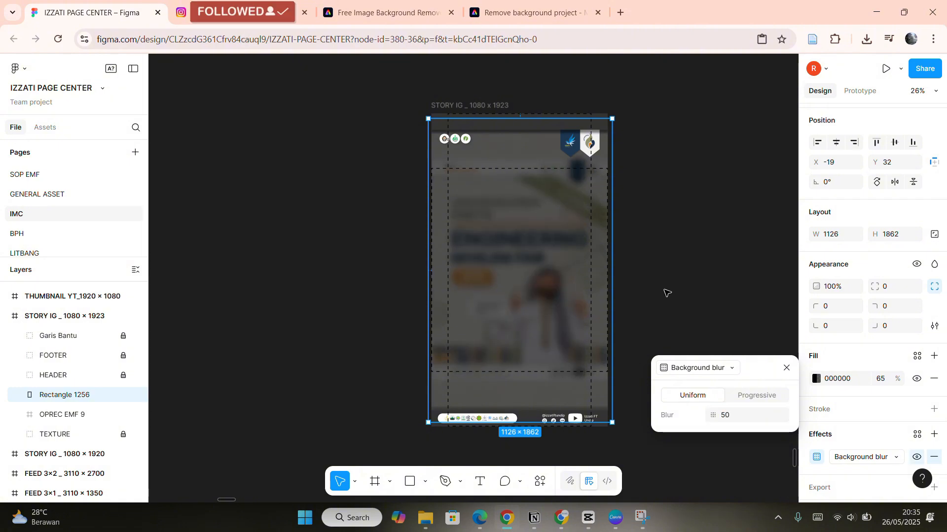
Duplicate the CLOSED headline, thank-you text, speech bubble and businessman photo from the CLOSED story into the new story.
left_click(683, 276)
scroll(684, 276, "down", 2)
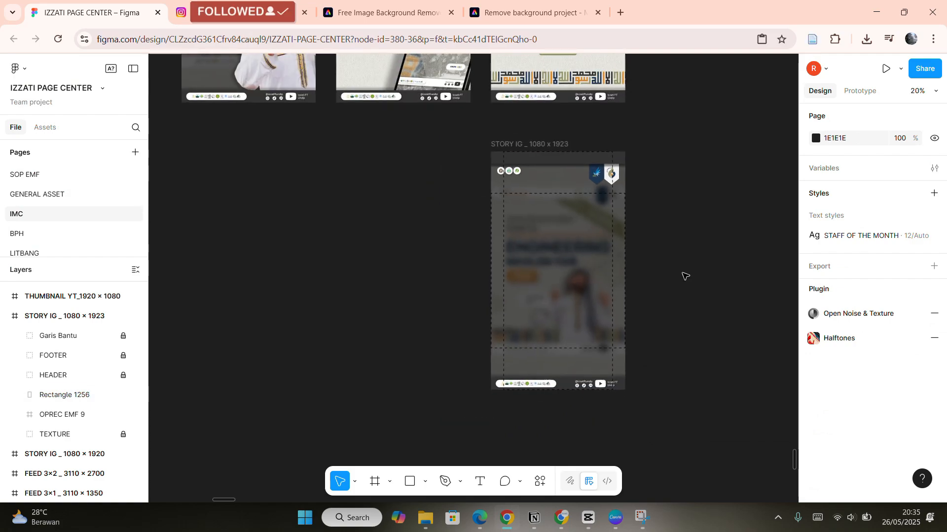
scroll(684, 276, "up", 1)
scroll(683, 276, "down", 1)
scroll(651, 270, "up", 1)
scroll(654, 272, "up", 5)
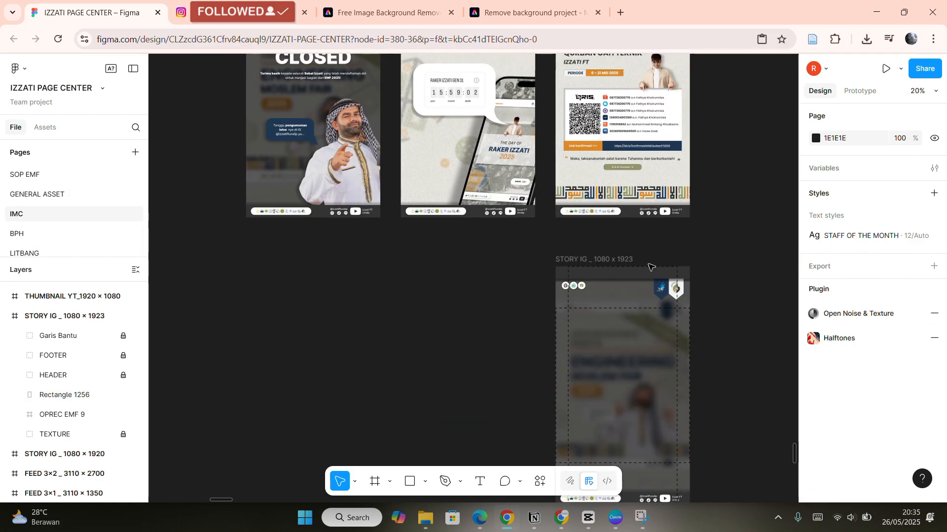
scroll(434, 219, "up", 3)
left_click(435, 219)
left_click(430, 255, "shift")
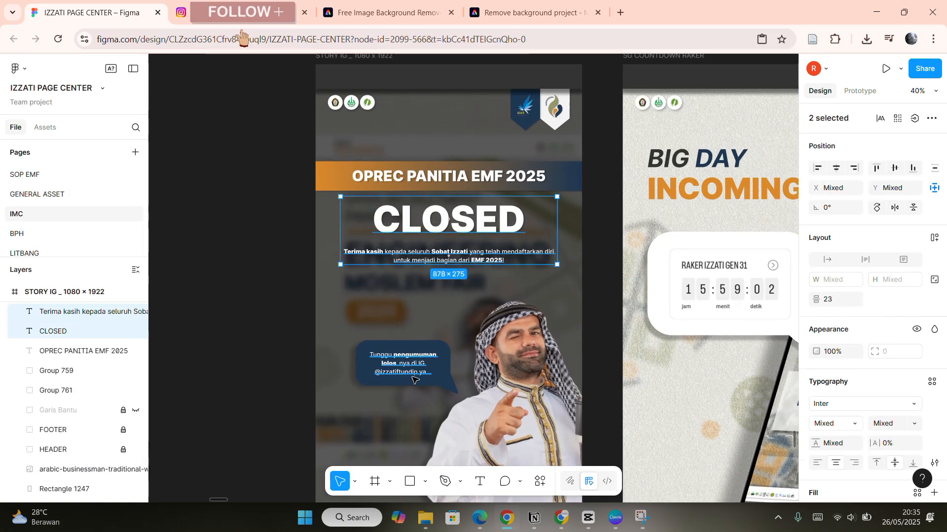
left_click(440, 379, "shift")
left_click(419, 369, "shift")
left_click(535, 440, "shift")
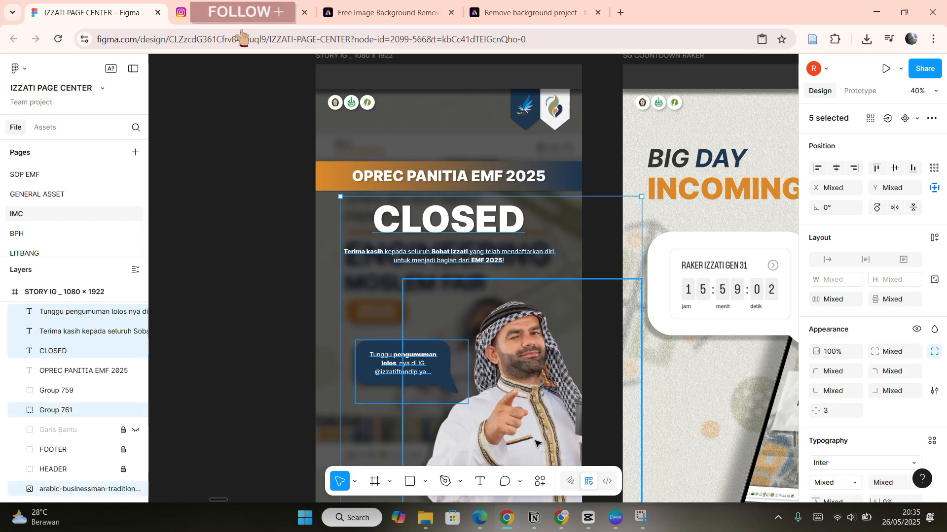
key("ctrl+d")
scroll(539, 342, "down", 12)
scroll(539, 342, "right", 12)
left_click_drag(509, 315, 534, 258)
Move the copied layers down in the layer stack to sit just above the overlay rectangle.
scroll(533, 266, "down", 1)
scroll(532, 266, "left", 1)
scroll(528, 238, "down", 1)
scroll(548, 257, "down", 2)
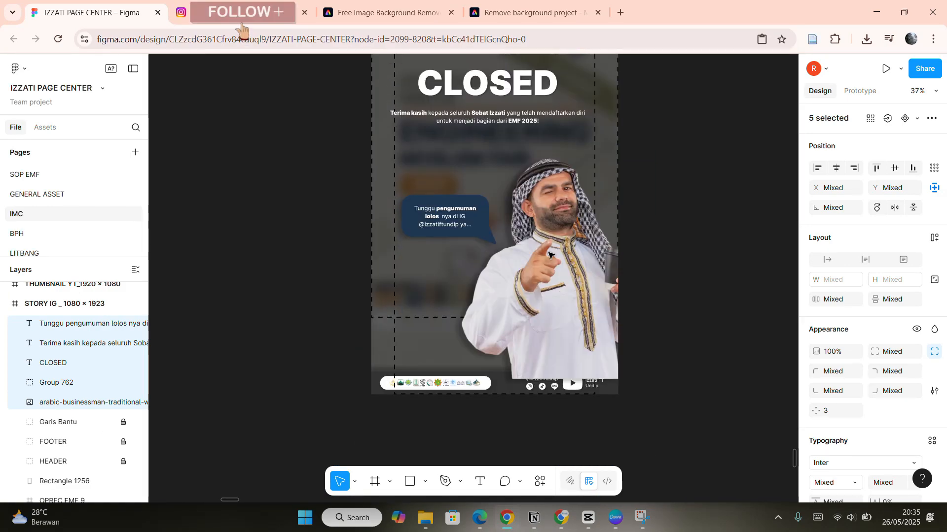
mouse_move(90, 403)
left_mouse_down()
mouse_move(87, 435)
mouse_move(98, 398)
mouse_move(95, 409)
left_mouse_up()
scroll(691, 236, "up", 2)
left_click(692, 234)
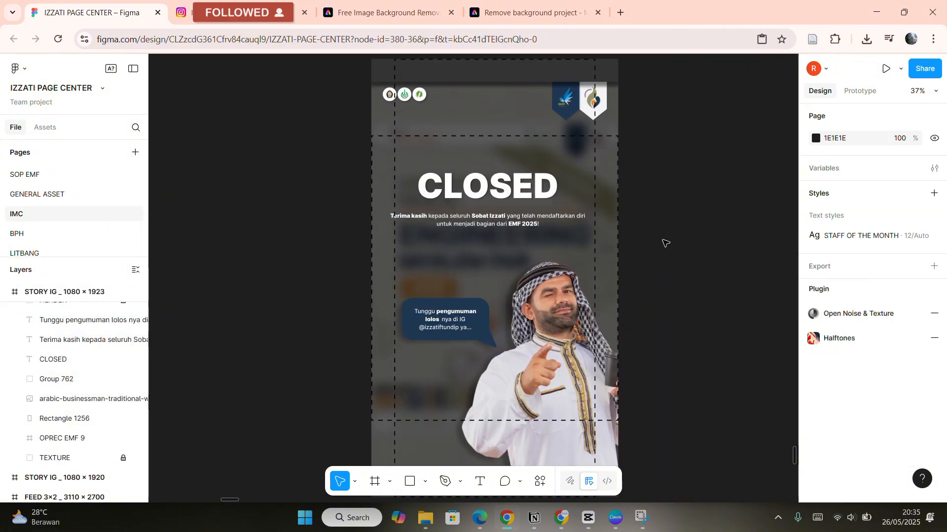
Duplicate the OPREC PANITIA EMF 2025 title and its banner band and move them into the new story's top area.
scroll(678, 232, "left", 1)
scroll(688, 235, "down", 2)
scroll(675, 310, "left", 2)
scroll(676, 305, "up", 8)
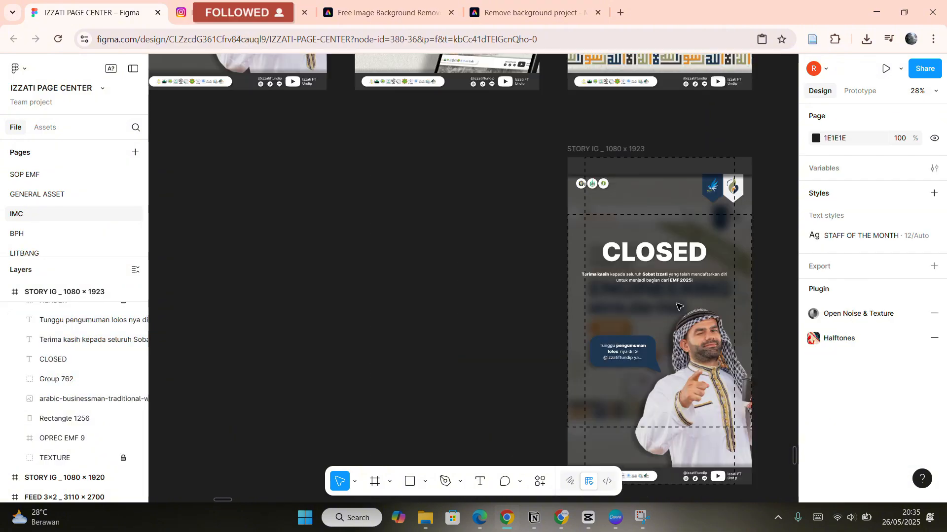
scroll(521, 205, "up", 5)
left_click(518, 205)
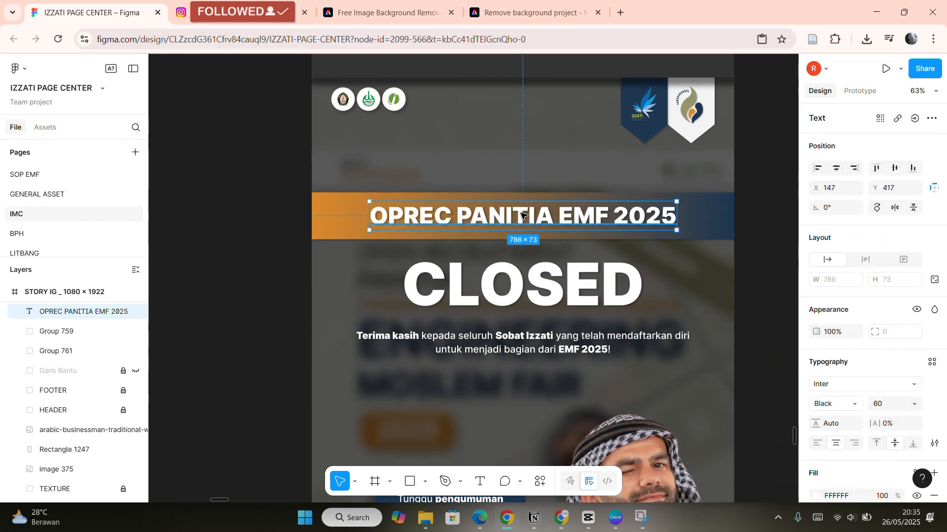
left_click(708, 221, "shift")
key("ctrl+d")
left_click_drag(599, 231, 564, 204)
scroll(636, 283, "down", 12)
scroll(636, 283, "right", 6)
scroll(637, 281, "right", 8)
scroll(625, 253, "up", 2)
scroll(636, 256, "down", 3)
scroll(651, 267, "right", 3)
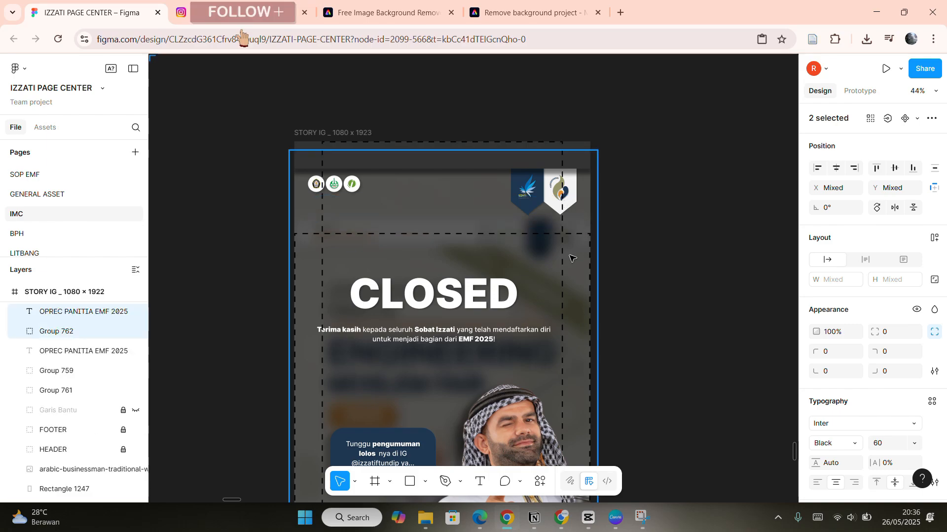
scroll(437, 261, "down", 5)
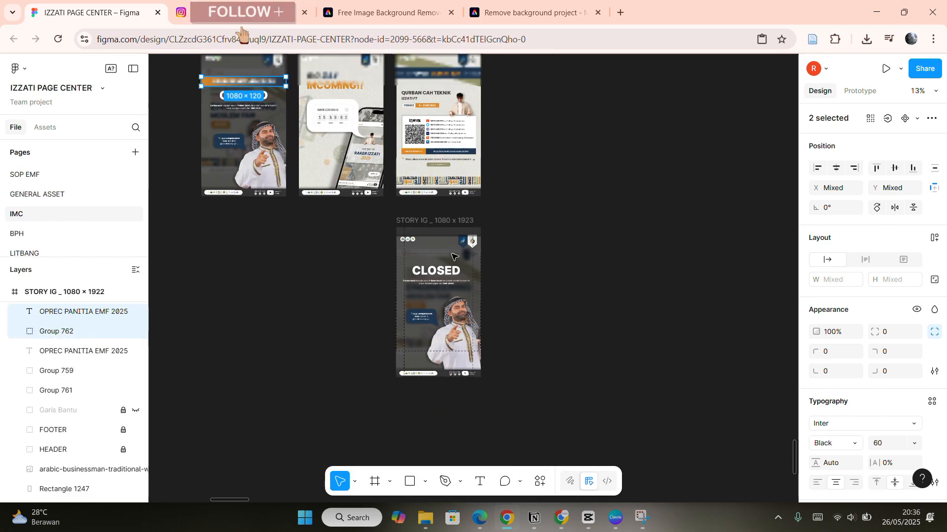
scroll(424, 247, "left", 3)
scroll(386, 178, "up", 5)
scroll(469, 296, "down", 5)
scroll(468, 296, "right", 4)
left_click_drag(300, 144, 652, 281)
scroll(389, 310, "up", 3)
scroll(628, 275, "right", 4)
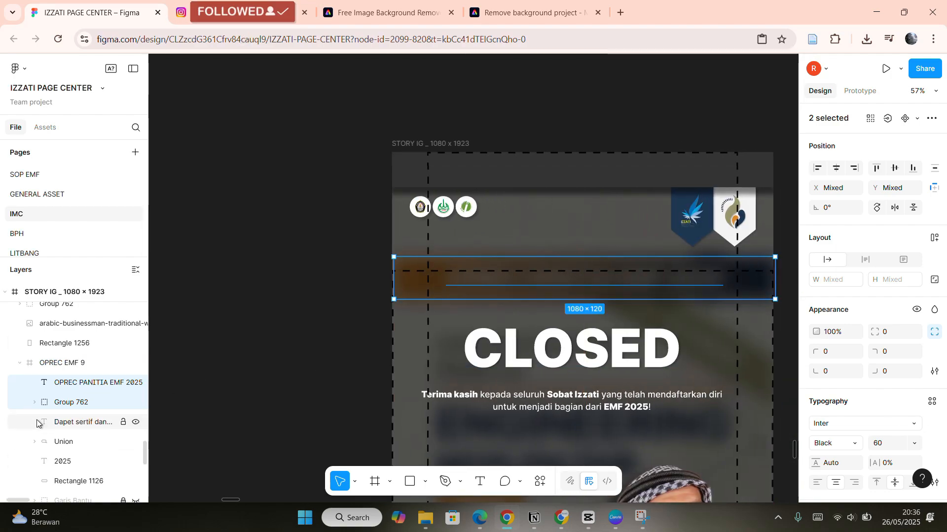
Pull the banner and title layers out of the OPREC EMF 9 frame and place them above the CLOSED text layers.
left_click_drag(46, 348, 46, 351)
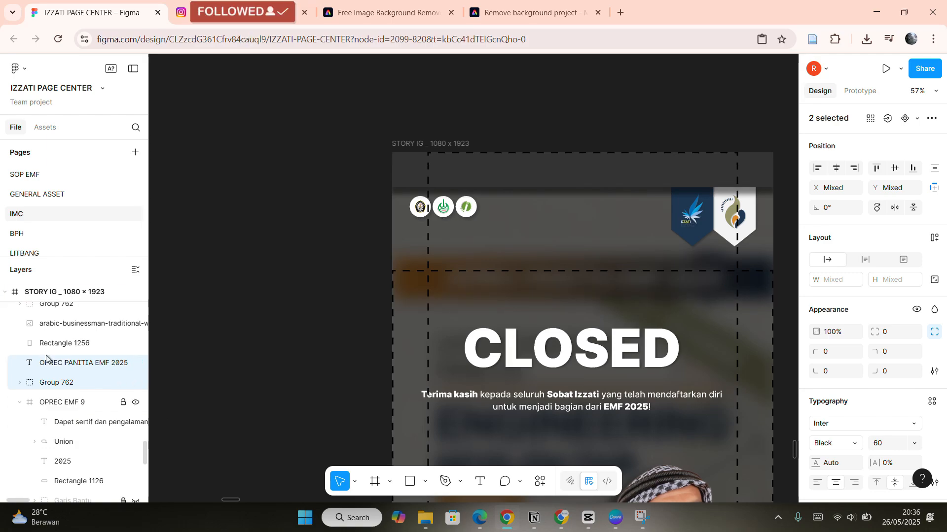
left_click(19, 401)
left_click(67, 408)
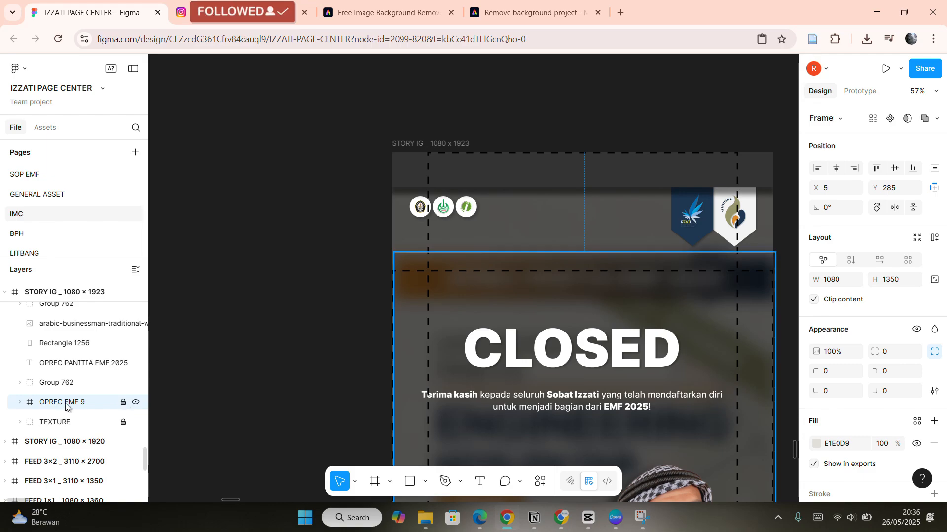
scroll(394, 316, "right", 2)
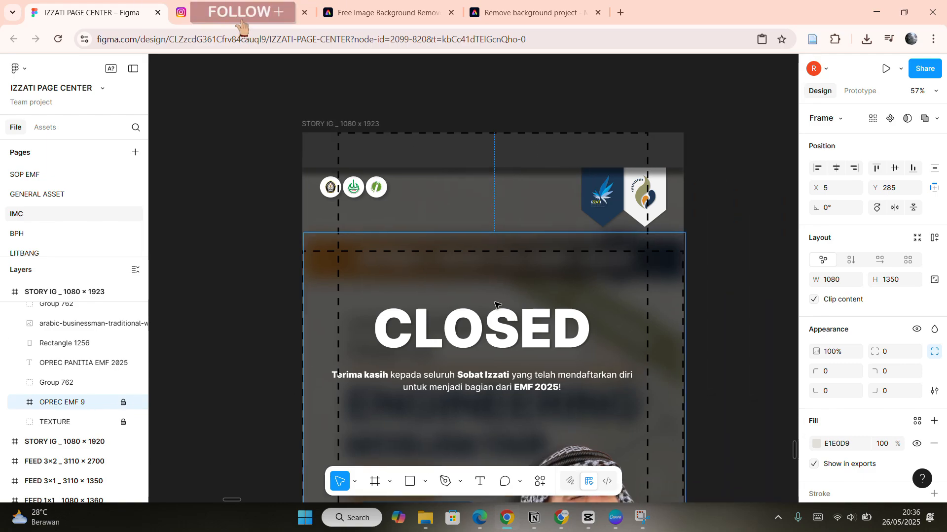
left_click(69, 382)
left_click(74, 362, "shift")
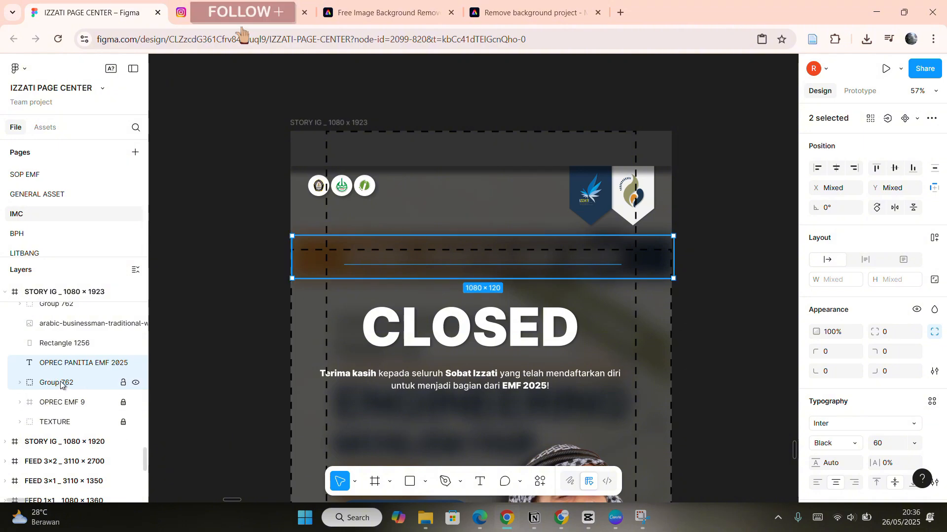
mouse_move(63, 385)
left_mouse_down()
mouse_move(76, 347)
mouse_move(74, 294)
mouse_move(79, 380)
left_mouse_up()
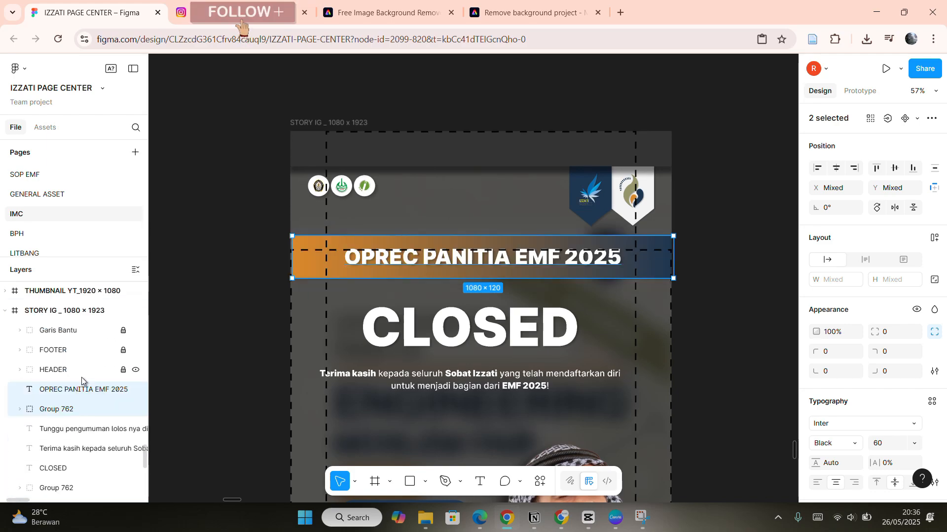
Try switching the banner band's fill to a solid color, then restore the linear gradient.
scroll(526, 274, "up", 5)
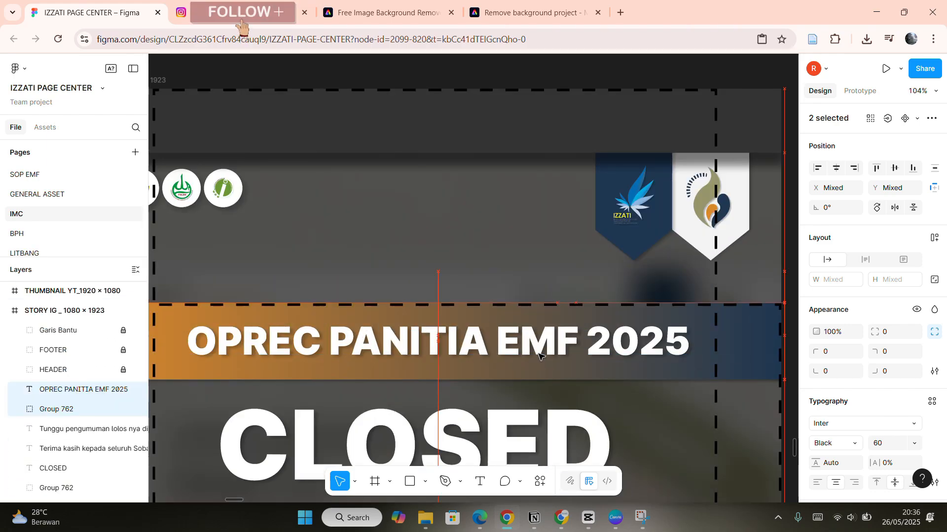
scroll(541, 358, "down", 2)
scroll(435, 277, "left", 3)
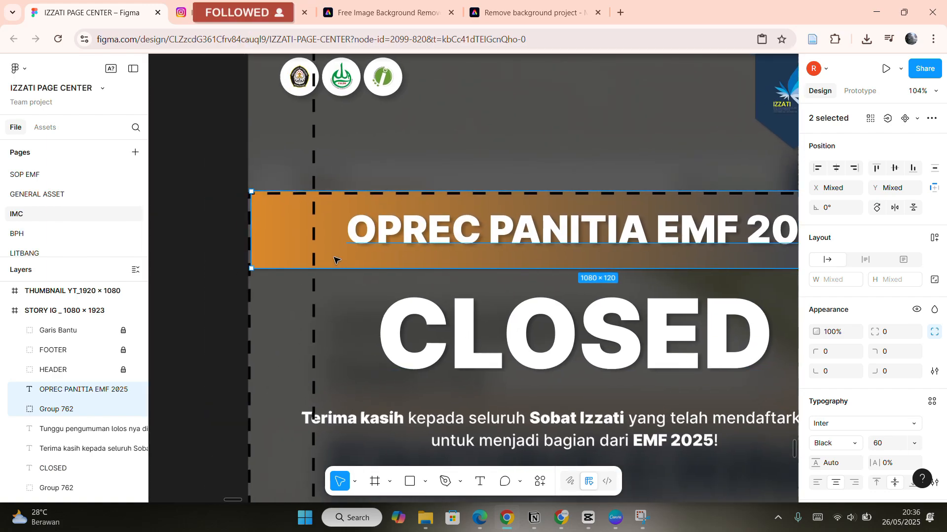
left_click(331, 260)
scroll(542, 266, "right", 5)
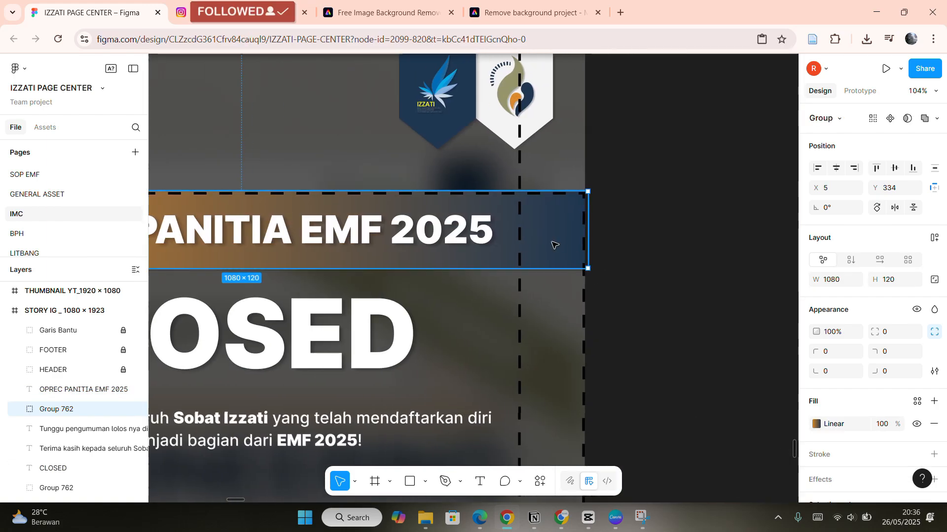
scroll(738, 295, "left", 3)
left_click(816, 424)
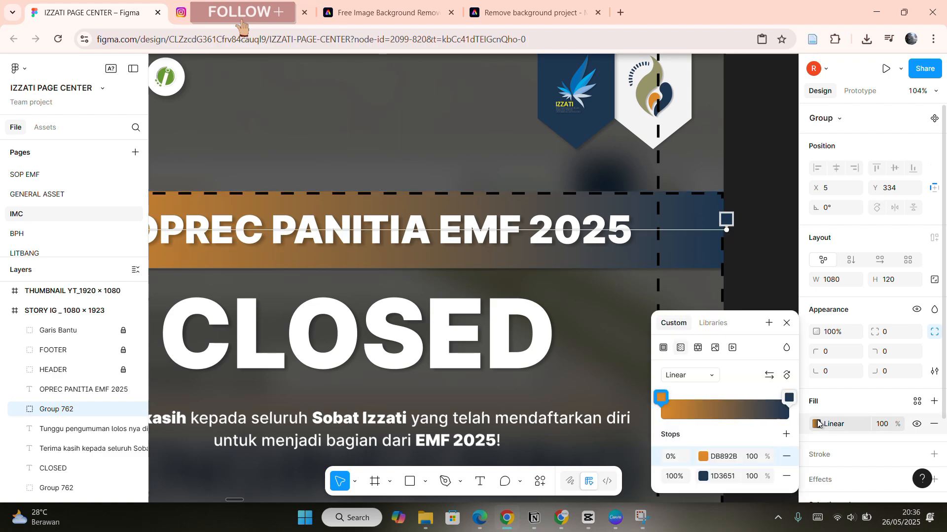
left_click(664, 349)
scroll(403, 256, "down", 3)
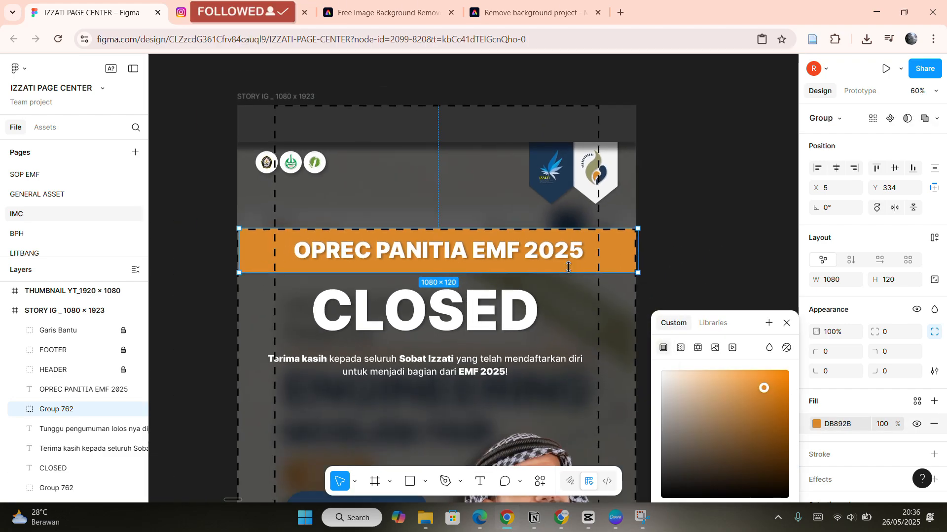
scroll(403, 256, "up", 3)
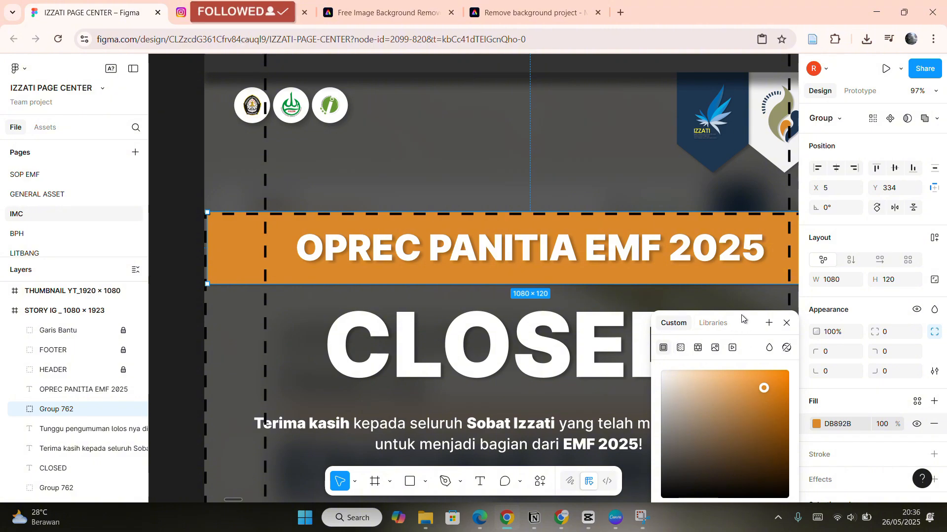
left_click_drag(741, 314, 737, 204)
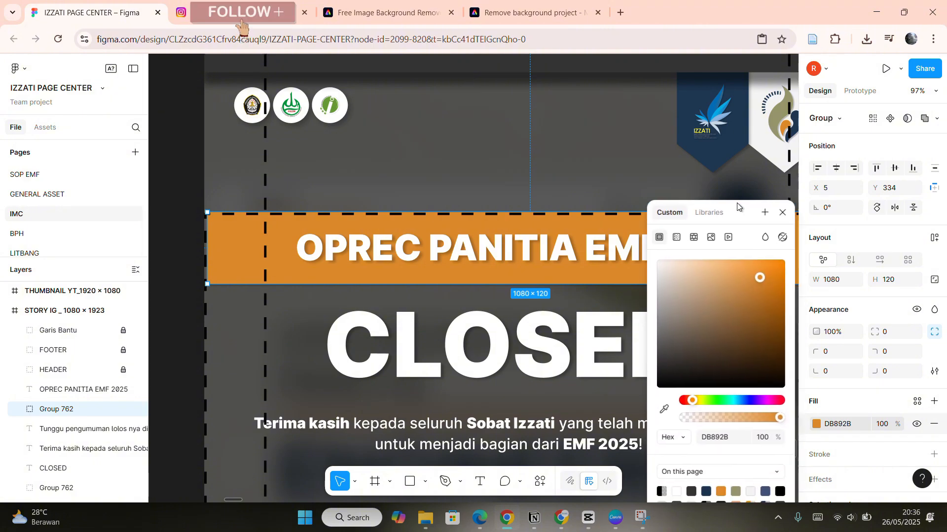
left_click(676, 237)
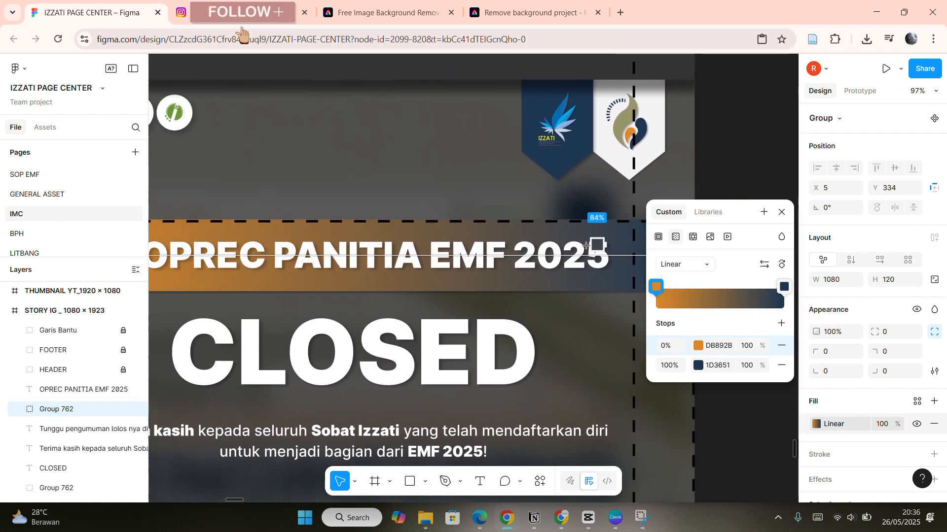
Change the gradient's end stop to 96966B and revert it to 1D3651.
scroll(516, 257, "down", 3)
left_click(697, 366)
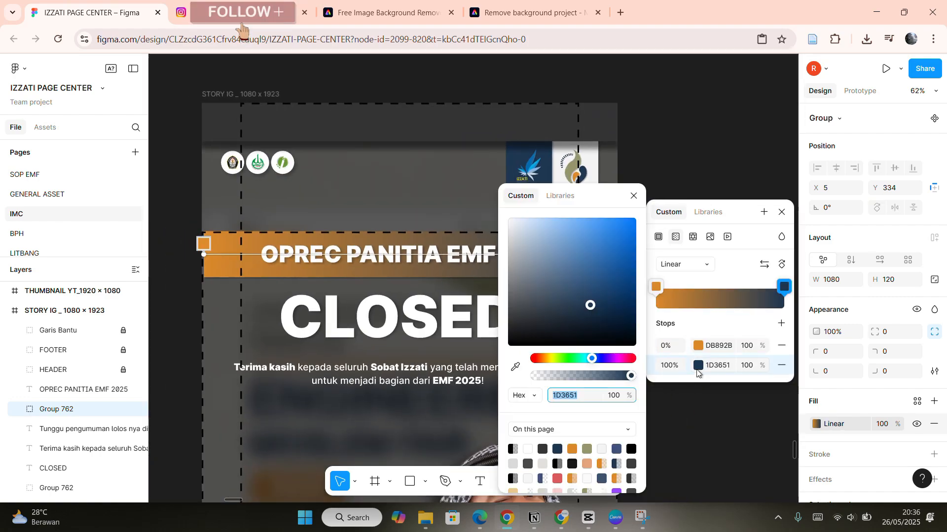
left_click(587, 449)
left_click(633, 196)
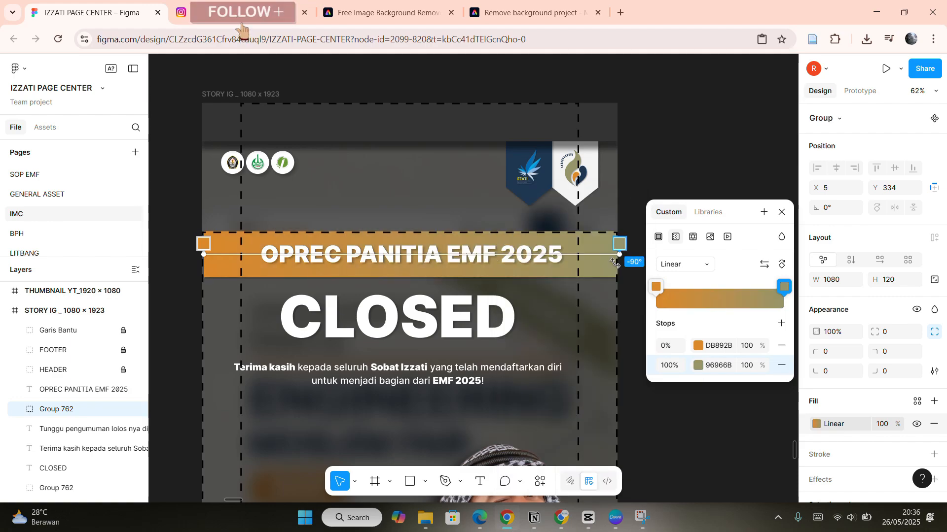
left_click(698, 366)
left_click(557, 448)
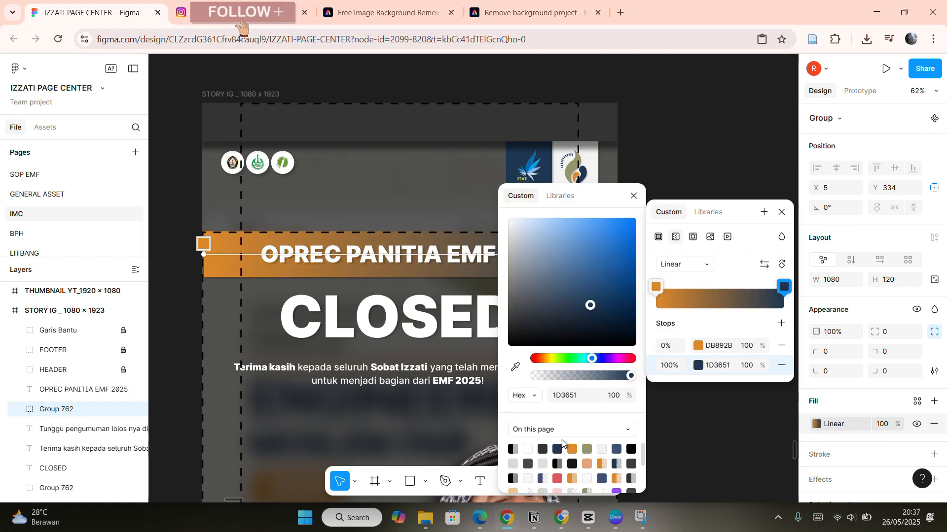
left_click(634, 196)
Add a middle gradient stop at 50% on the banner band and set its color to 96966B.
scroll(433, 261, "up", 5)
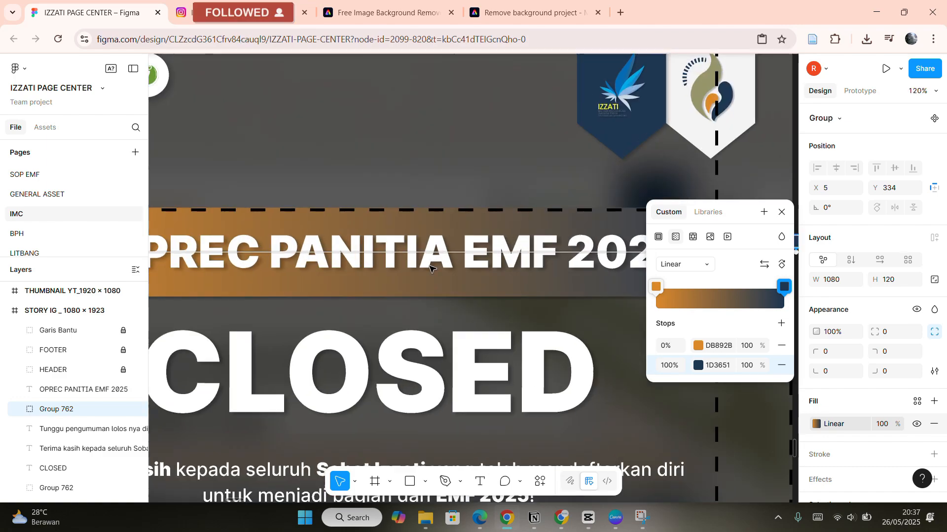
scroll(448, 256, "left", 1)
scroll(450, 257, "down", 4)
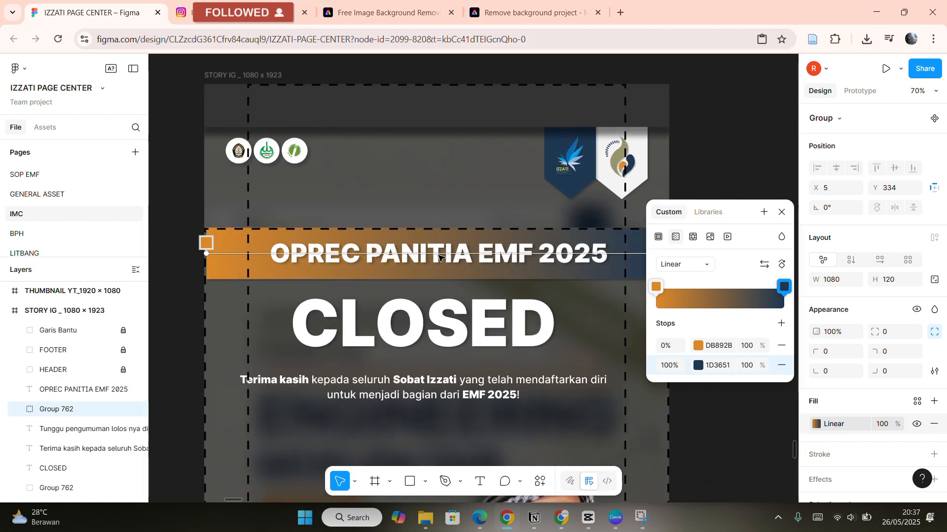
left_click(438, 251)
left_click(698, 369)
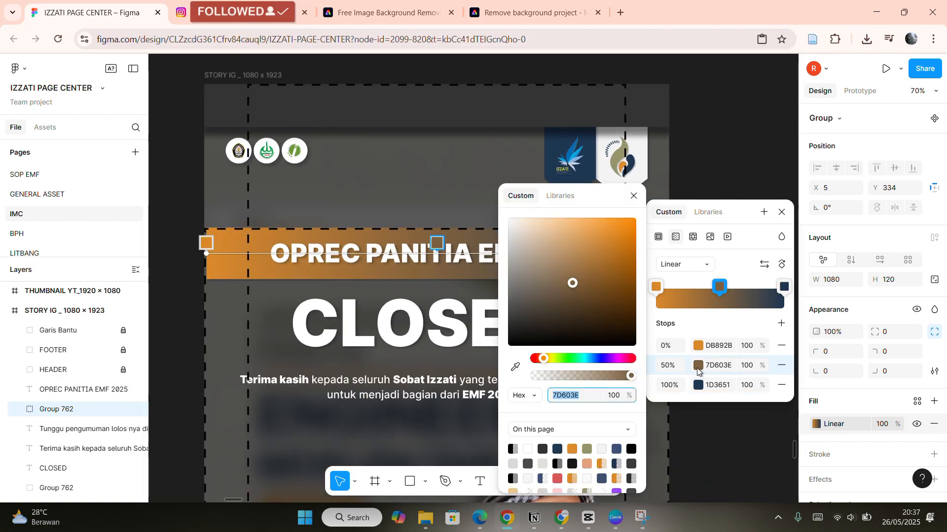
left_click(588, 447)
scroll(658, 419, "right", 3)
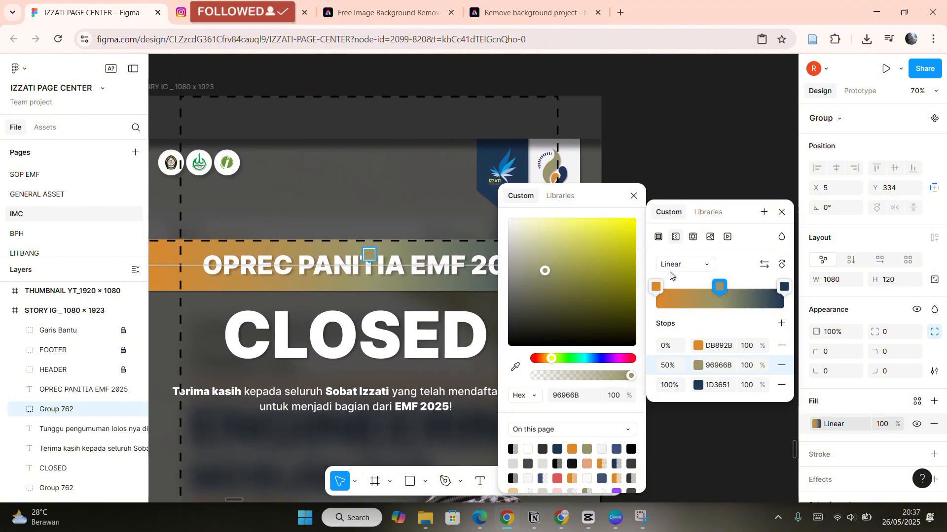
left_click(633, 197)
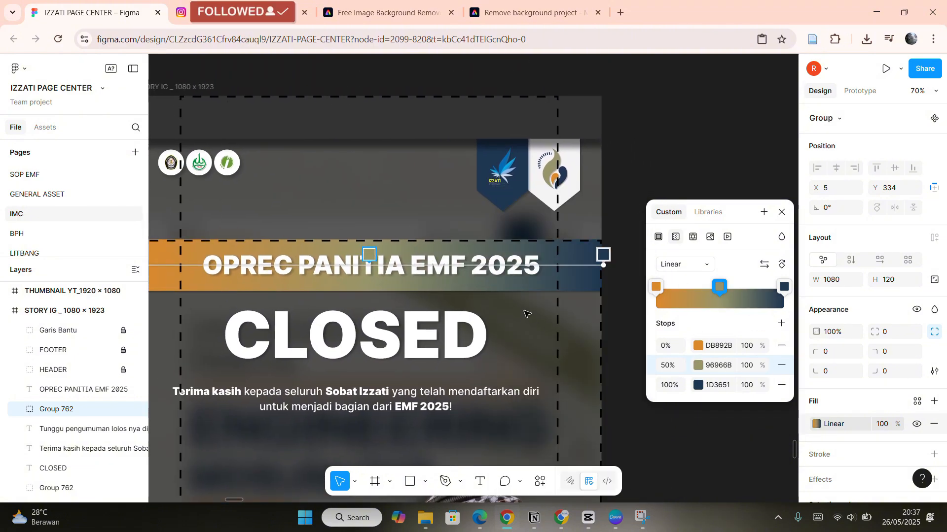
Try setting the banner gradient's middle stop opacity to 0%.
scroll(205, 271, "up", 3)
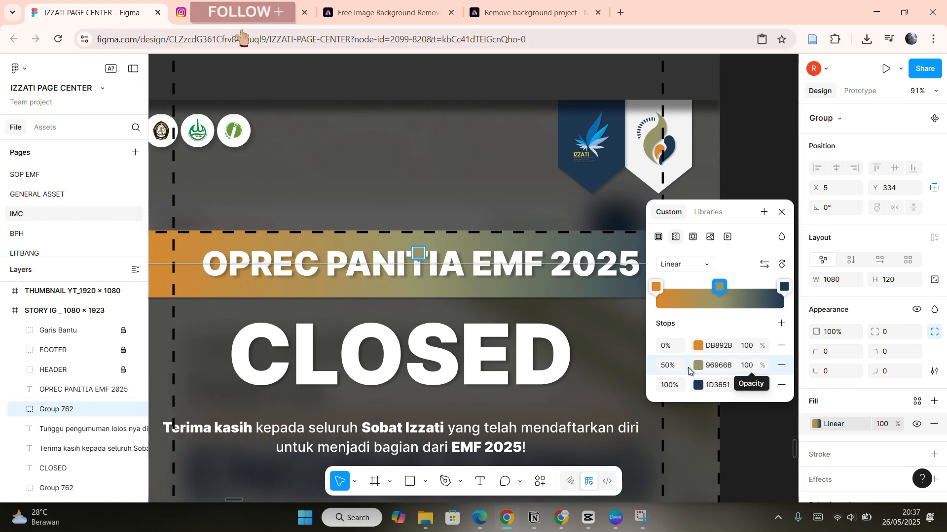
left_click(749, 365)
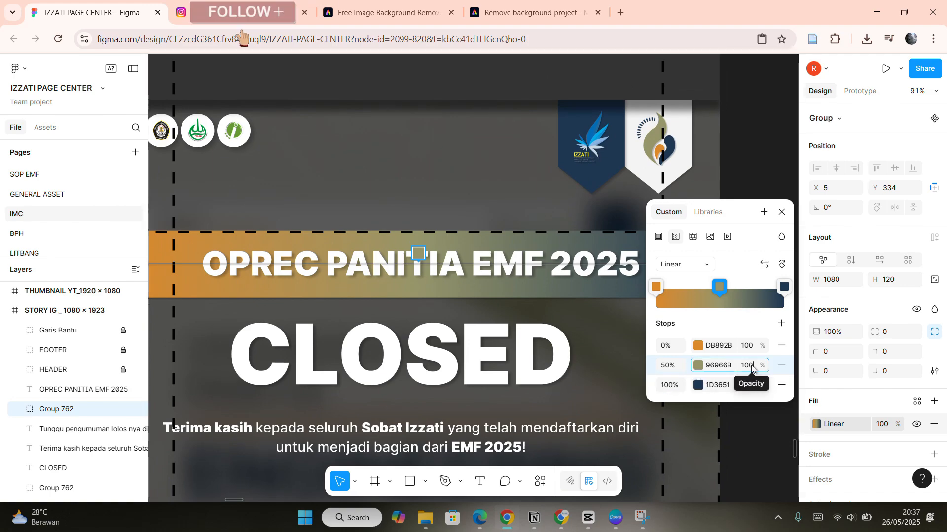
type("0")
key("Return")
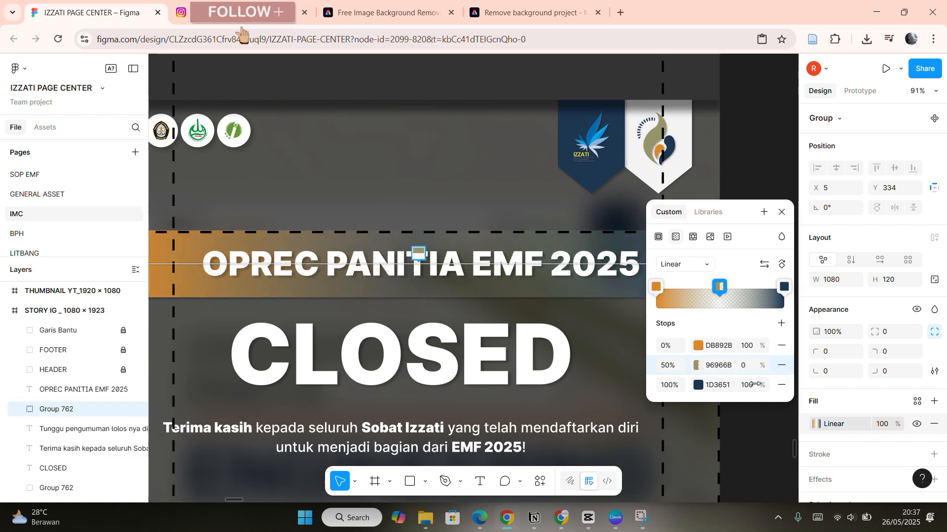
scroll(498, 376, "down", 5)
scroll(498, 375, "right", 1)
left_click(611, 332)
left_click(613, 334)
Reopen the banner band's gradient fill and set the middle stop's opacity to 100%.
scroll(349, 314, "up", 5)
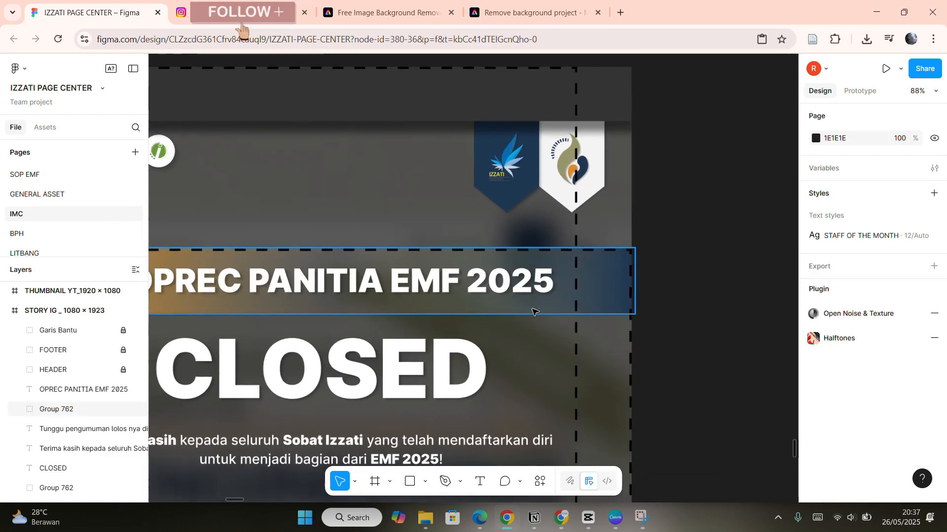
scroll(478, 301, "up", 3)
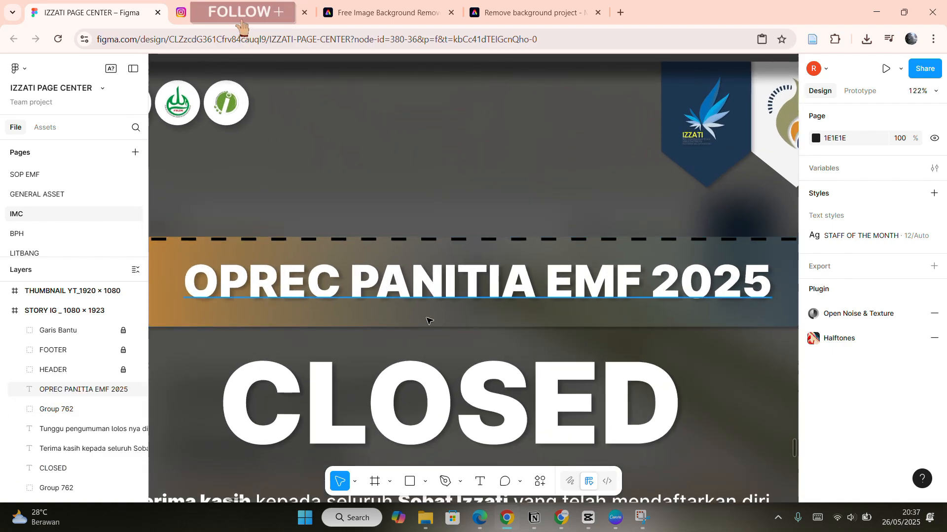
scroll(535, 290, "down", 3)
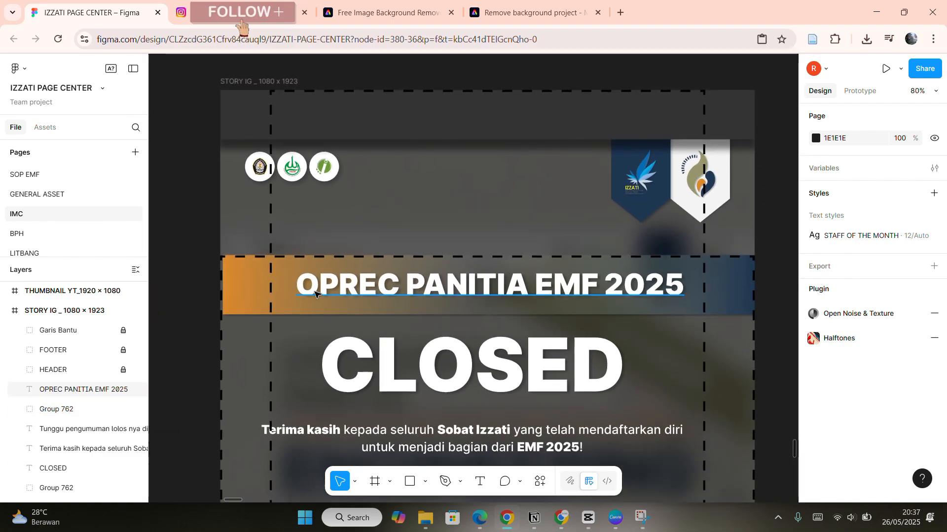
left_click(649, 306)
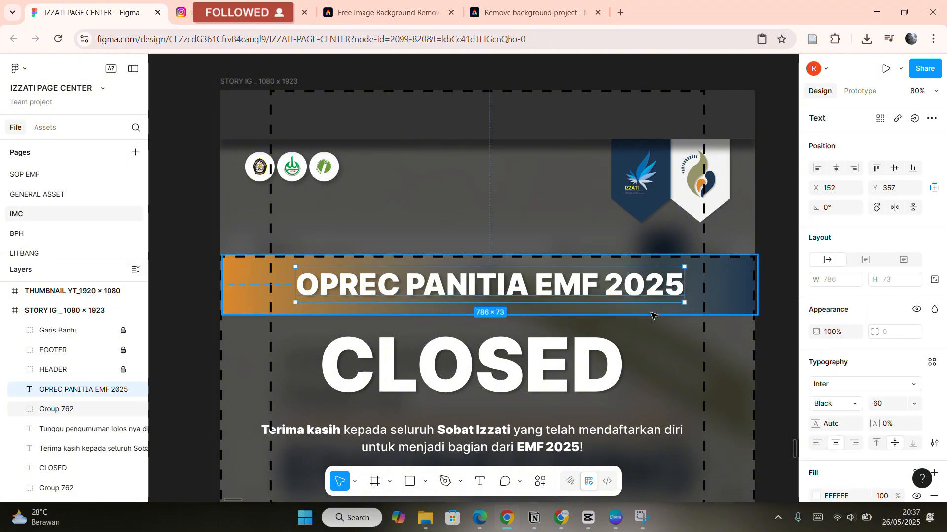
left_click(816, 424)
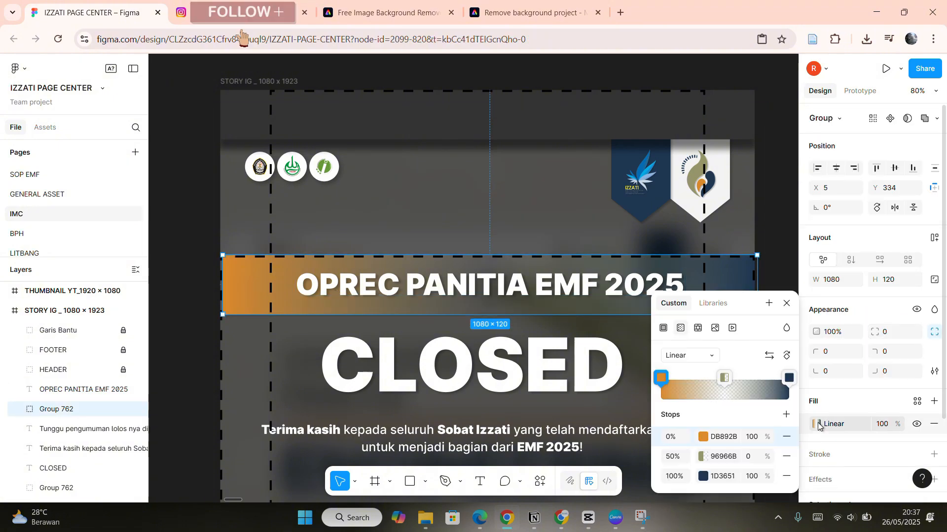
left_click(748, 457)
type("108")
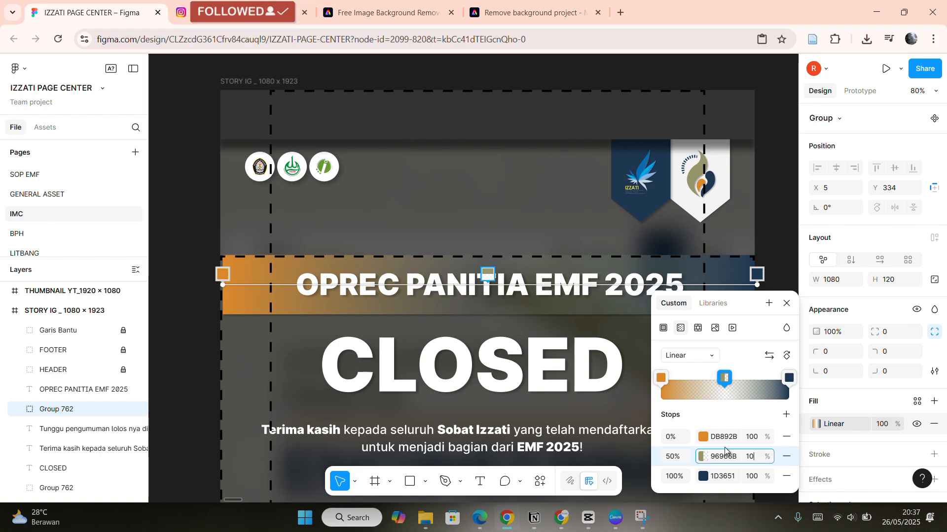
type("0")
key("Return")
left_click(787, 304)
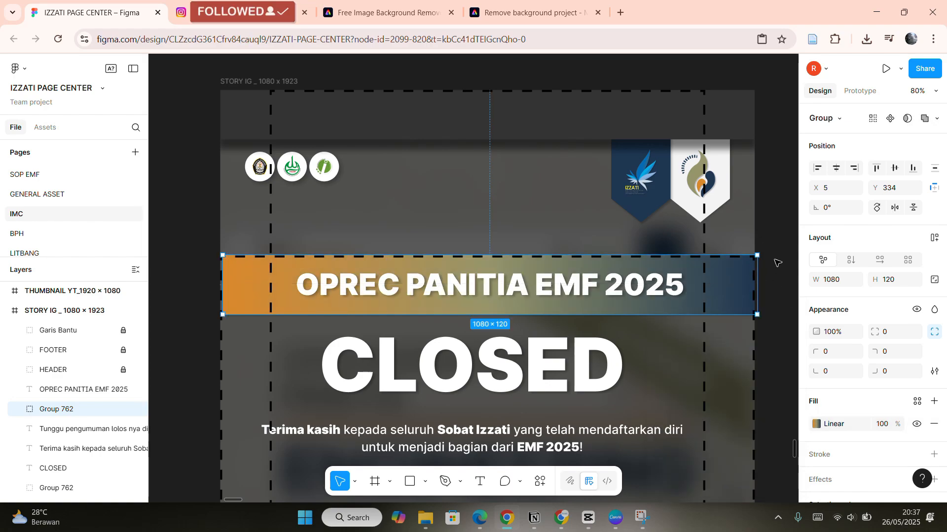
Move the new CLOSED story frame directly beneath the original CLOSED story frame on the canvas.
scroll(778, 263, "down", 10)
left_click(691, 232)
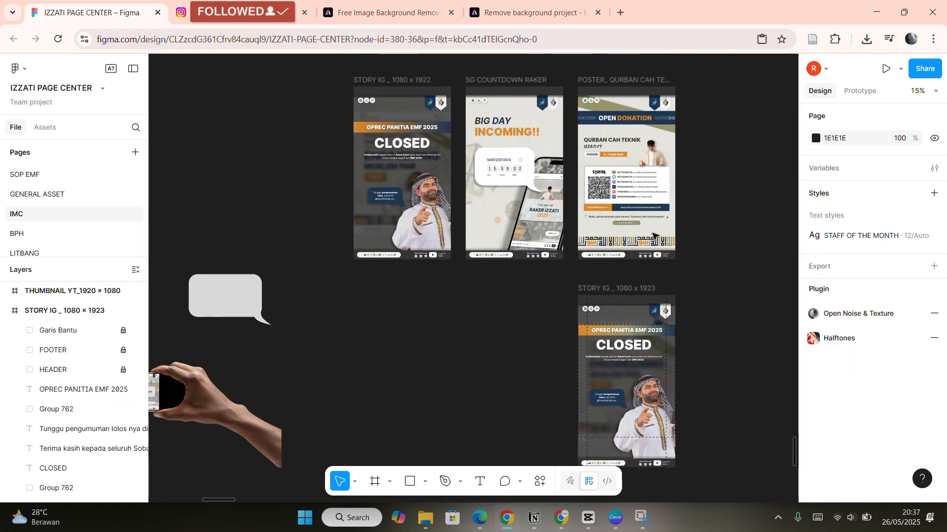
left_click_drag(640, 343, 415, 323)
left_click(528, 290)
Zoom and pan around the canvas to compare the two CLOSED story frames.
scroll(530, 291, "up", 3)
scroll(530, 291, "left", 2)
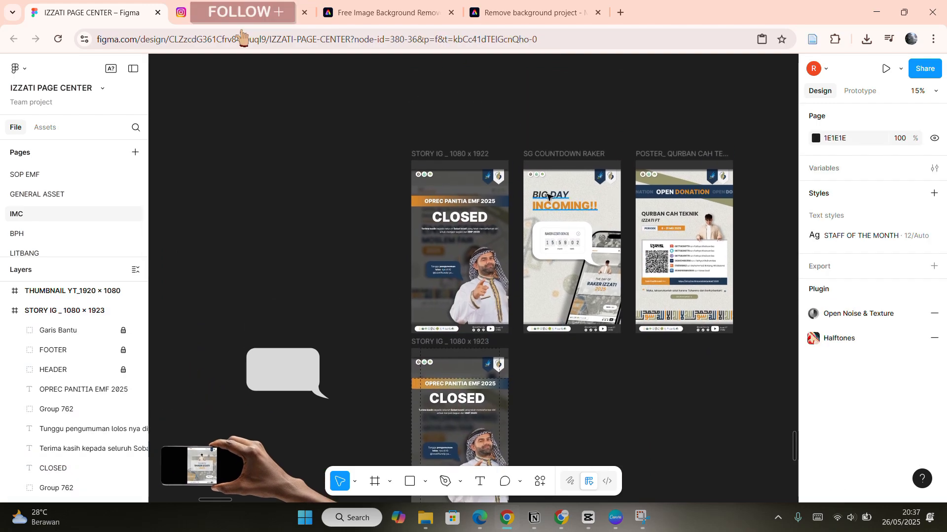
scroll(493, 197, "down", 3)
scroll(468, 158, "up", 5)
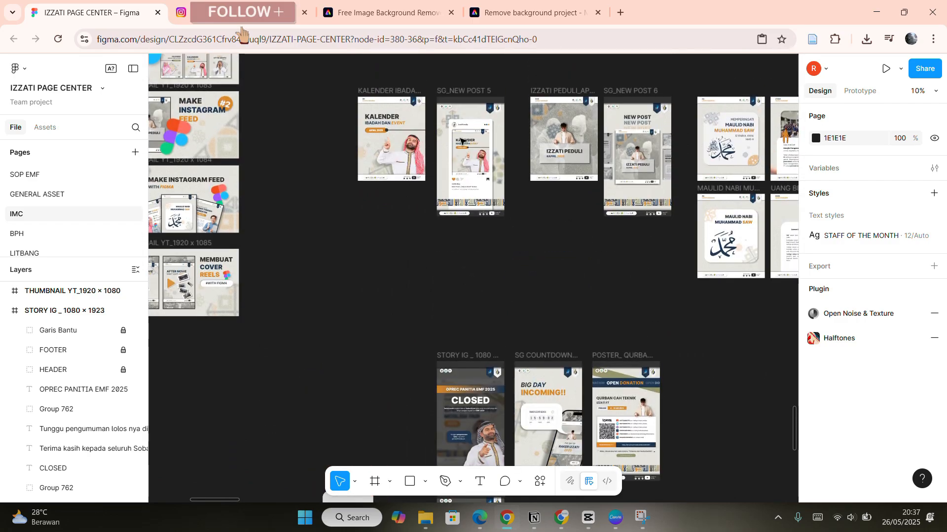
scroll(461, 141, "down", 5)
scroll(608, 298, "up", 3)
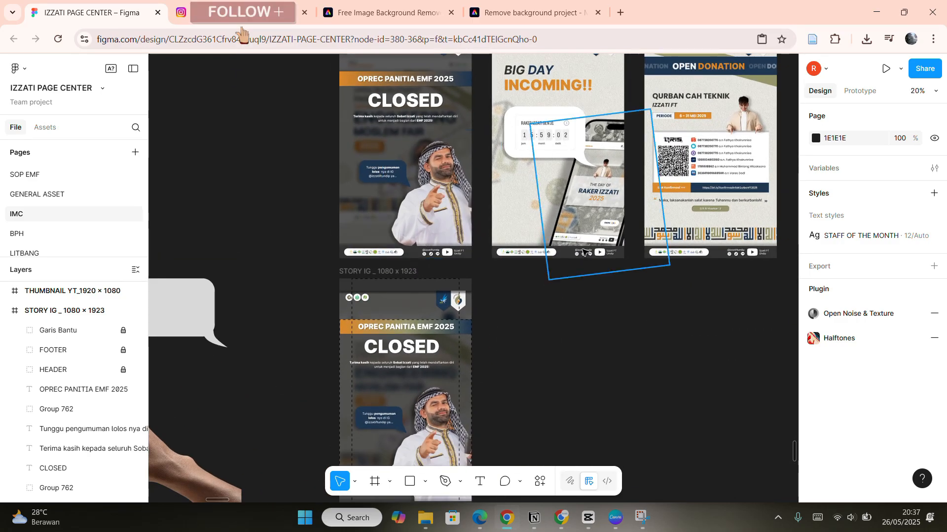
scroll(605, 260, "down", 3)
scroll(605, 260, "left", 1)
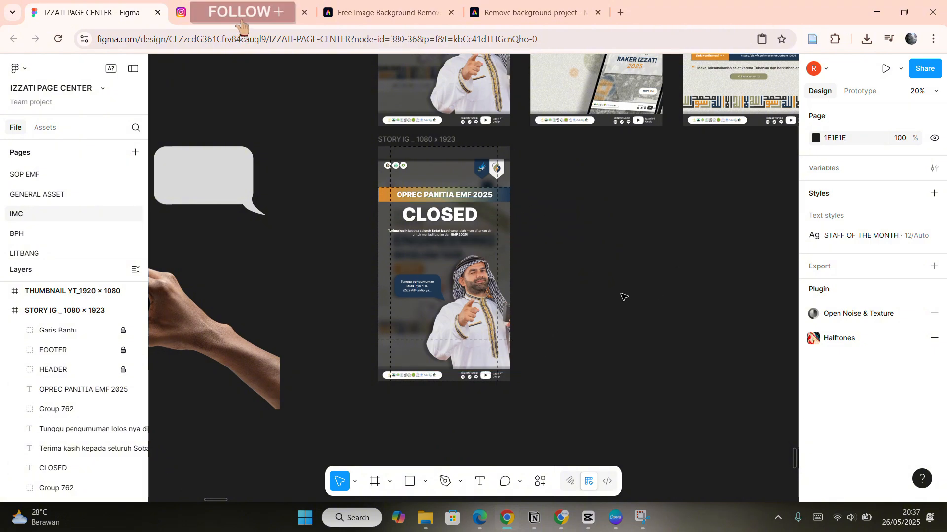
scroll(624, 296, "up", 3)
scroll(624, 296, "right", 1)
scroll(581, 271, "down", 3)
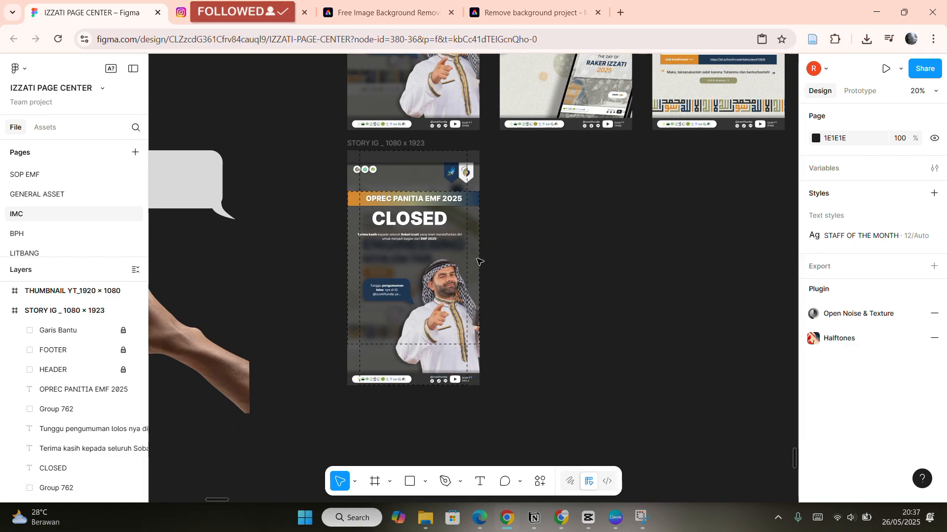
scroll(469, 279, "up", 3)
scroll(469, 279, "left", 1)
scroll(582, 279, "down", 2)
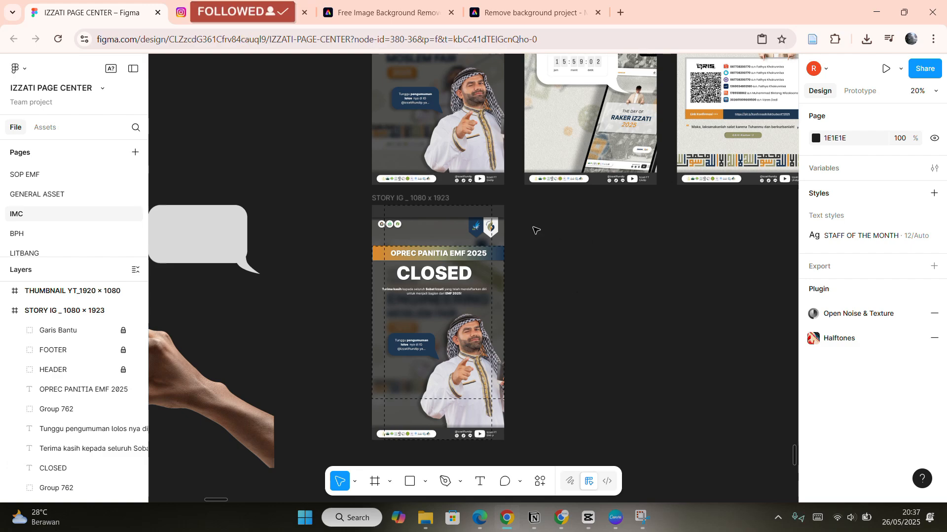
scroll(536, 231, "up", 3)
scroll(523, 217, "down", 1)
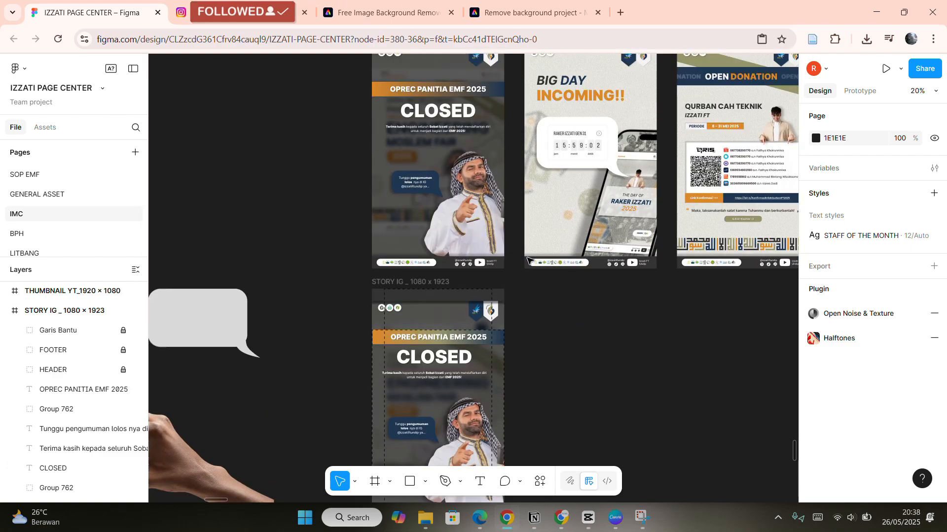